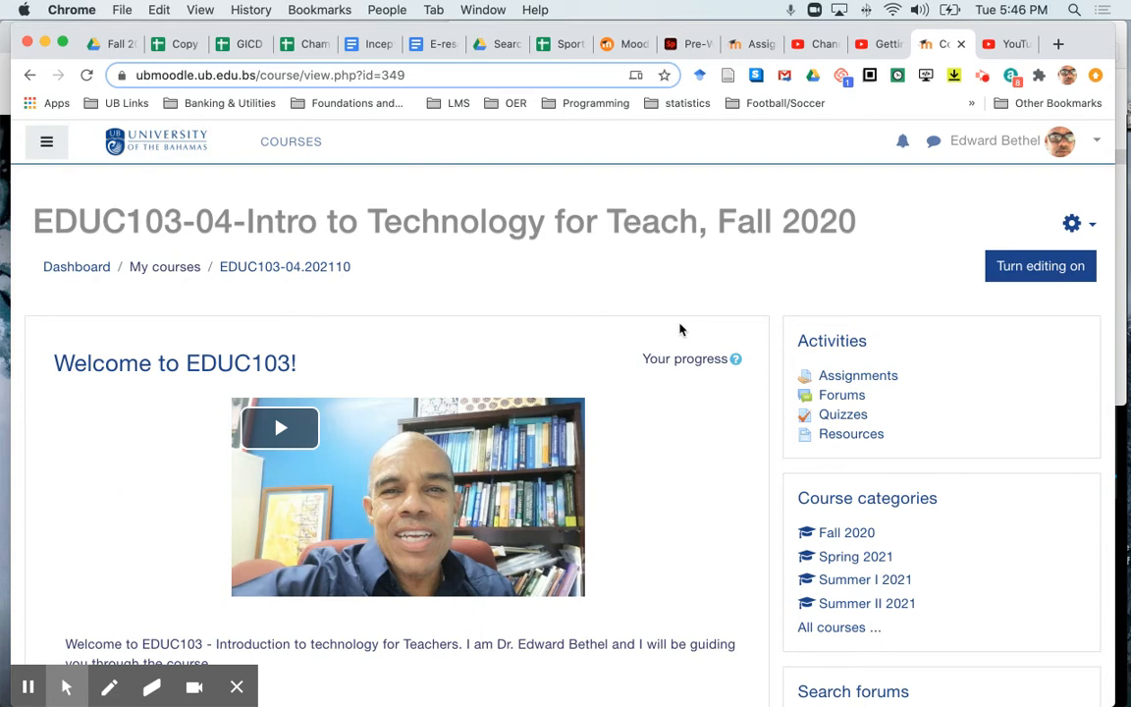
- Open the Week 2 Quiz in Module 2 and go to its editing settings
{"action": "scroll", "coordinate": [679, 329], "scroll_direction": "down", "scroll_amount": 15}
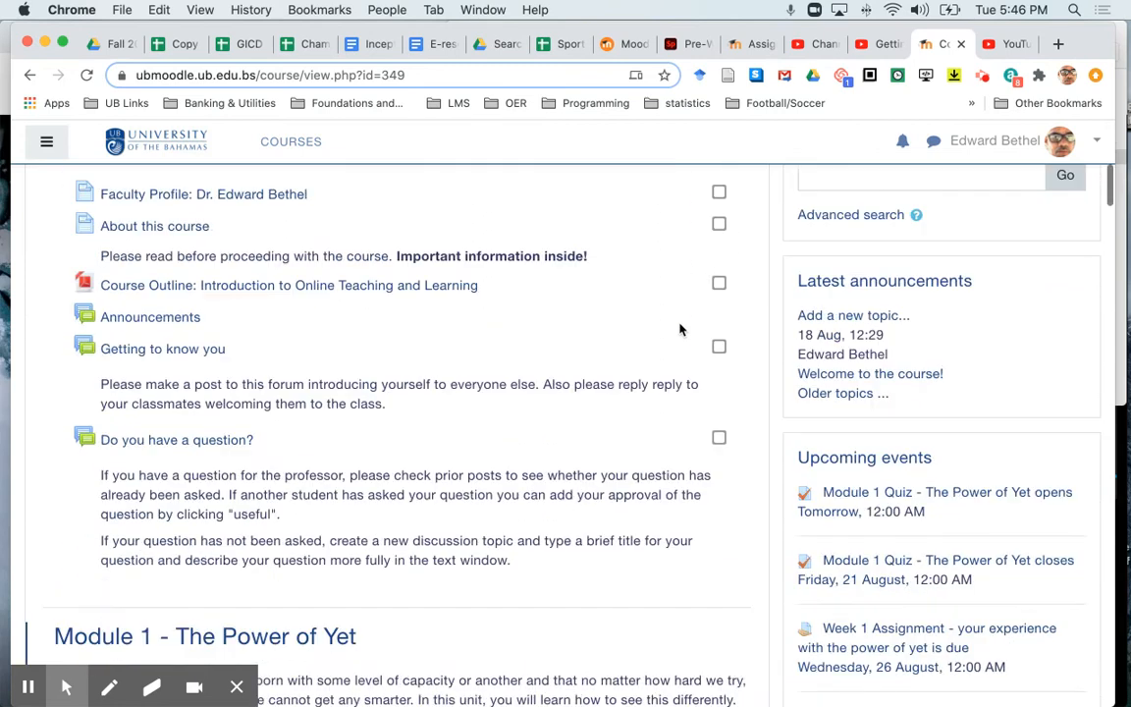
{"action": "scroll", "coordinate": [679, 328], "scroll_direction": "down", "scroll_amount": 5}
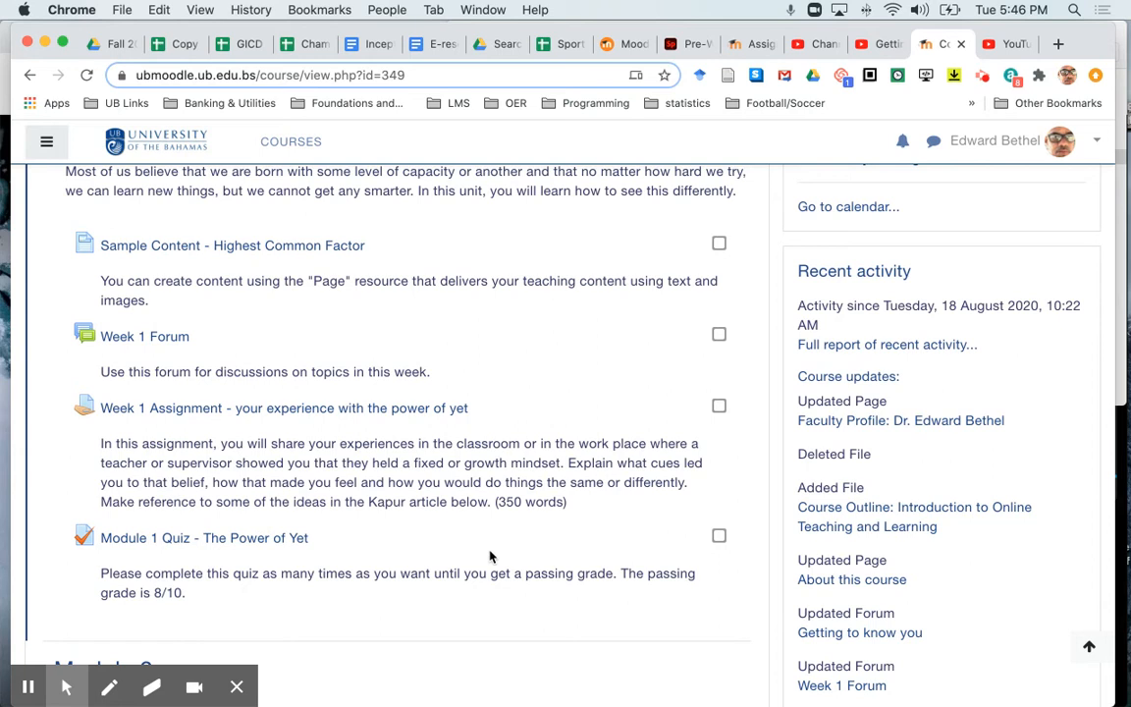
{"action": "scroll", "coordinate": [491, 556], "scroll_direction": "down", "scroll_amount": 10}
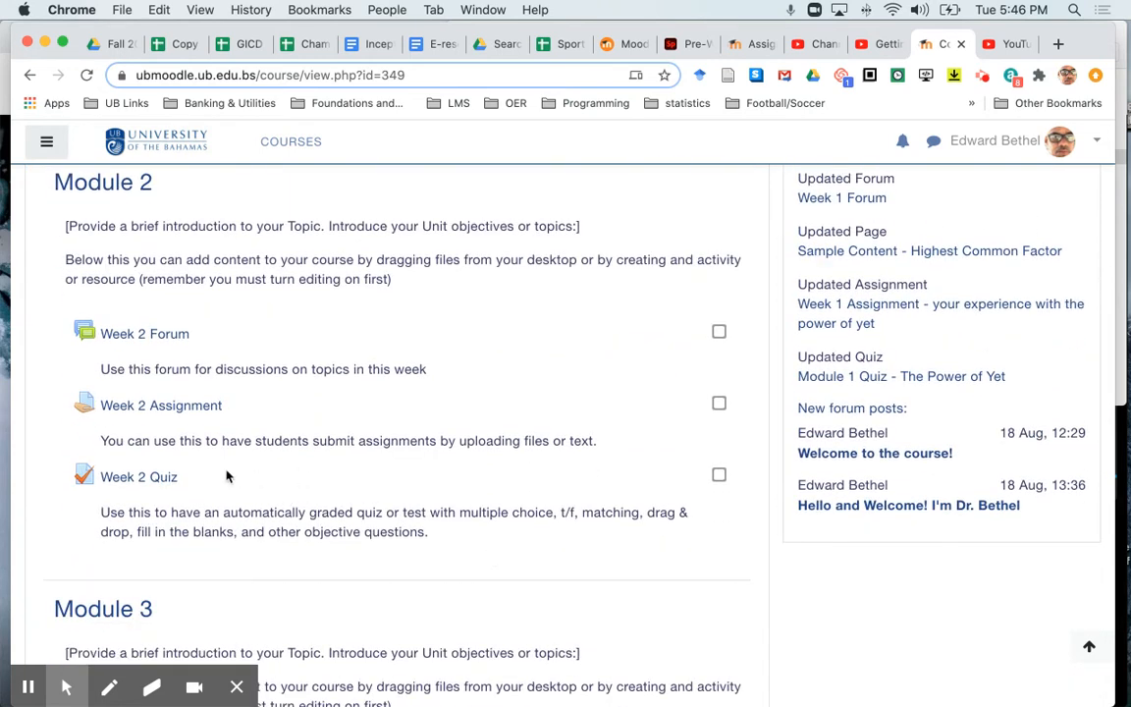
{"action": "scroll", "coordinate": [530, 456], "scroll_direction": "up", "scroll_amount": 1}
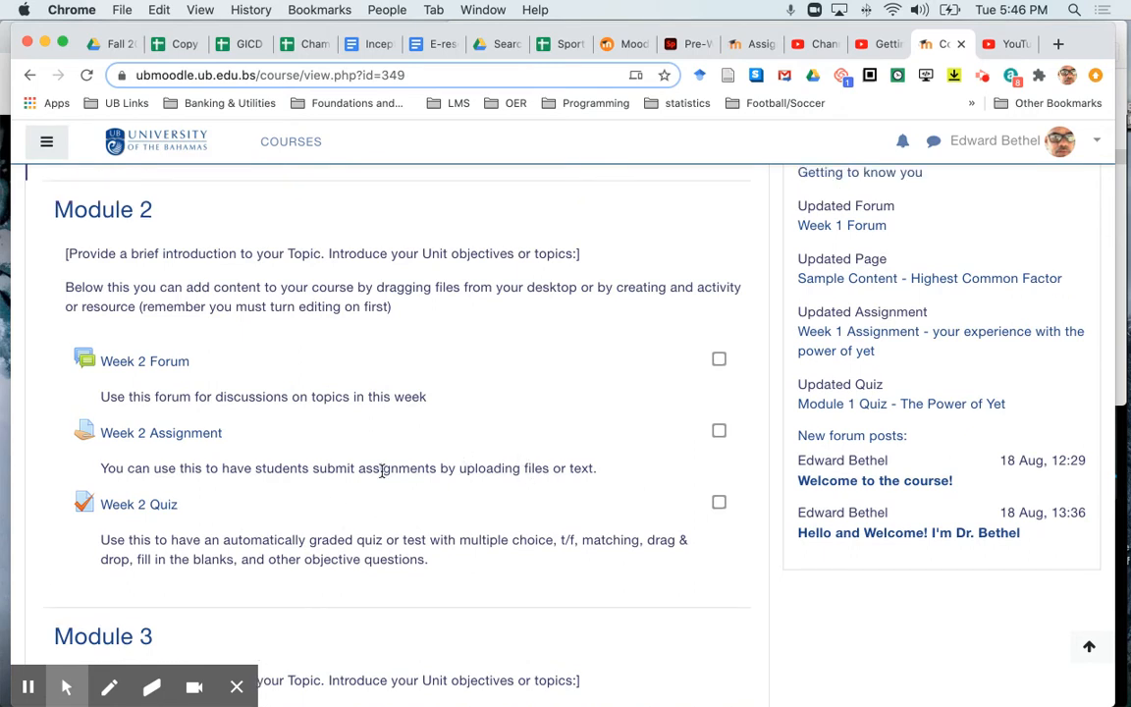
{"action": "left_click", "coordinate": [148, 507]}
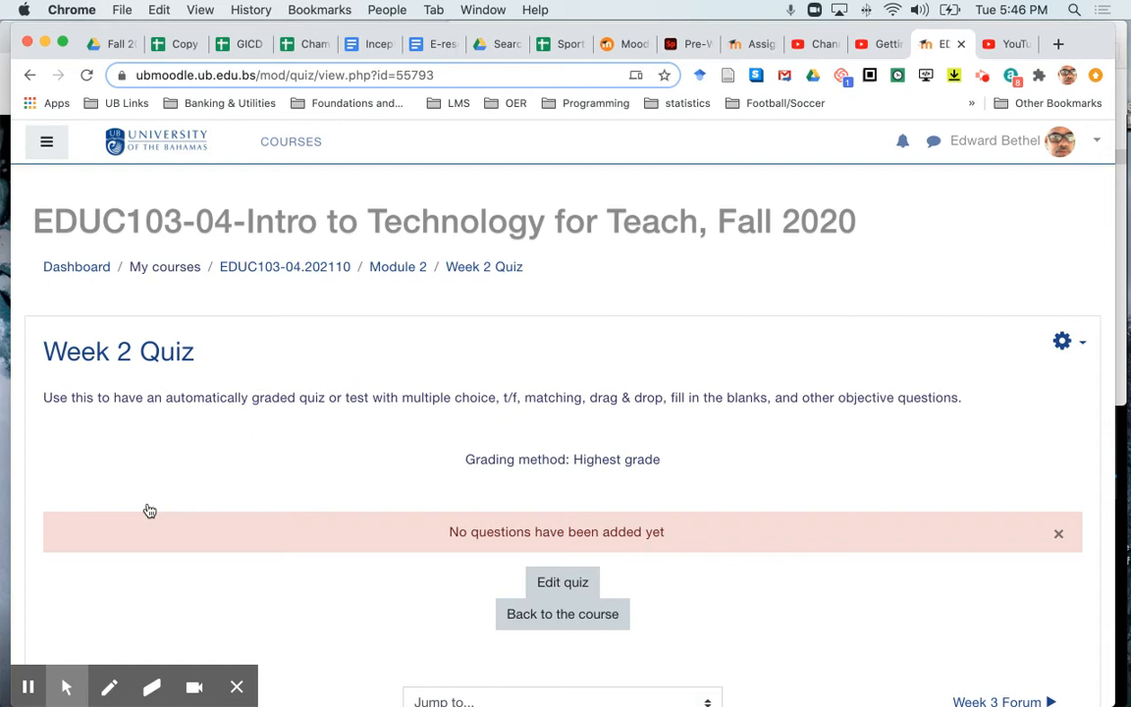
{"action": "left_click", "coordinate": [1065, 343]}
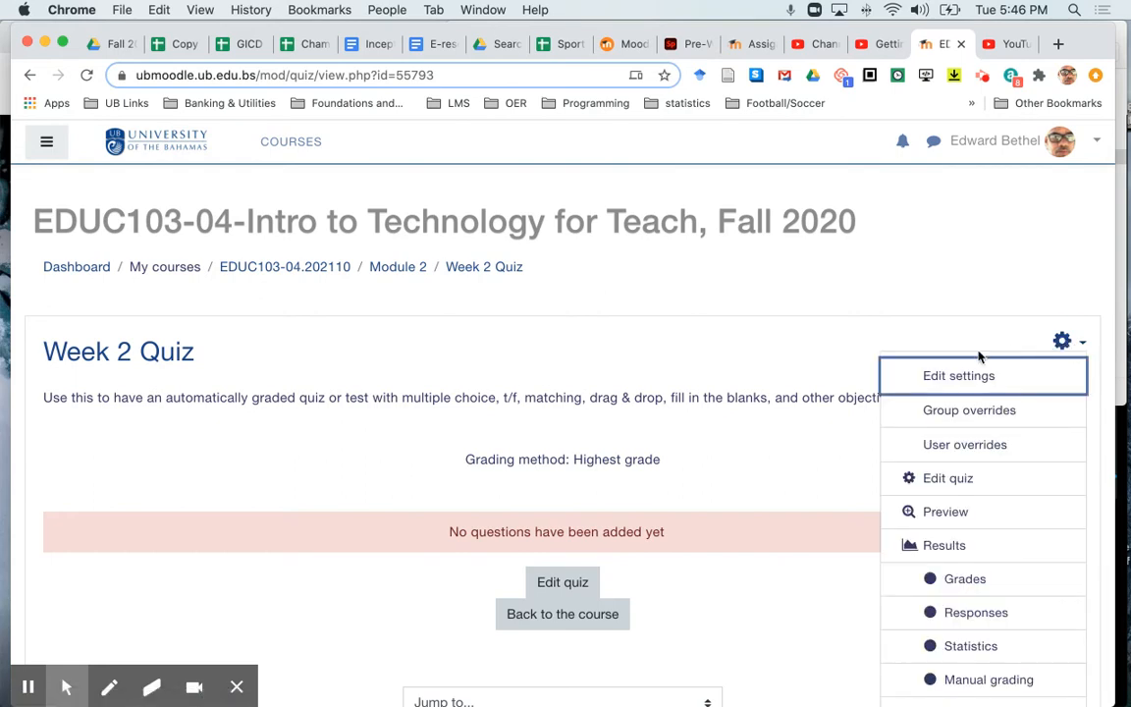
{"action": "left_click", "coordinate": [962, 376]}
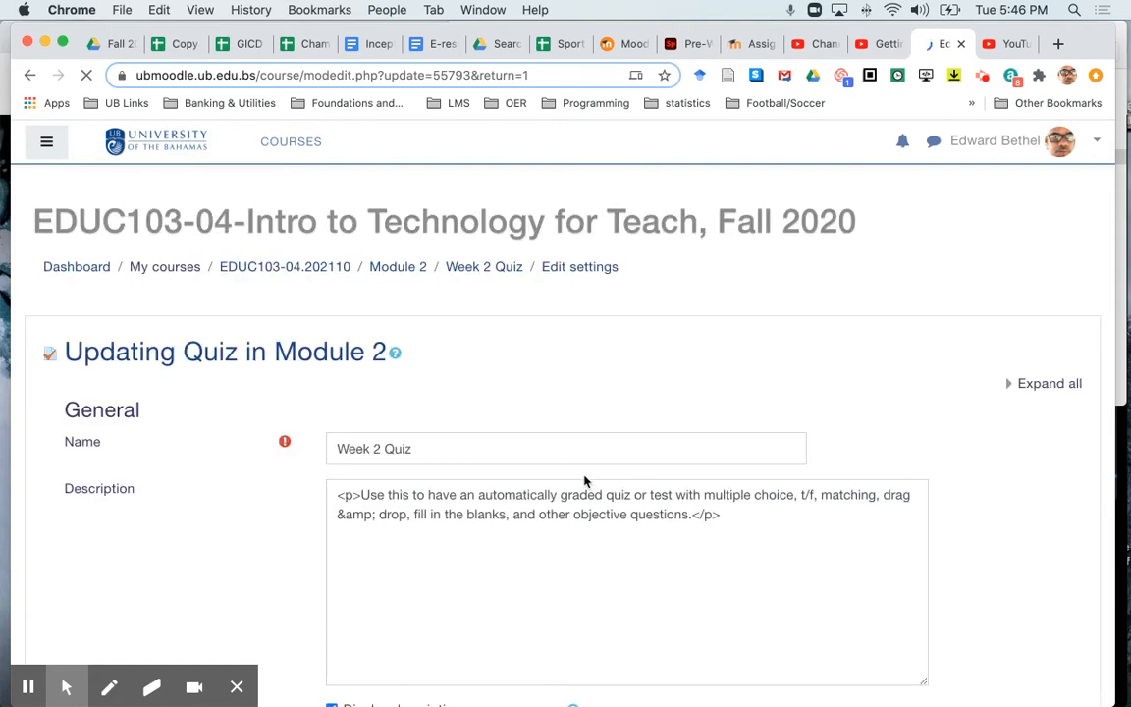
- Rename the quiz as "Module 2 Quiz"
{"action": "double_click", "coordinate": [444, 454]}
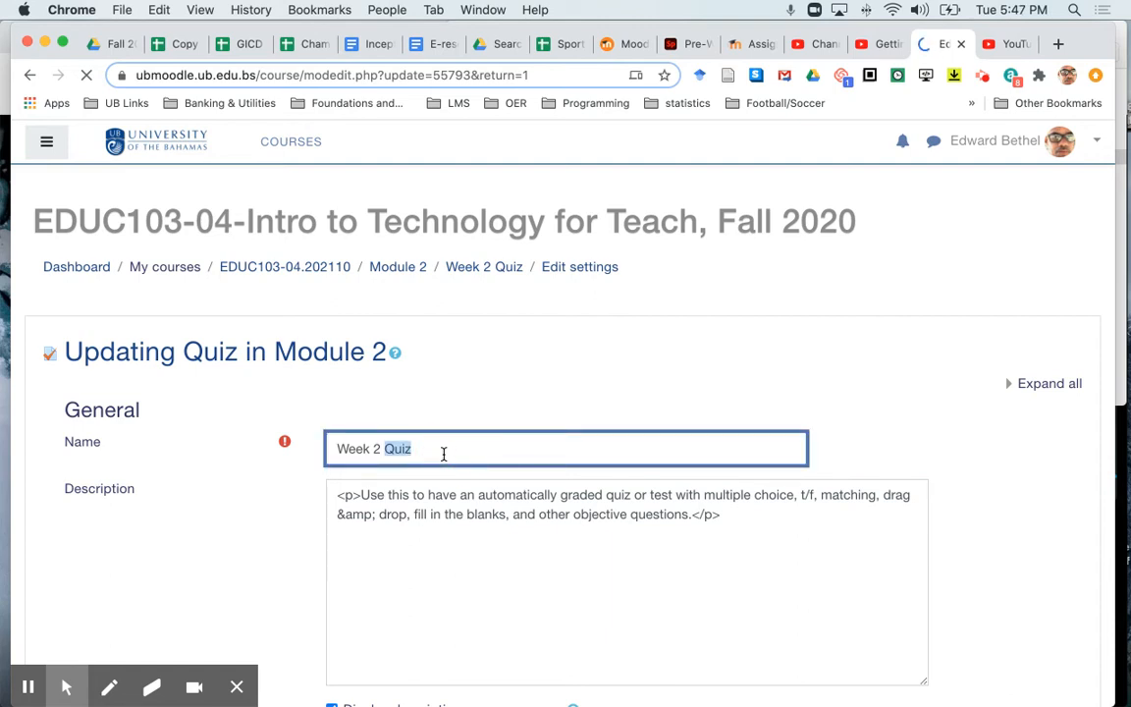
{"action": "key", "text": "shift+Left"}
{"action": "key", "text": "shift+Left"}
{"action": "key", "text": "shift+Left"}
{"action": "key", "text": "shift+Left"}
{"action": "key", "text": "shift+Left"}
{"action": "key", "text": "shift+Left"}
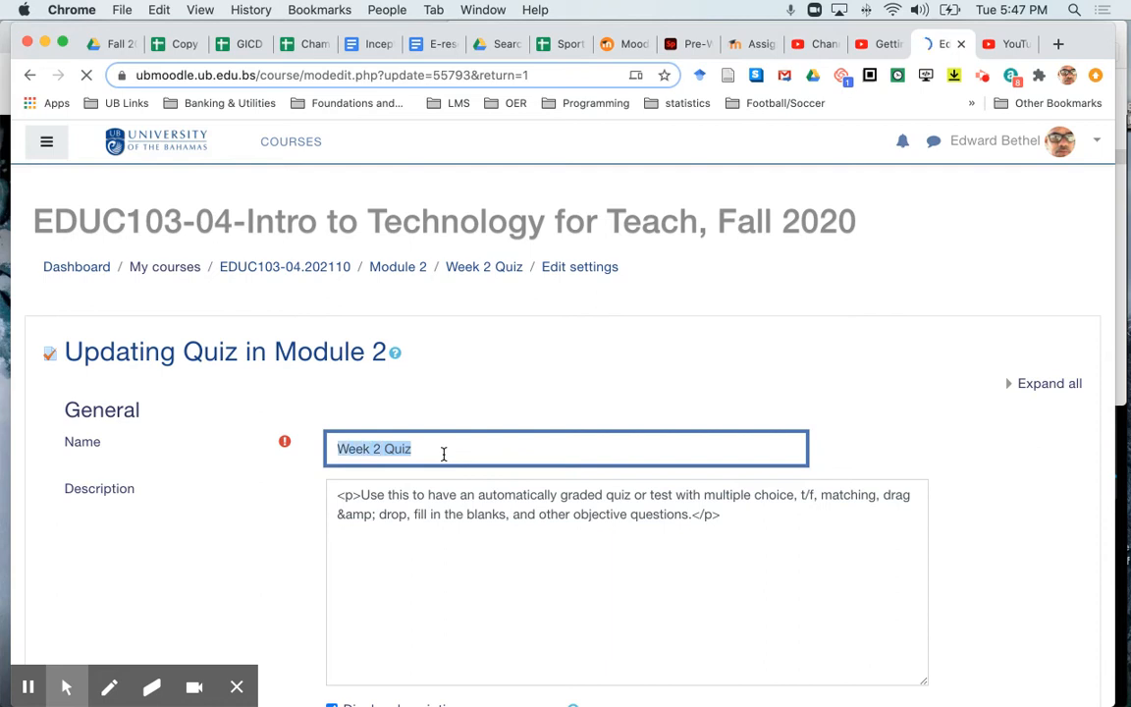
{"action": "type", "text": "Module 2"}
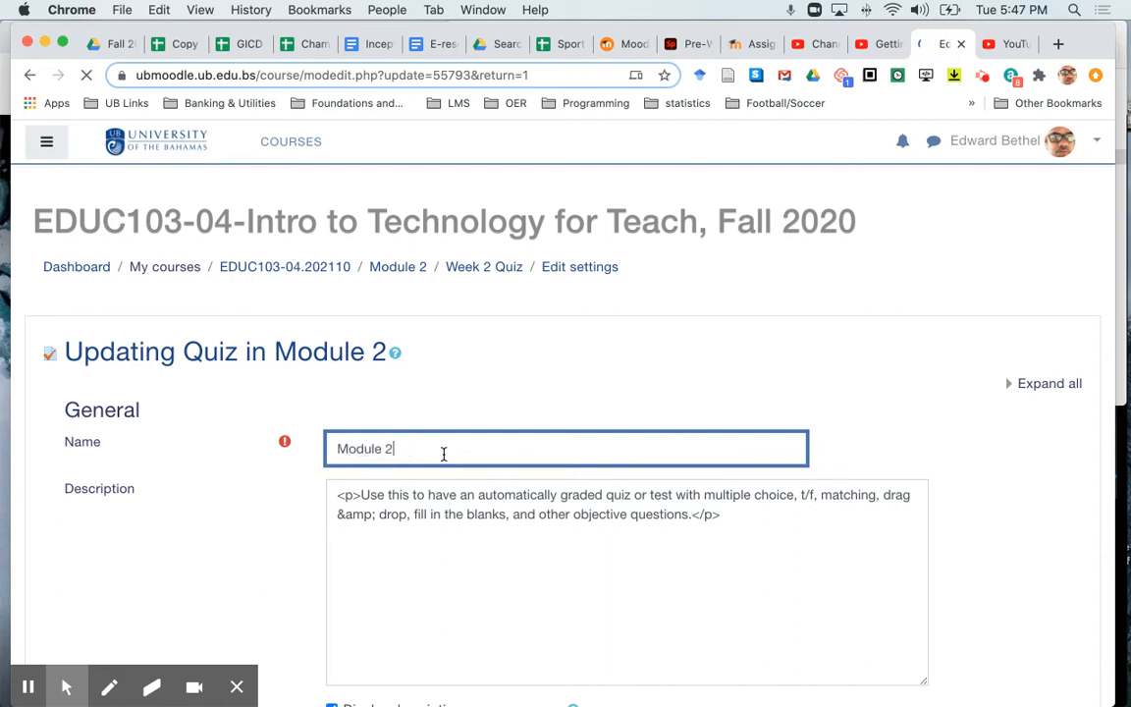
{"action": "type", "text": " Quiz"}
- Replace the quiz description with "This quiz demonstrates how to create a quiz from a question bank uploaded from an Aiken test file."
{"action": "left_click", "coordinate": [722, 514]}
{"action": "left_click_drag", "start_coordinate": [360, 494], "coordinate": [697, 582]}
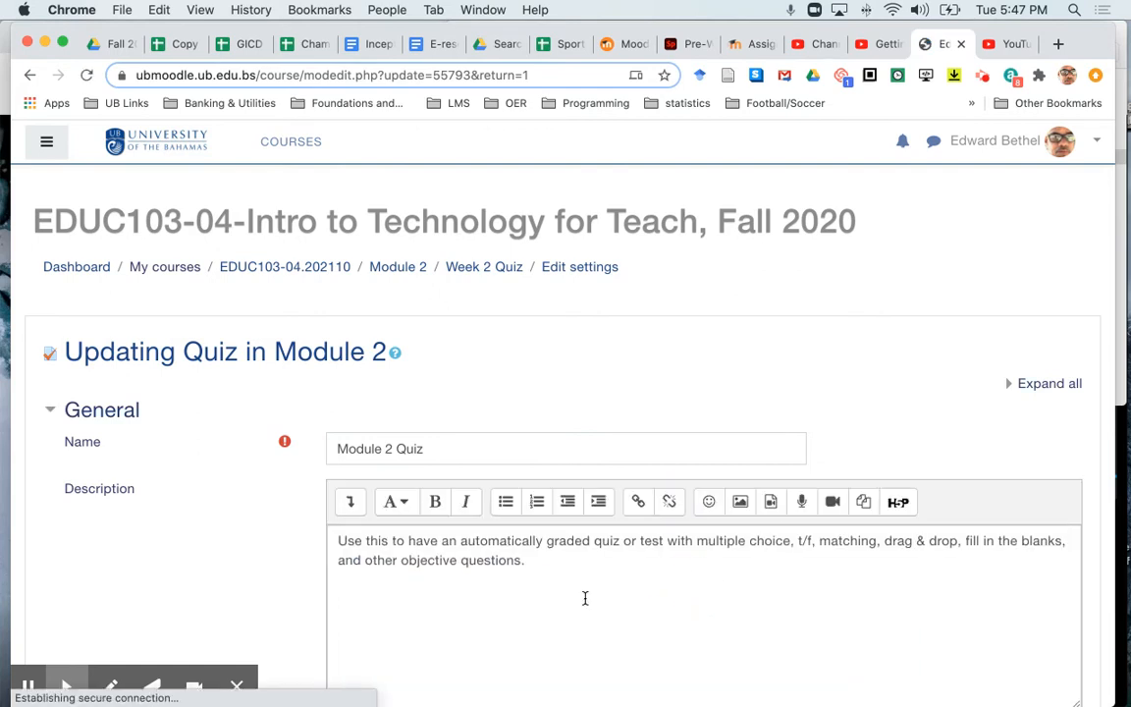
{"action": "triple_click", "coordinate": [516, 562]}
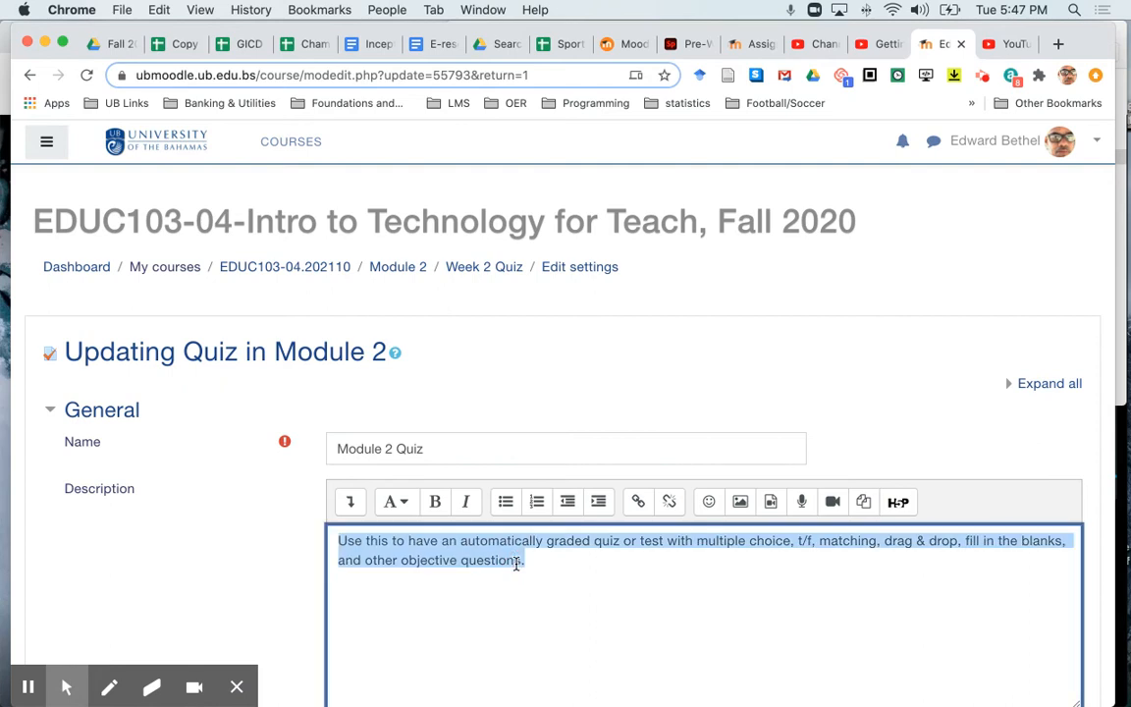
{"action": "type", "text": "This qu"}
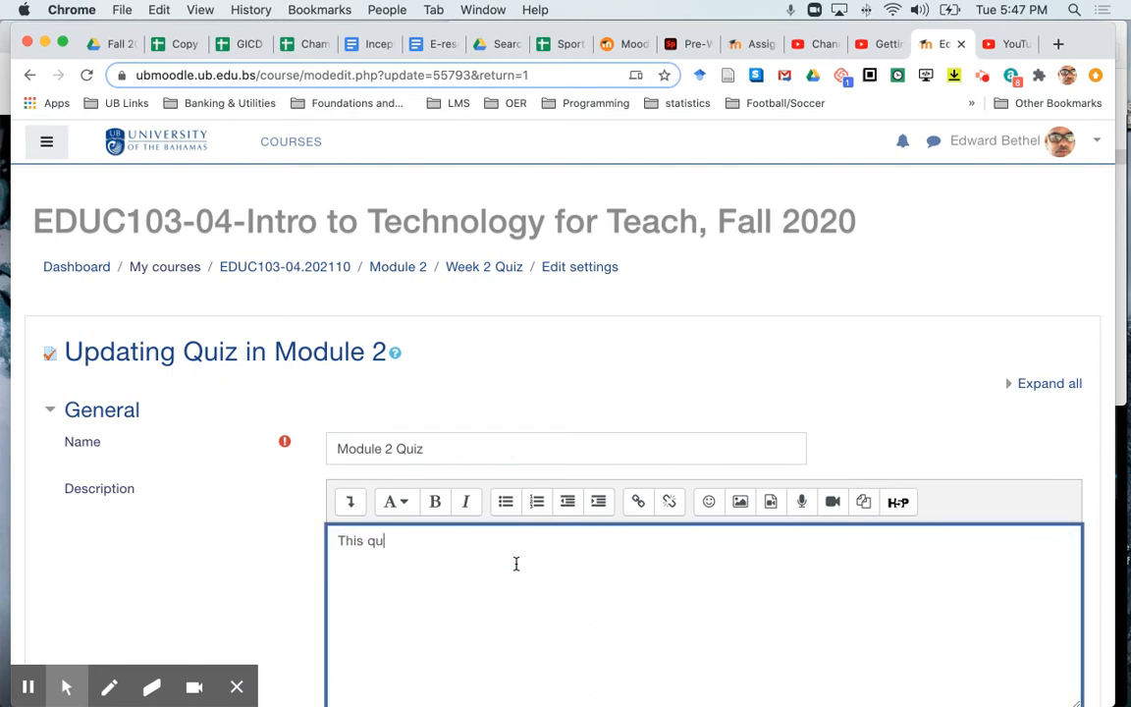
{"action": "type", "text": "iz demonstrates how to c"}
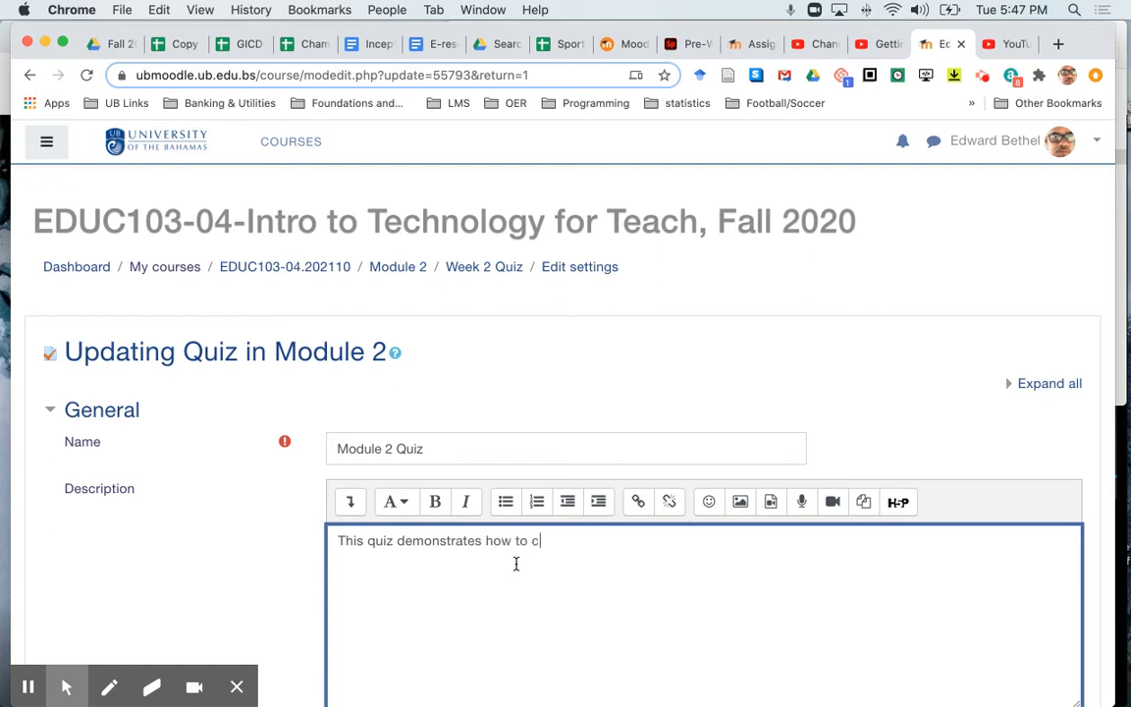
{"action": "type", "text": "reate a quiz from a qu"}
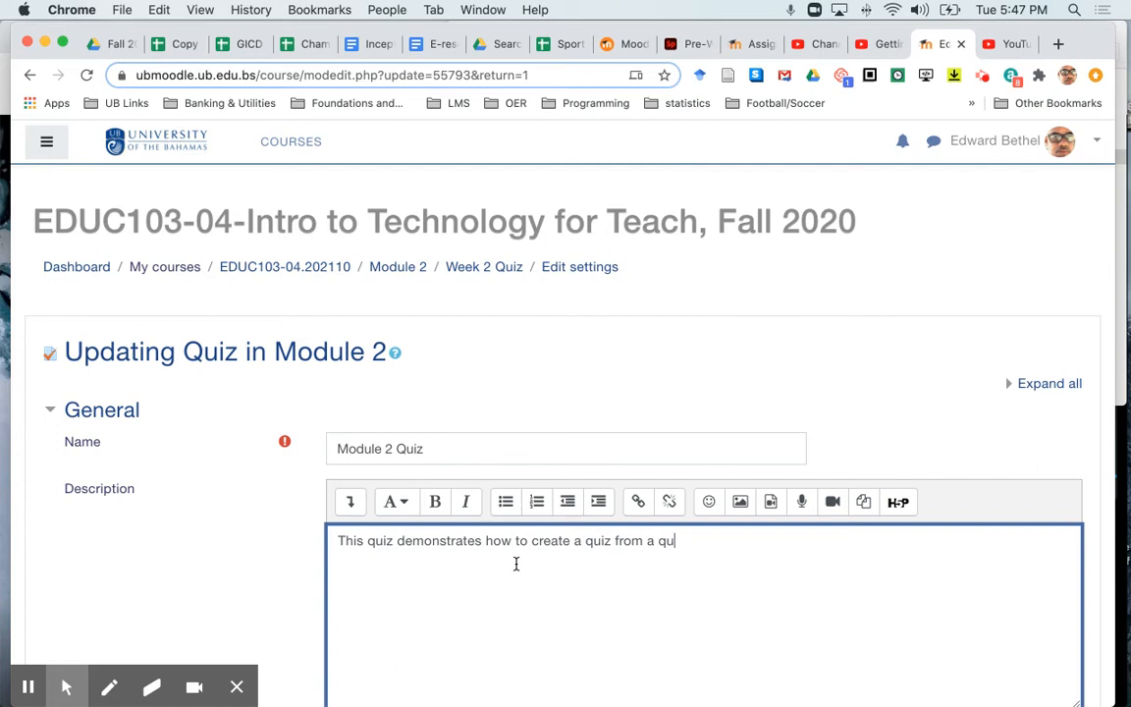
{"action": "type", "text": "estion bank uploa"}
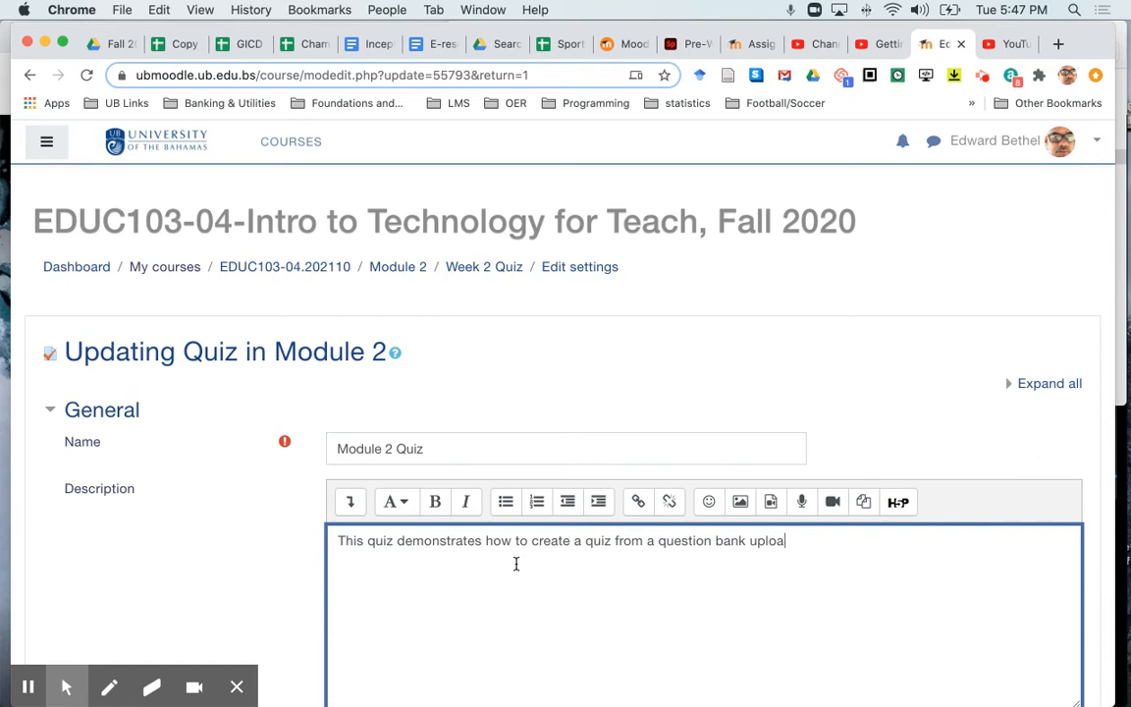
{"action": "type", "text": "ded from an Aiken test file."}
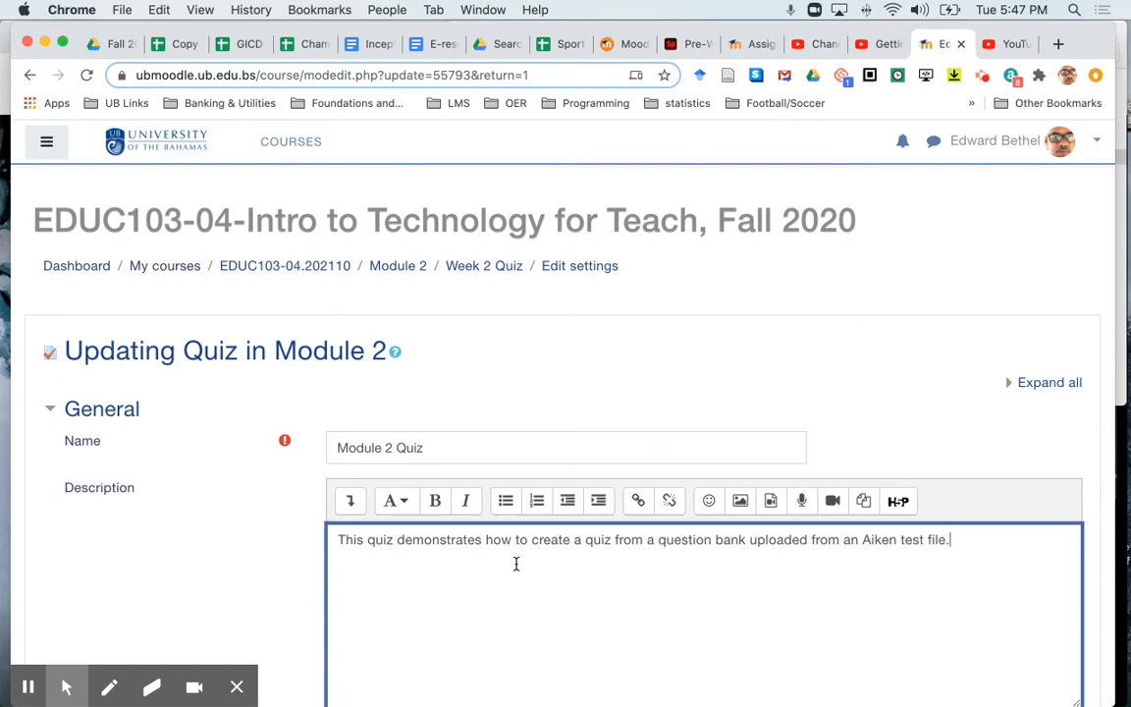
- Save the updated quiz settings and display the quiz
{"action": "scroll", "coordinate": [515, 565], "scroll_direction": "down", "scroll_amount": 10}
{"action": "scroll", "coordinate": [518, 570], "scroll_direction": "down", "scroll_amount": 5}
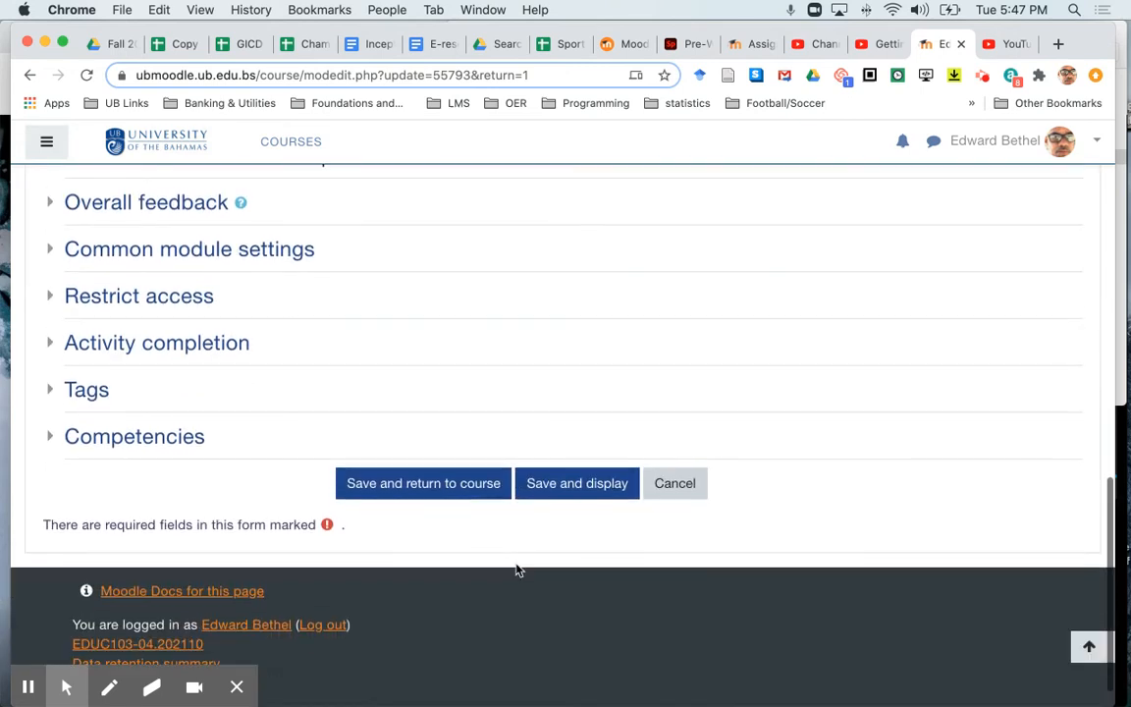
{"action": "left_click", "coordinate": [572, 496]}
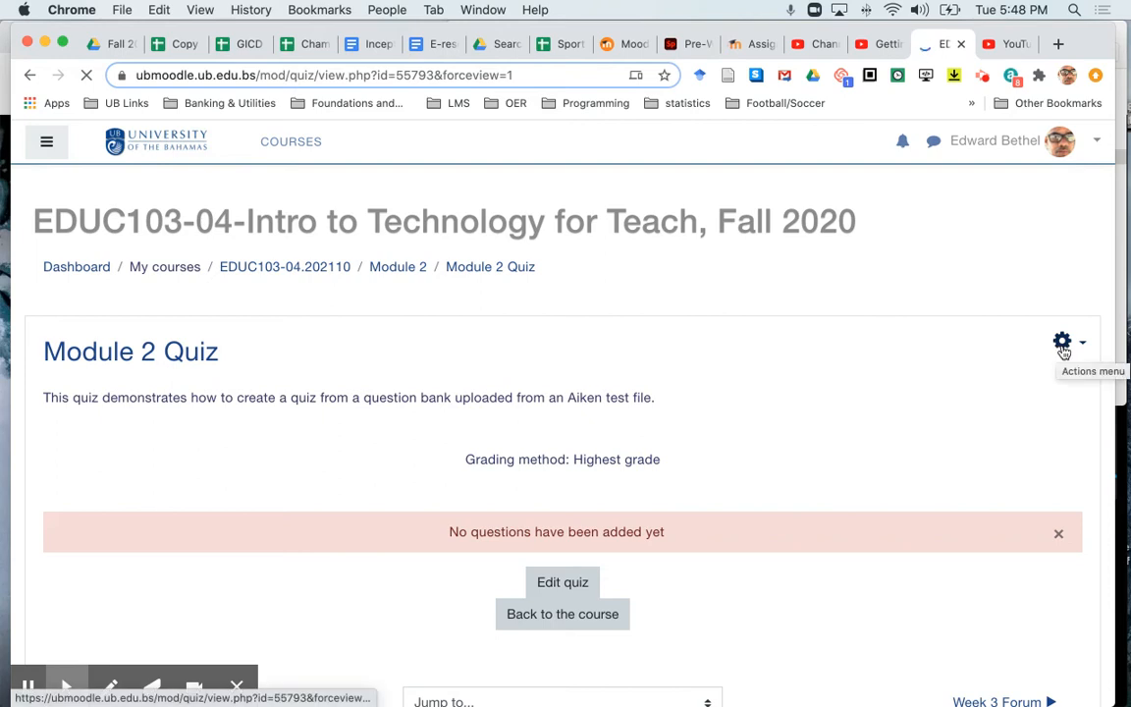
- Open the quiz's question bank and select the category "Default for Week 2 Quiz"
{"action": "left_click", "coordinate": [1063, 348]}
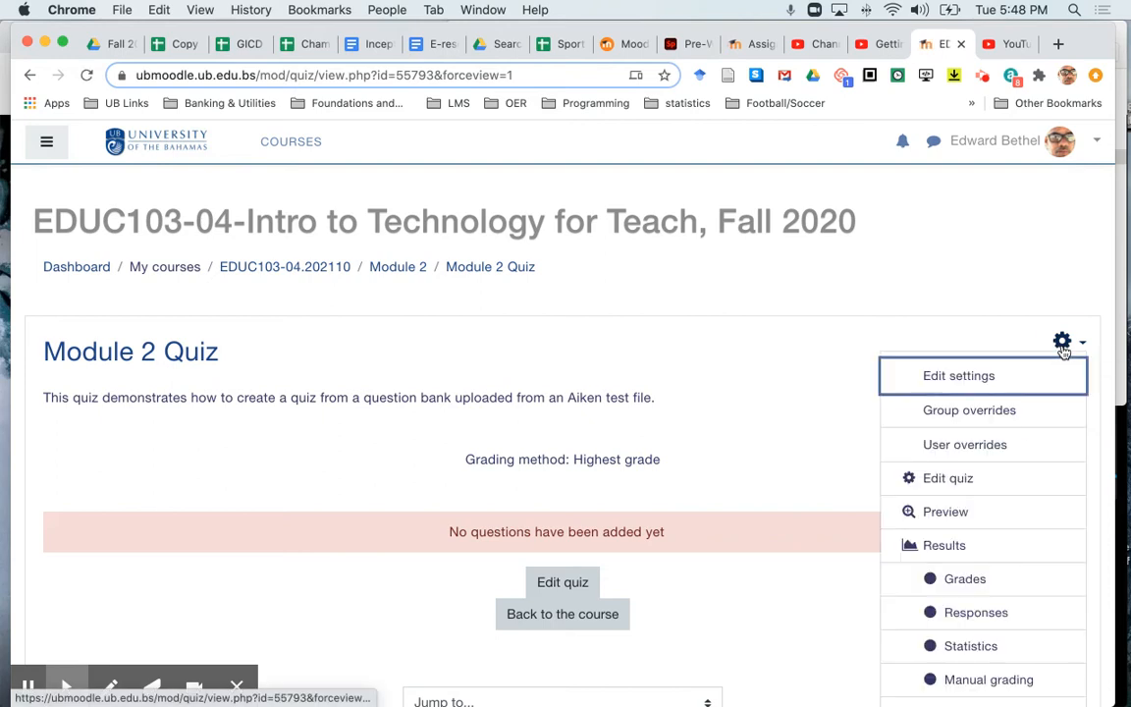
{"action": "scroll", "coordinate": [1026, 508], "scroll_direction": "down", "scroll_amount": 6}
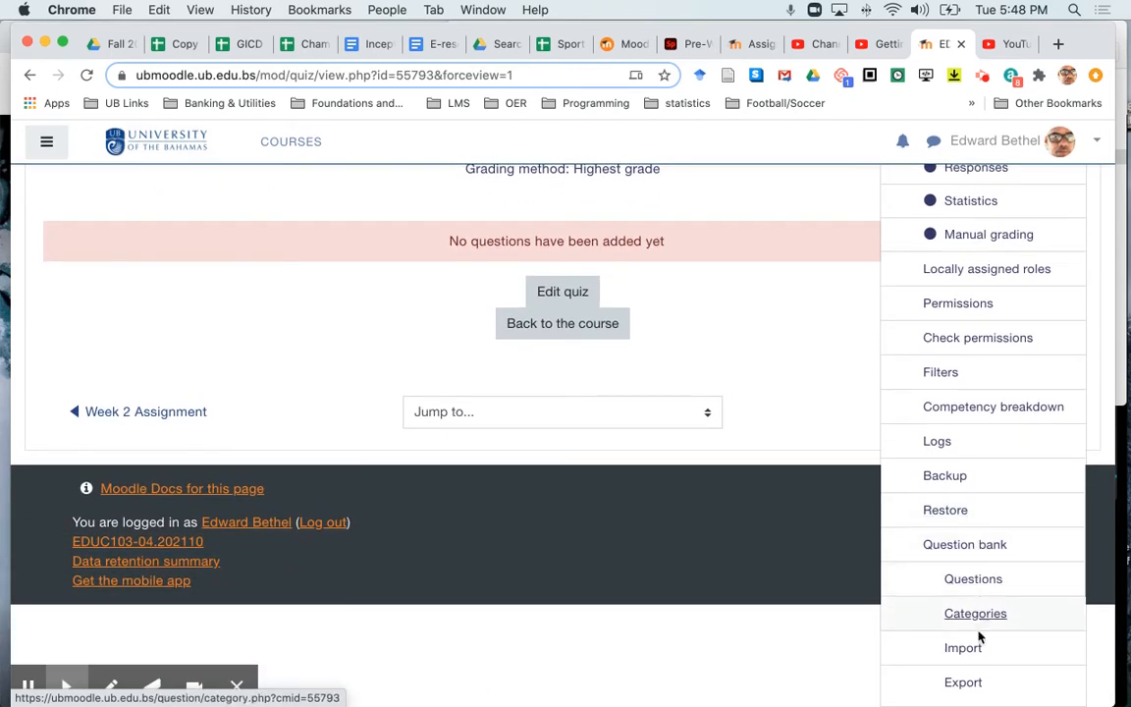
{"action": "left_click", "coordinate": [967, 545]}
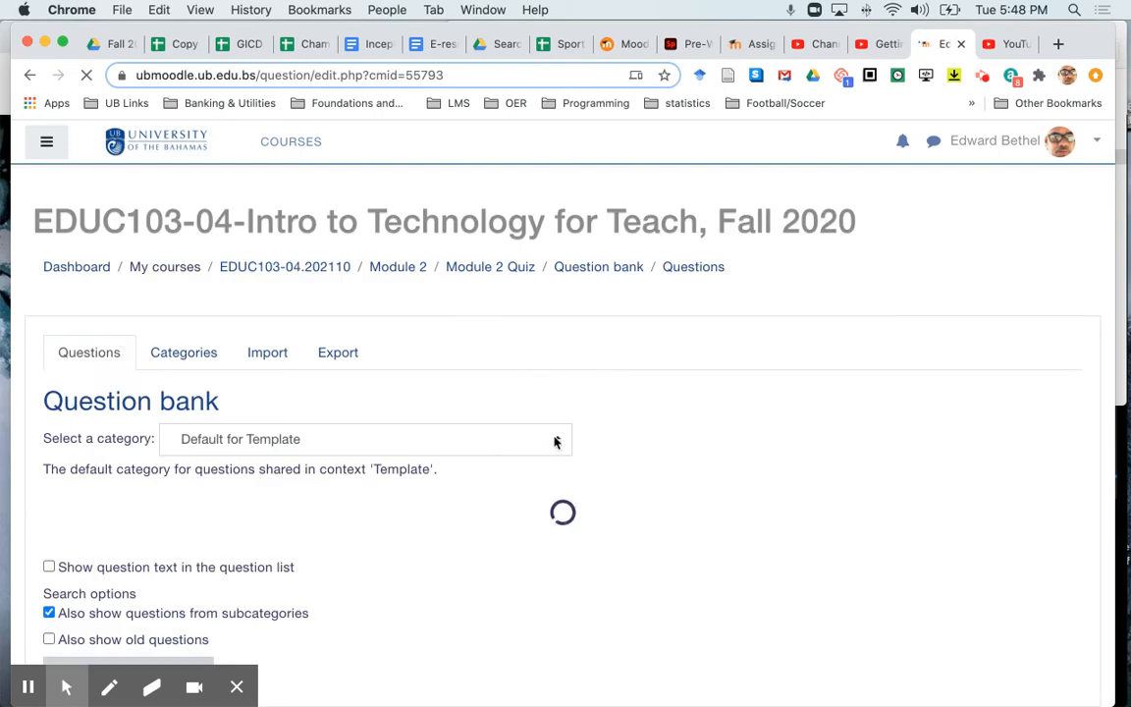
{"action": "left_click", "coordinate": [380, 441]}
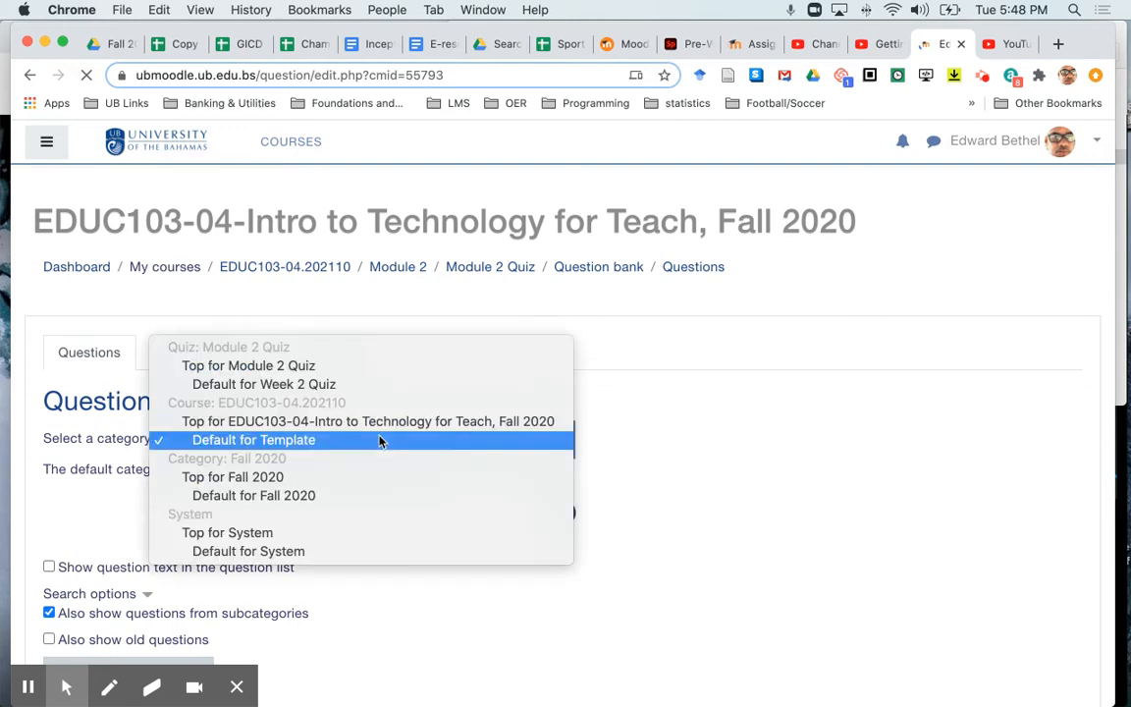
{"action": "left_click", "coordinate": [369, 387]}
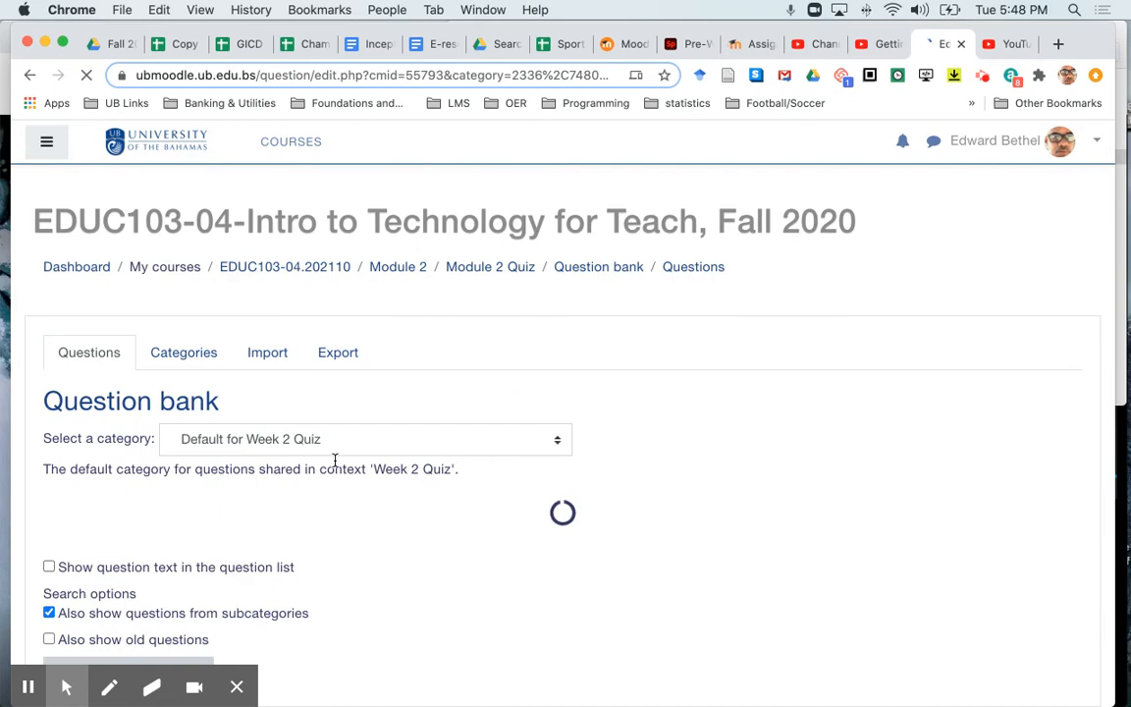
- Set up a question import in Aiken format, with getting the category from the file turned off
{"action": "left_click", "coordinate": [280, 356]}
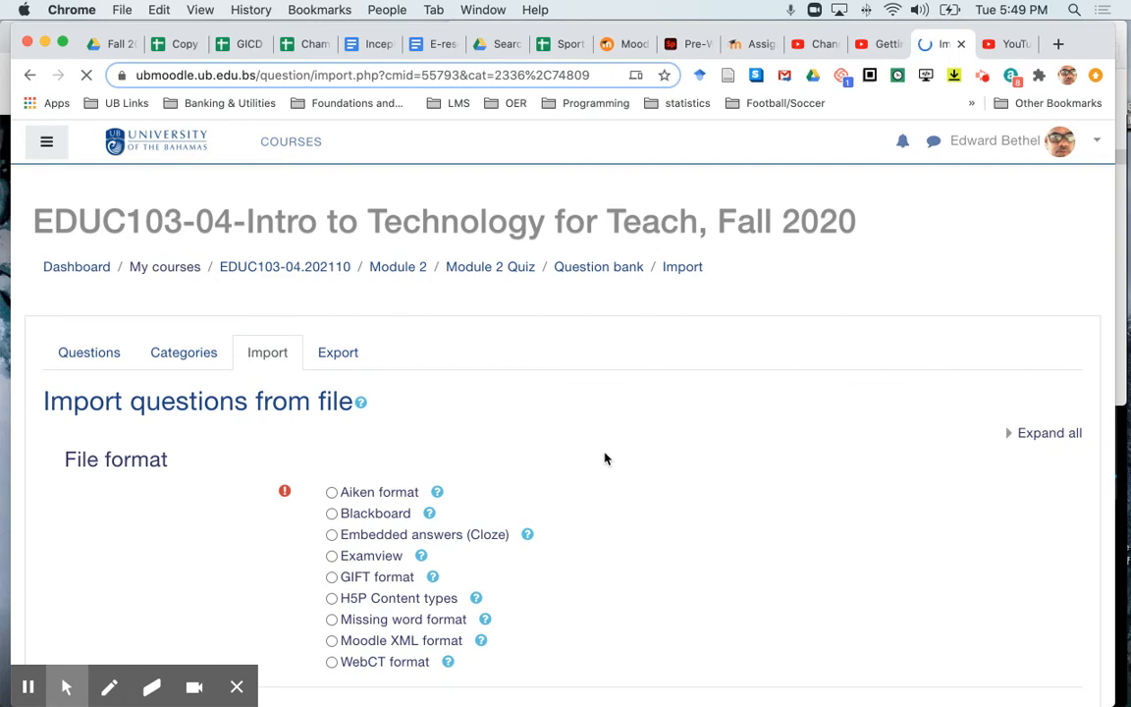
{"action": "scroll", "coordinate": [604, 458], "scroll_direction": "down", "scroll_amount": 2}
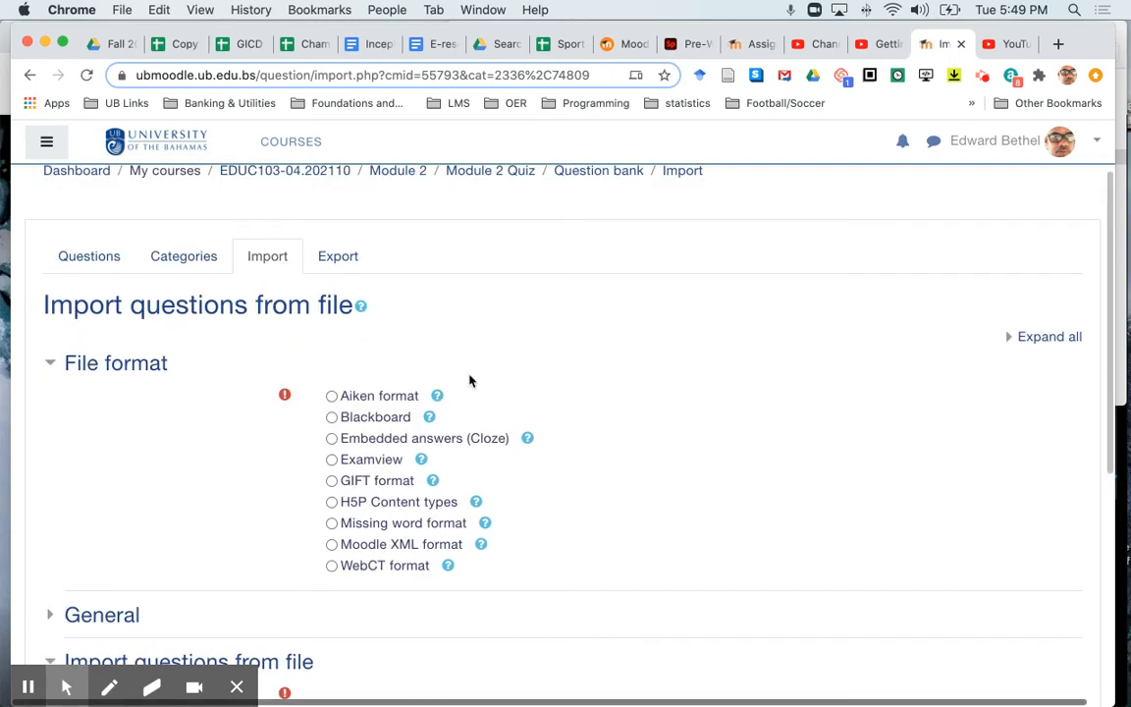
{"action": "left_click", "coordinate": [331, 397]}
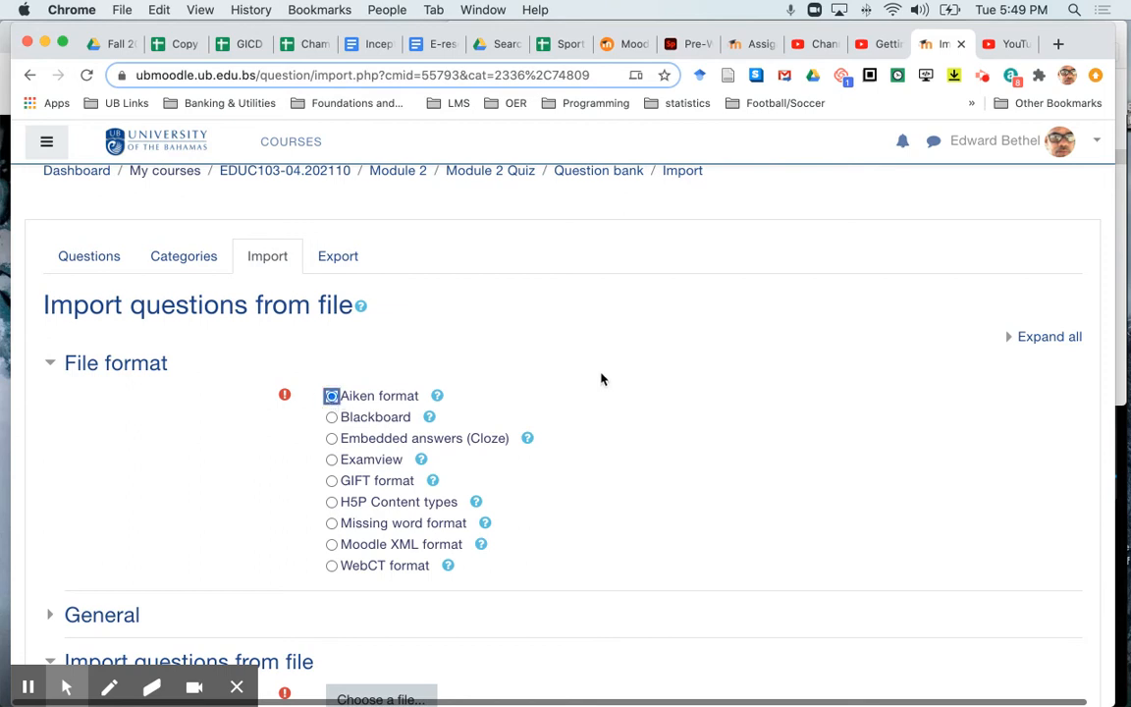
{"action": "scroll", "coordinate": [602, 379], "scroll_direction": "down", "scroll_amount": 1}
{"action": "scroll", "coordinate": [601, 379], "scroll_direction": "down", "scroll_amount": 3}
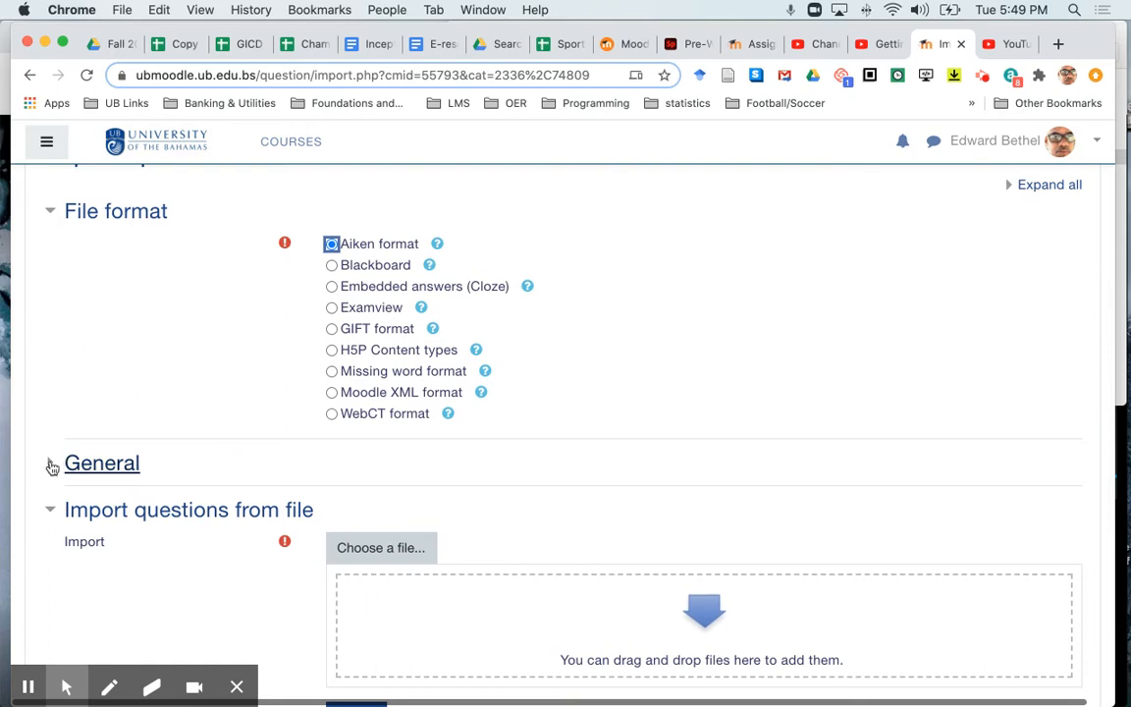
{"action": "left_click", "coordinate": [50, 463]}
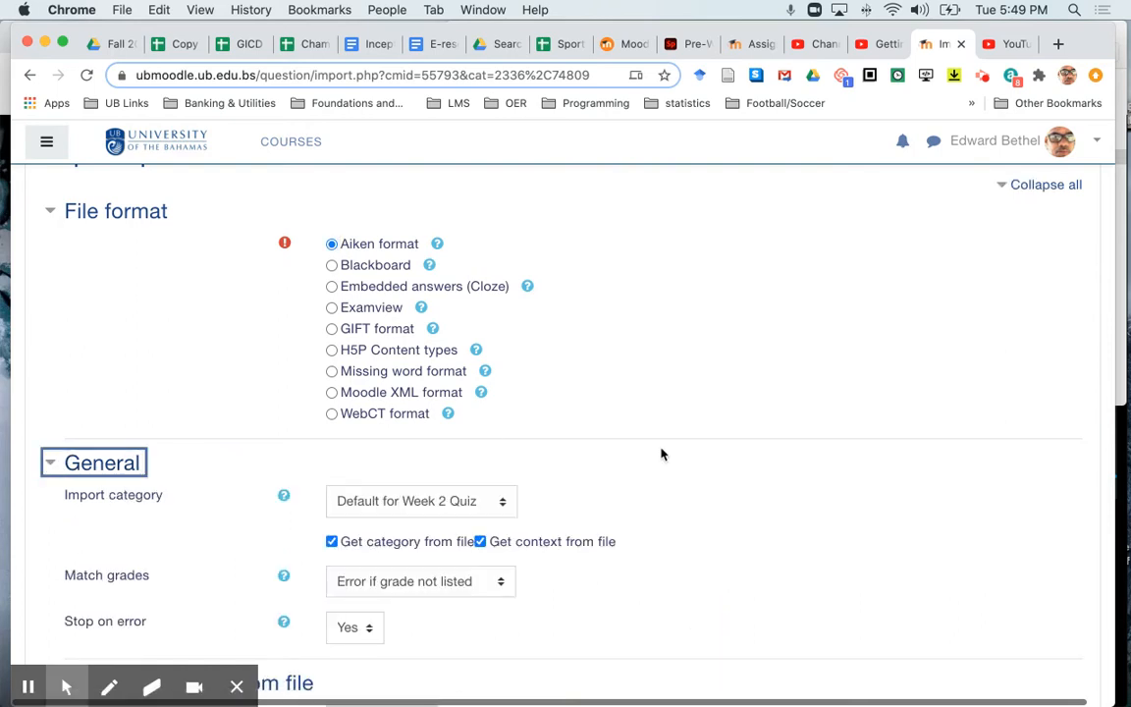
{"action": "left_click", "coordinate": [330, 543]}
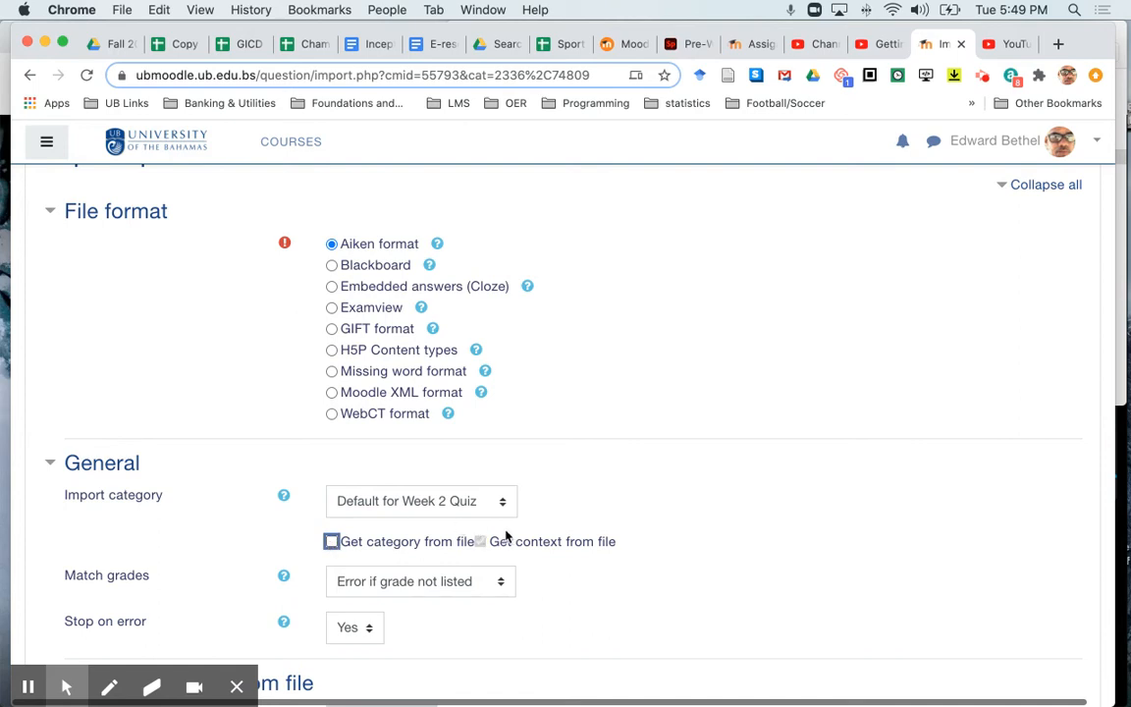
- Switch to Finder and preview the file MIDW305 MC and TF plain text.txt in the Midw305 folder
{"action": "scroll", "coordinate": [674, 482], "scroll_direction": "down", "scroll_amount": 3}
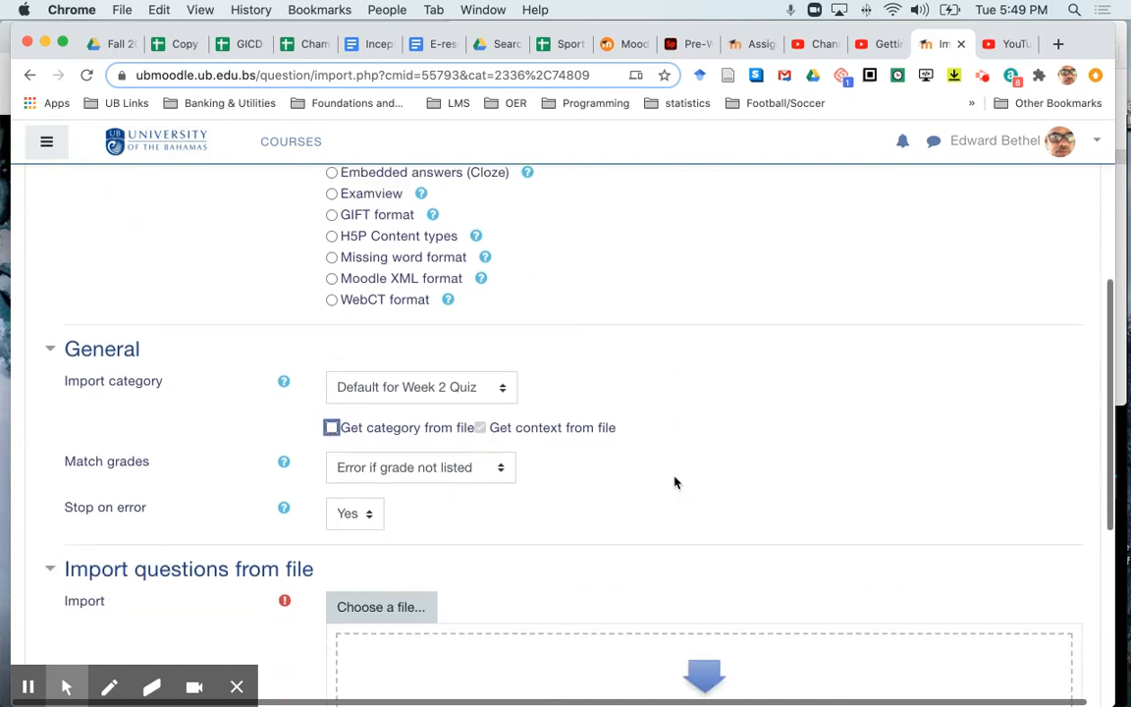
{"action": "scroll", "coordinate": [674, 482], "scroll_direction": "down", "scroll_amount": 2}
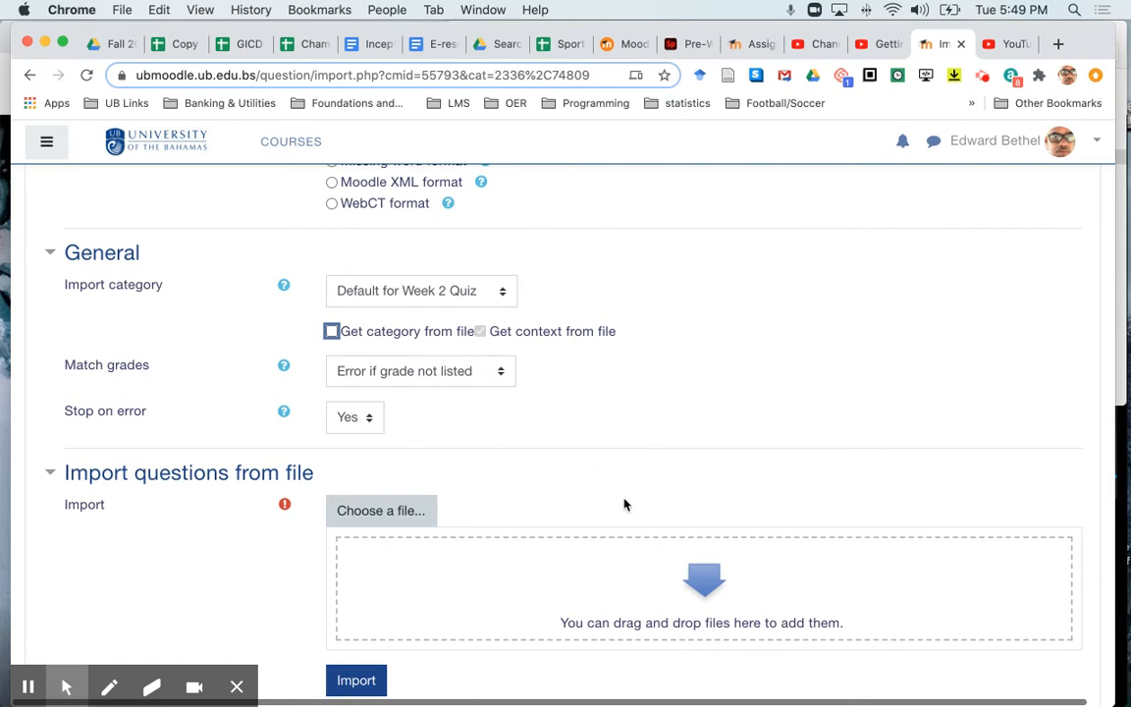
{"action": "scroll", "coordinate": [623, 502], "scroll_direction": "down", "scroll_amount": 2}
{"action": "scroll", "coordinate": [624, 503], "scroll_direction": "down", "scroll_amount": 1}
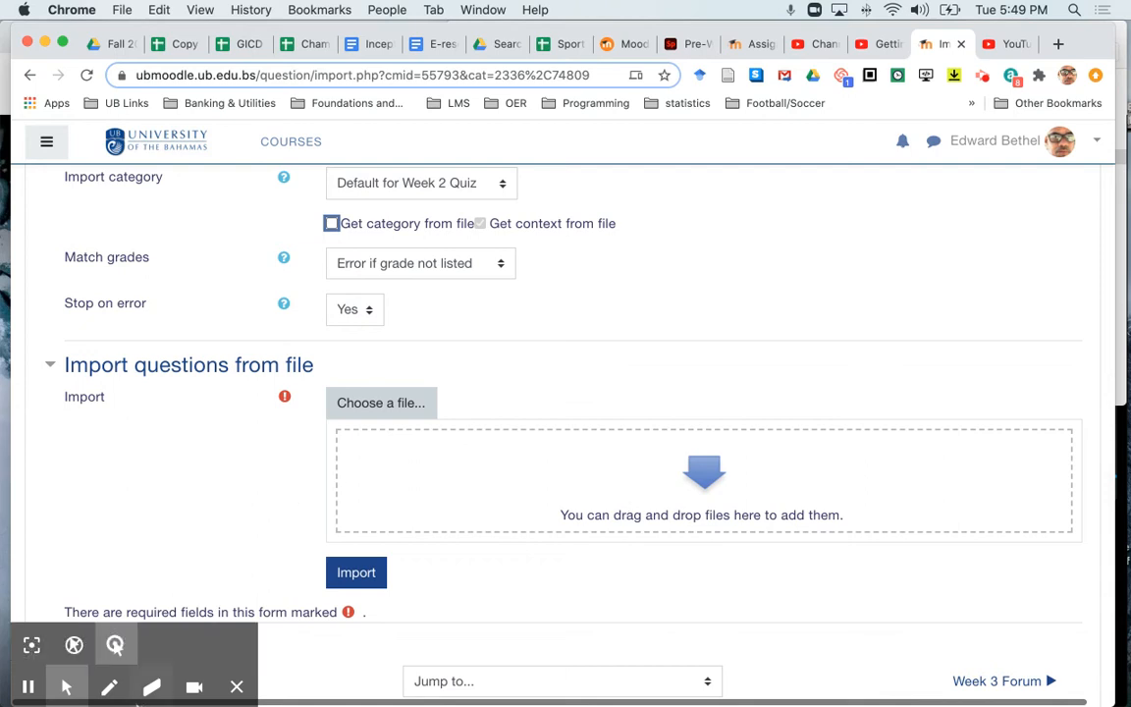
{"action": "mouse_move", "coordinate": [129, 704]}
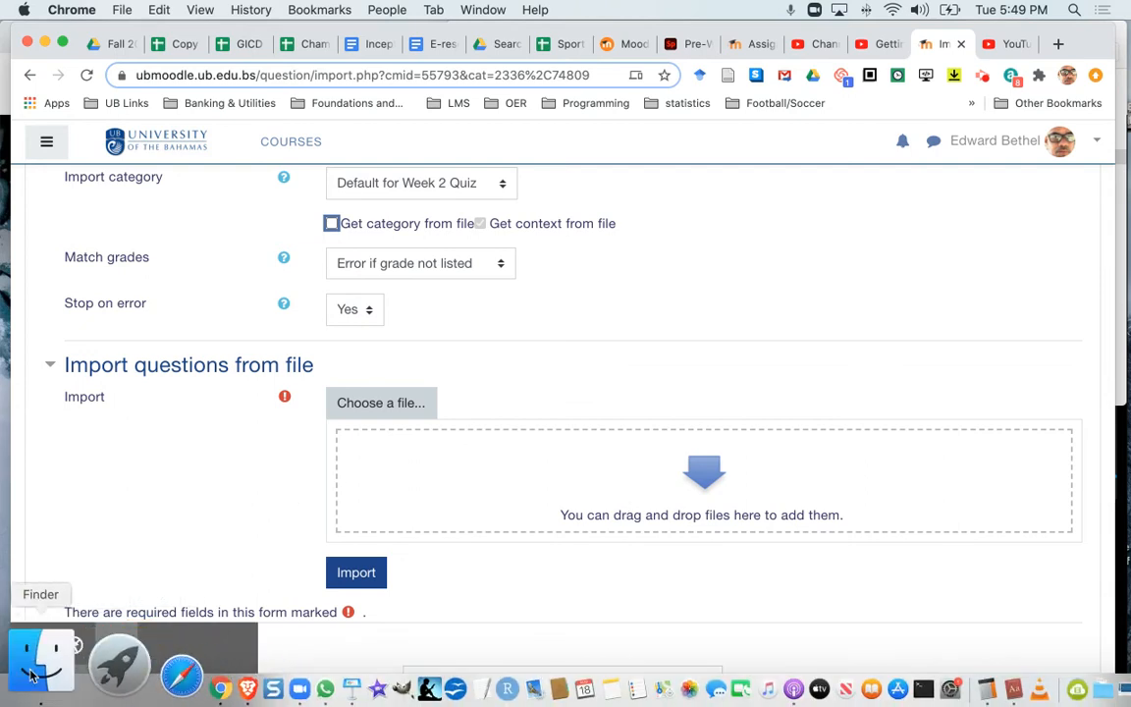
{"action": "left_click", "coordinate": [45, 660]}
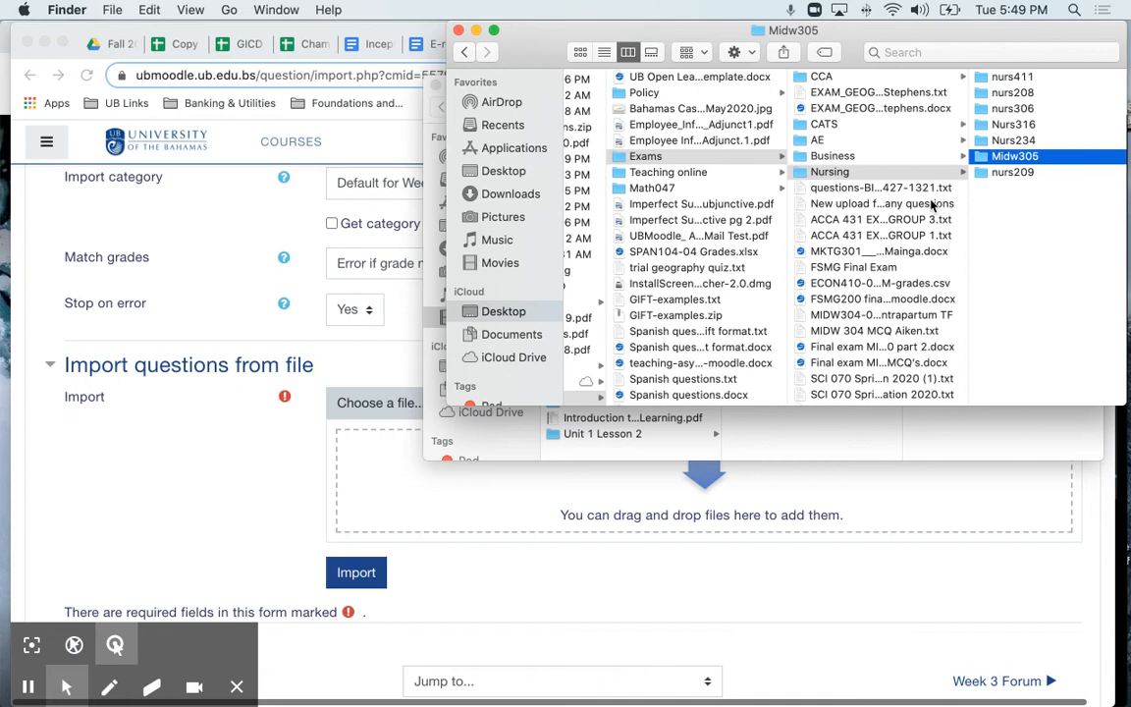
{"action": "left_click", "coordinate": [1032, 157]}
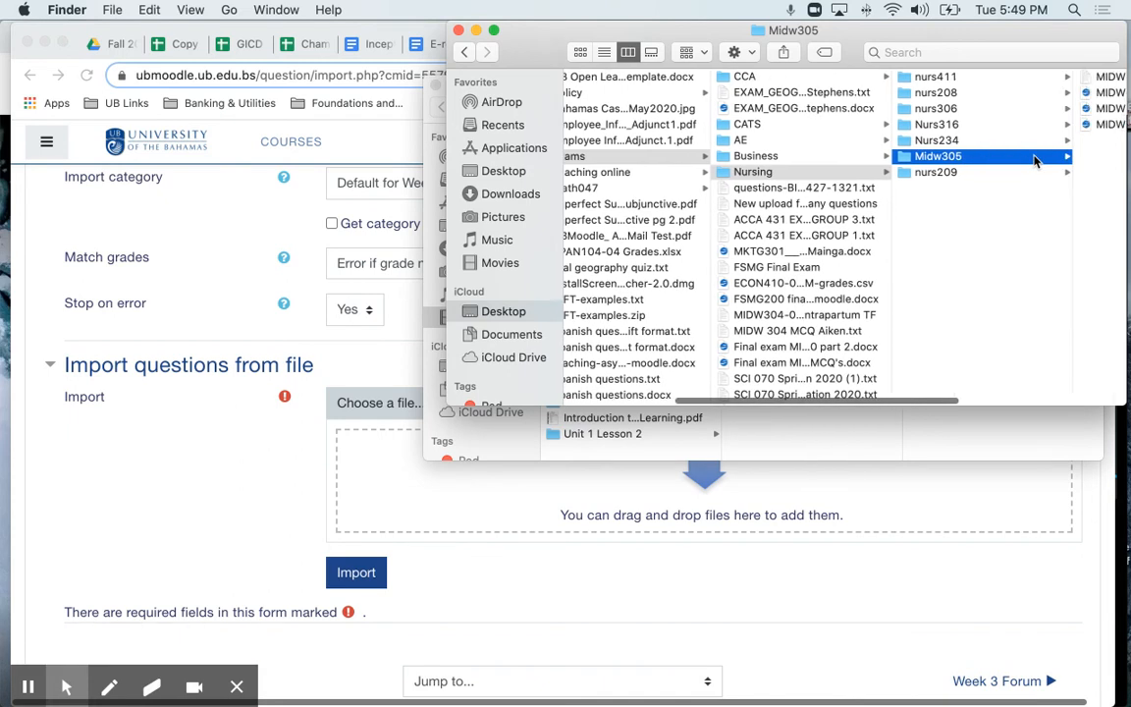
{"action": "left_click", "coordinate": [939, 76]}
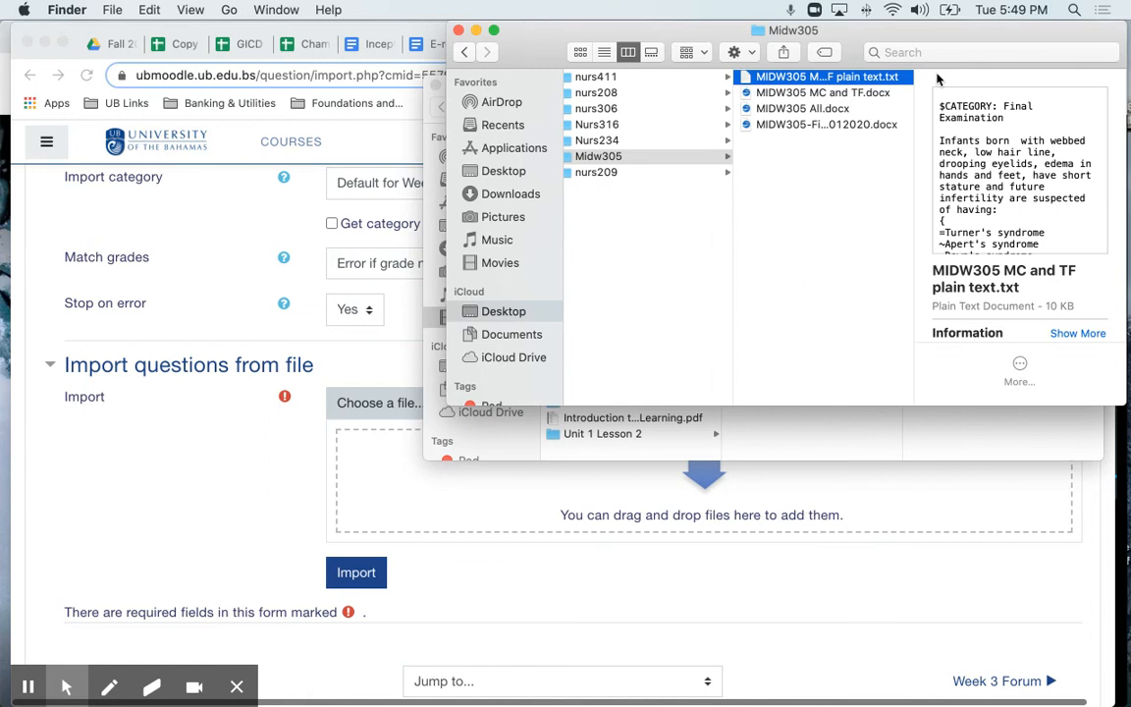
- Attach NURS209 MC plain text.txt from the nurs209 folder to Moodle's import form in Chrome and import its questions
{"action": "left_click", "coordinate": [602, 174]}
{"action": "left_click", "coordinate": [602, 172]}
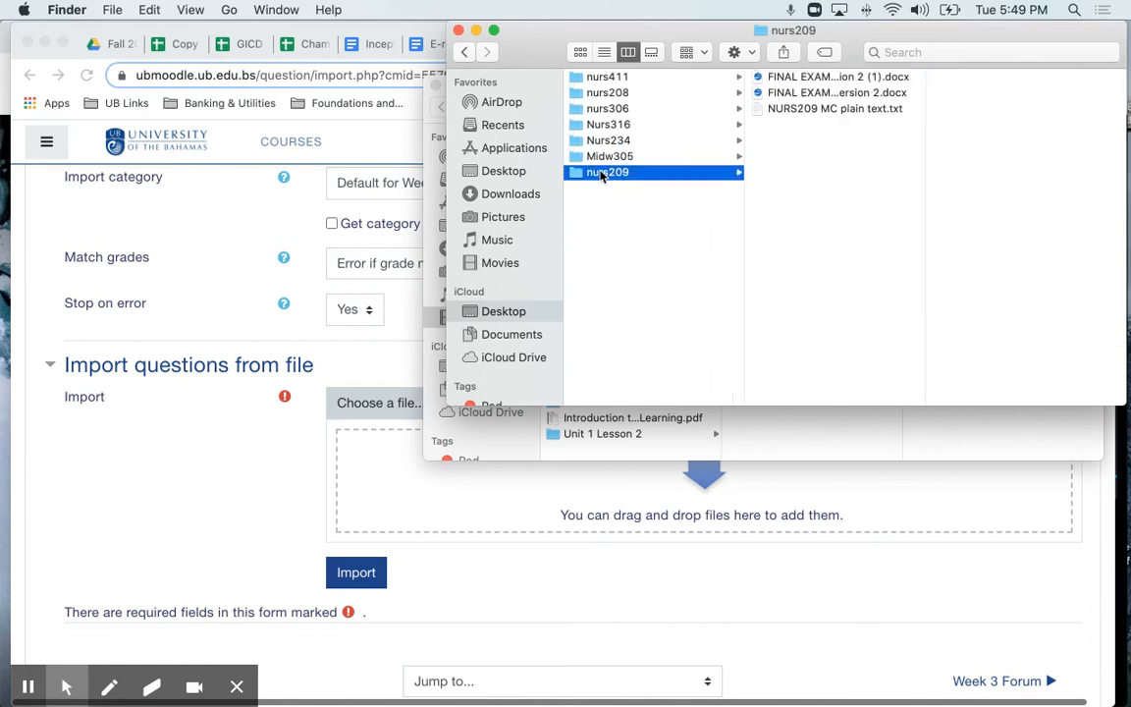
{"action": "left_click", "coordinate": [771, 110]}
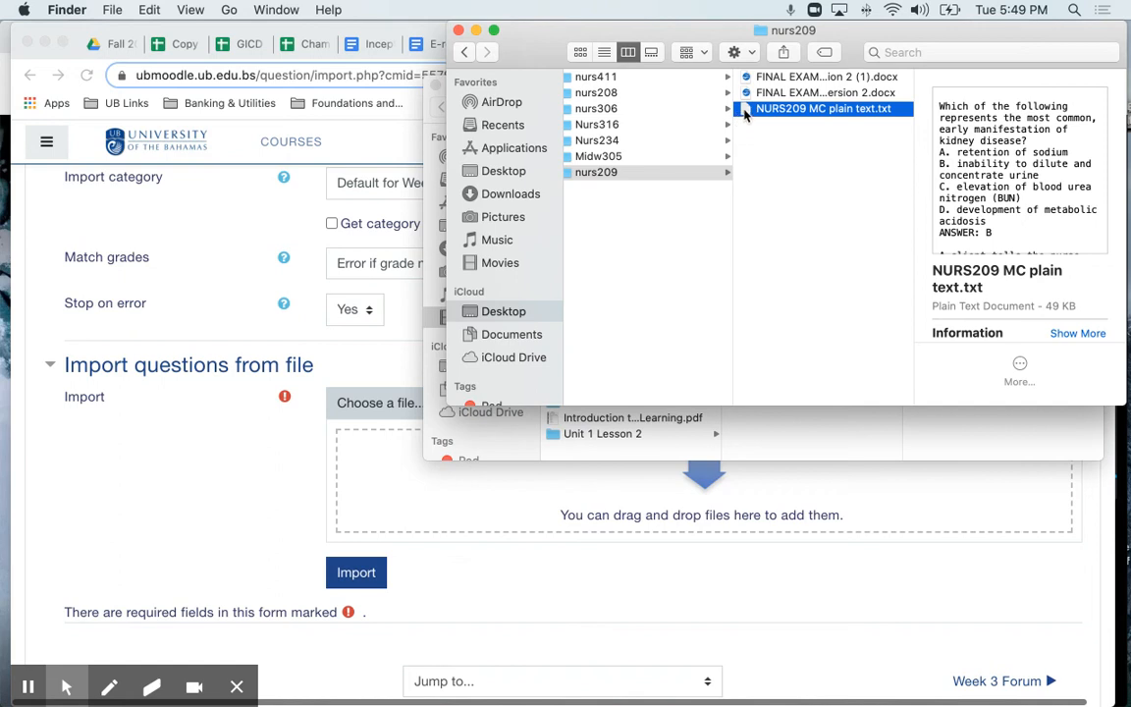
{"action": "left_click_drag", "start_coordinate": [745, 115], "coordinate": [535, 508]}
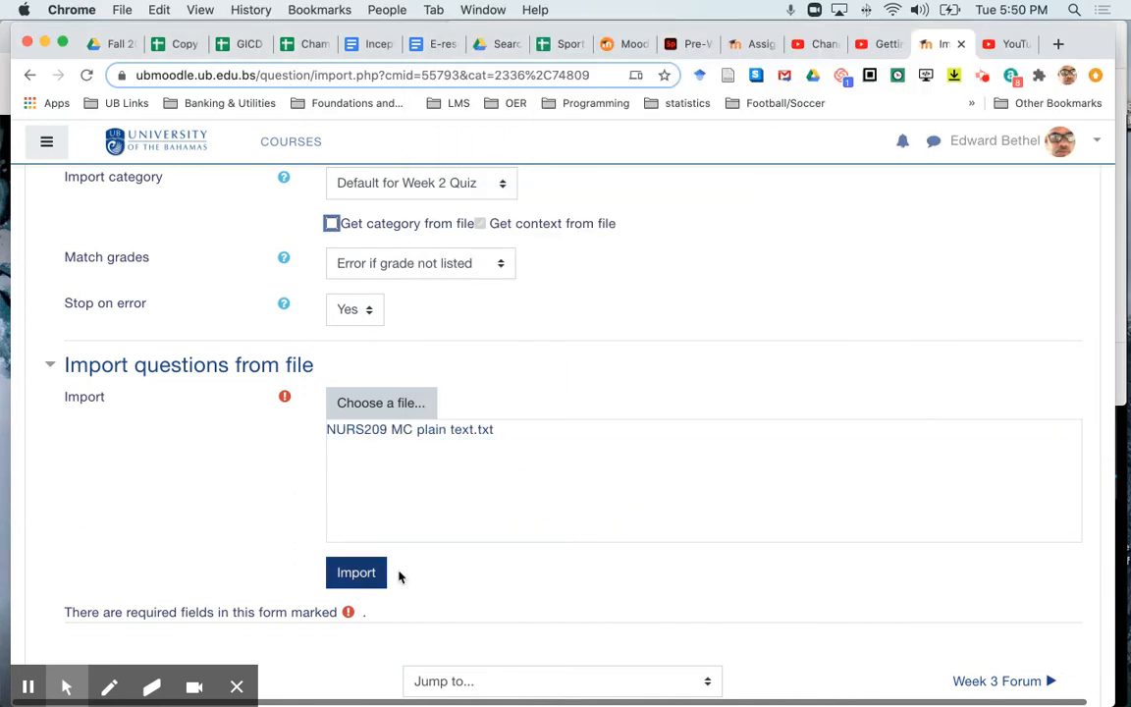
{"action": "scroll", "coordinate": [427, 572], "scroll_direction": "down", "scroll_amount": 1}
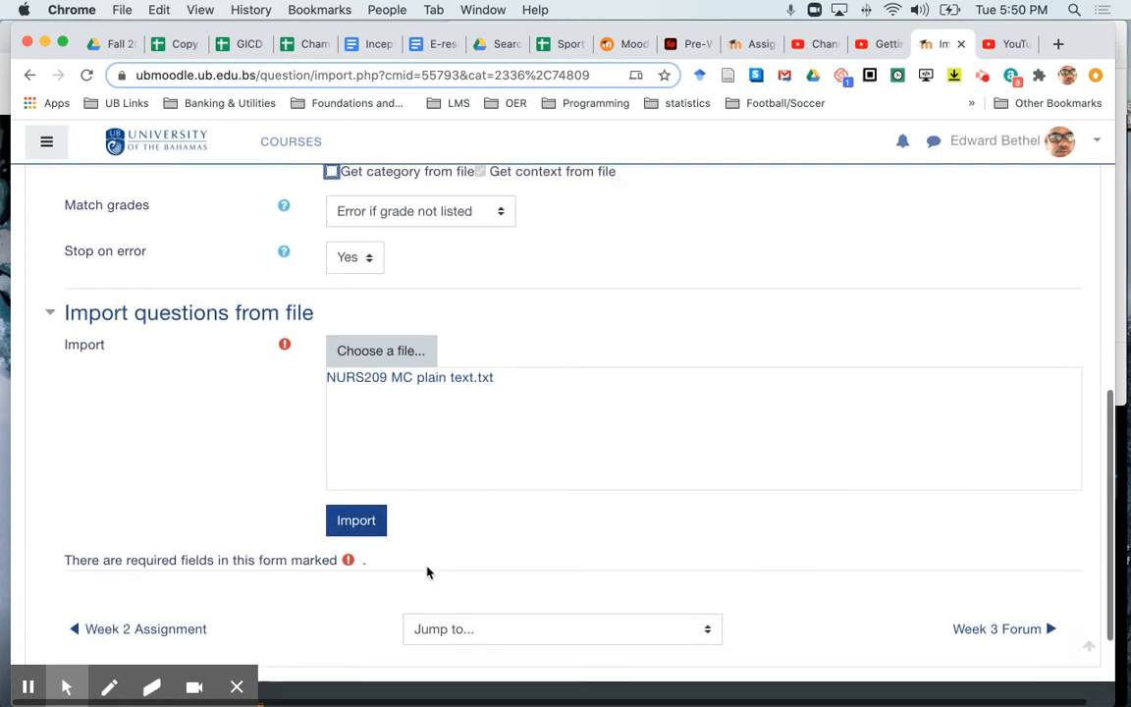
{"action": "left_click", "coordinate": [365, 517]}
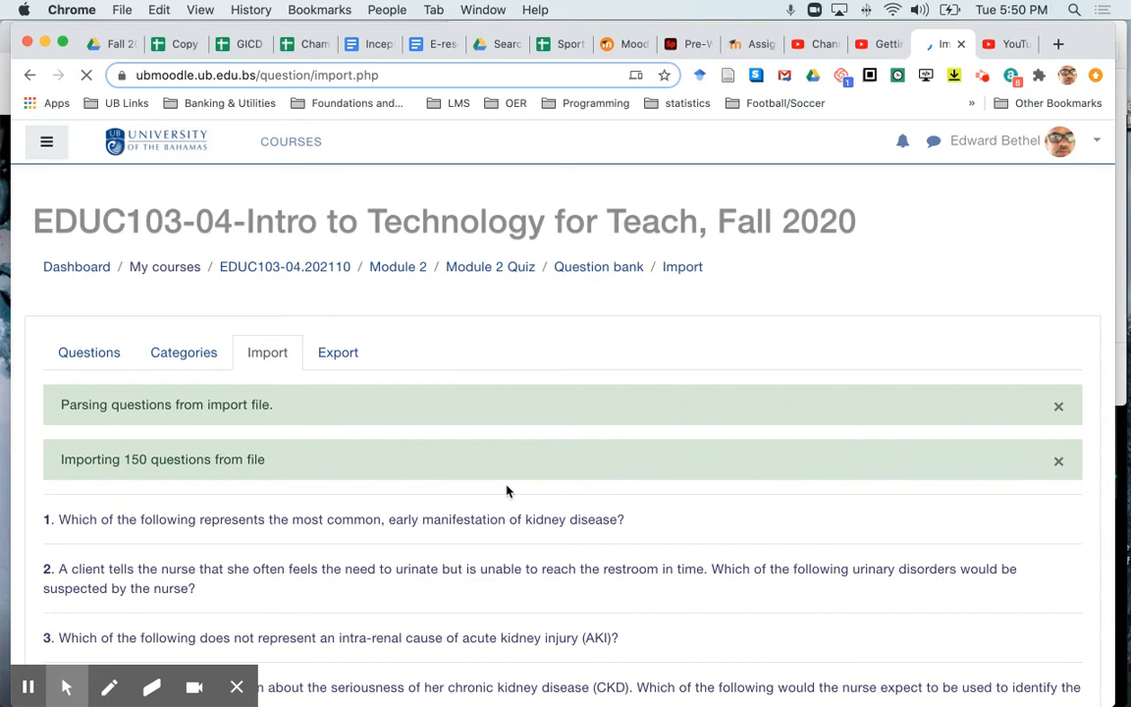
- Examine the list of imported questions through to the last one, checking for entries without question text
{"action": "scroll", "coordinate": [507, 490], "scroll_direction": "down", "scroll_amount": 2}
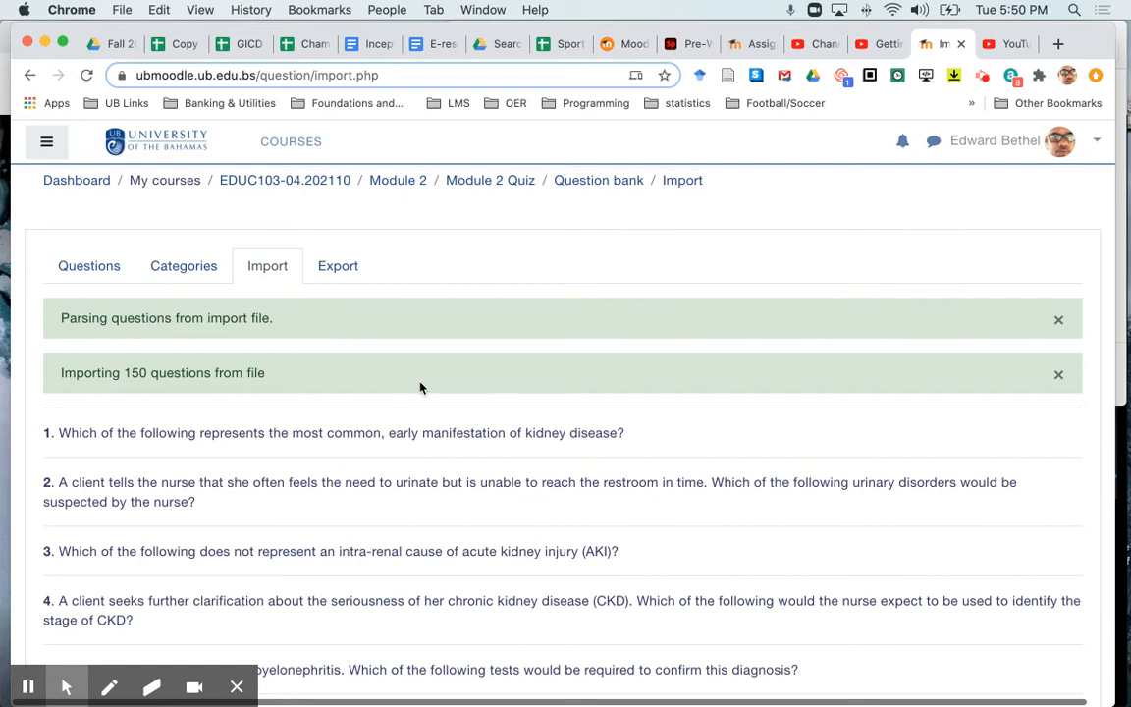
{"action": "scroll", "coordinate": [420, 385], "scroll_direction": "down", "scroll_amount": 10}
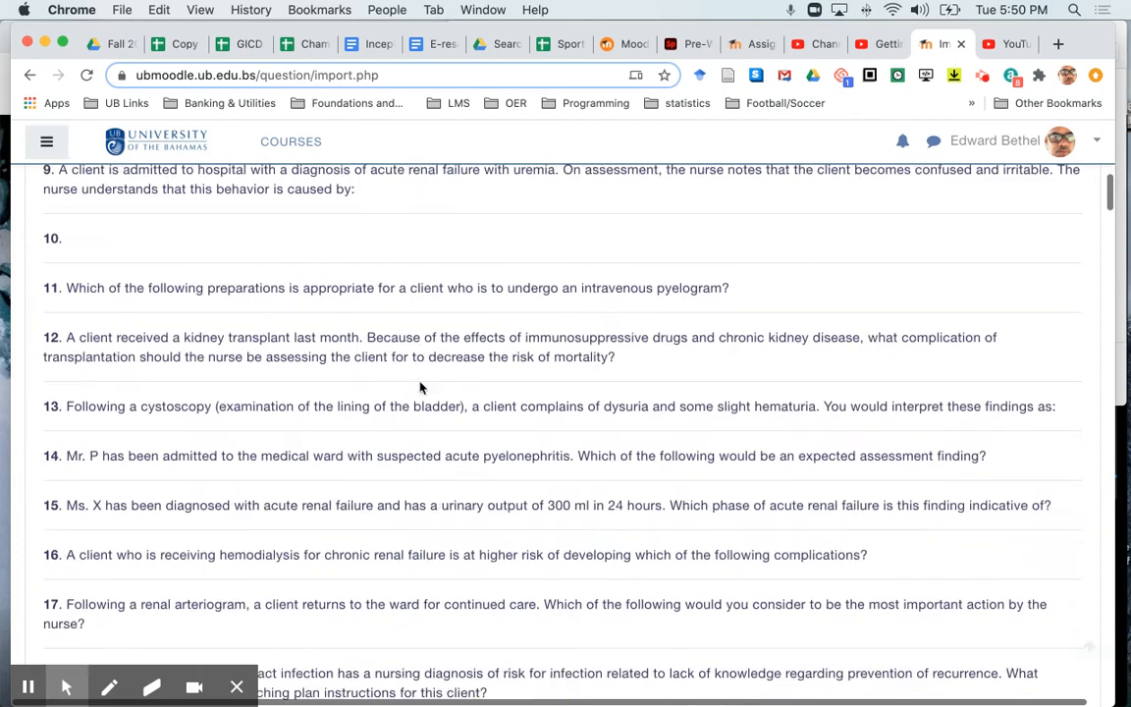
{"action": "scroll", "coordinate": [420, 383], "scroll_direction": "down", "scroll_amount": 7}
{"action": "scroll", "coordinate": [419, 383], "scroll_direction": "up", "scroll_amount": 3}
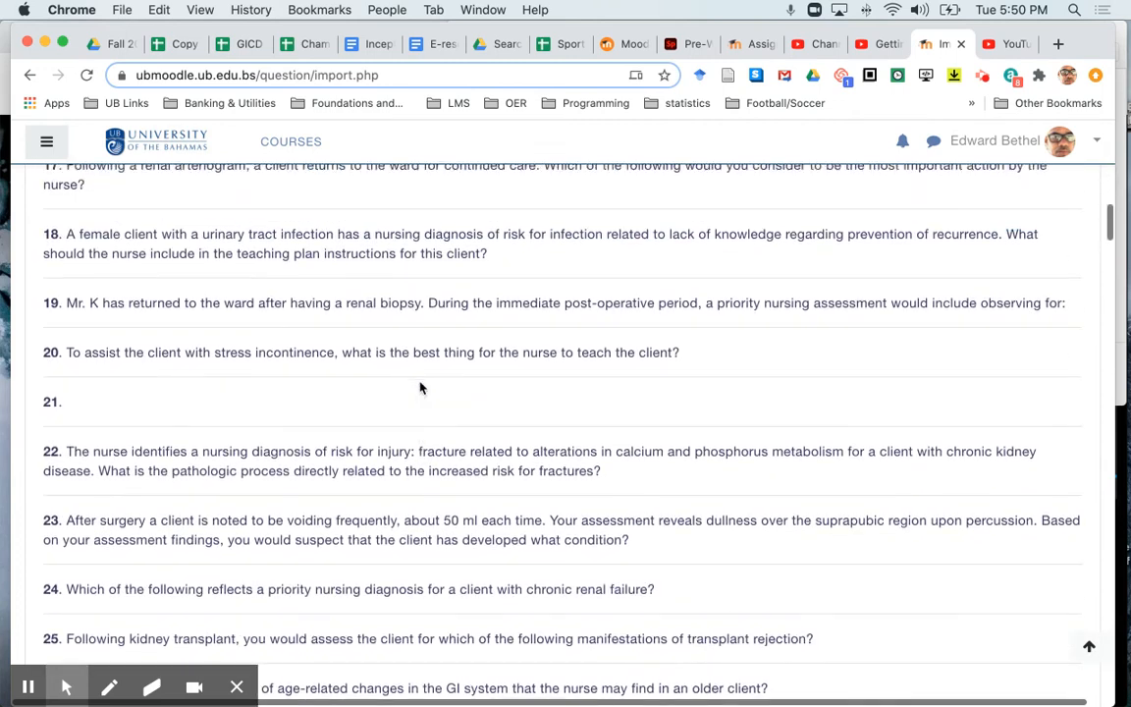
{"action": "scroll", "coordinate": [419, 386], "scroll_direction": "up", "scroll_amount": 7}
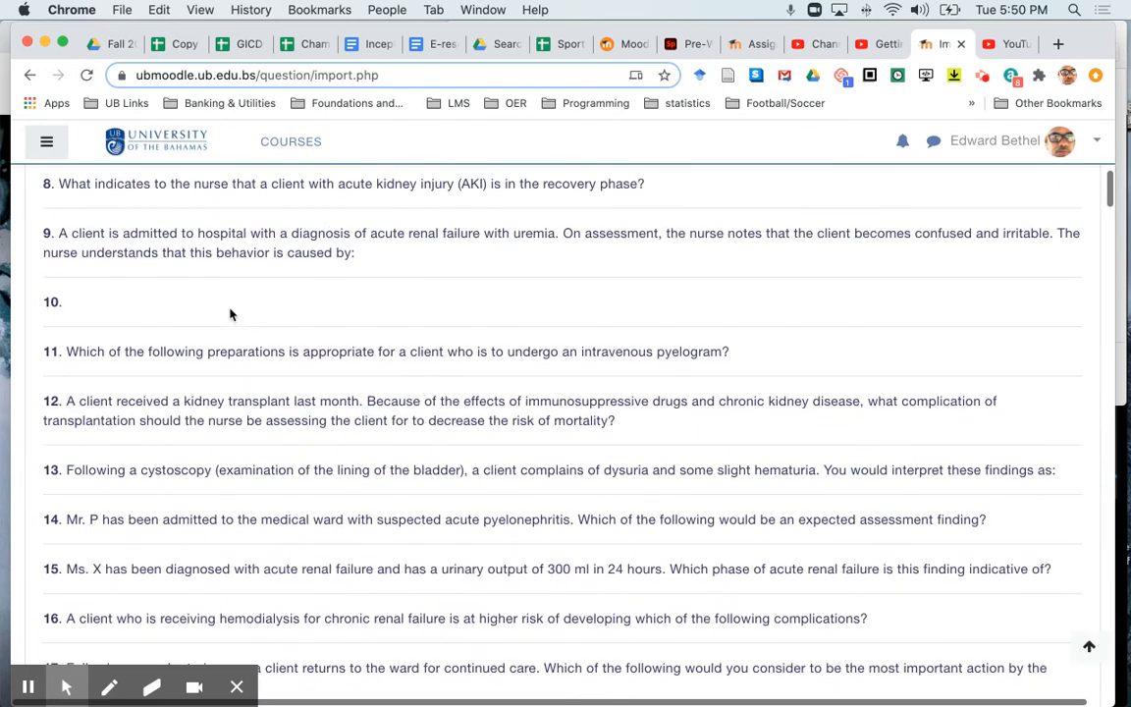
{"action": "scroll", "coordinate": [289, 304], "scroll_direction": "down", "scroll_amount": 10}
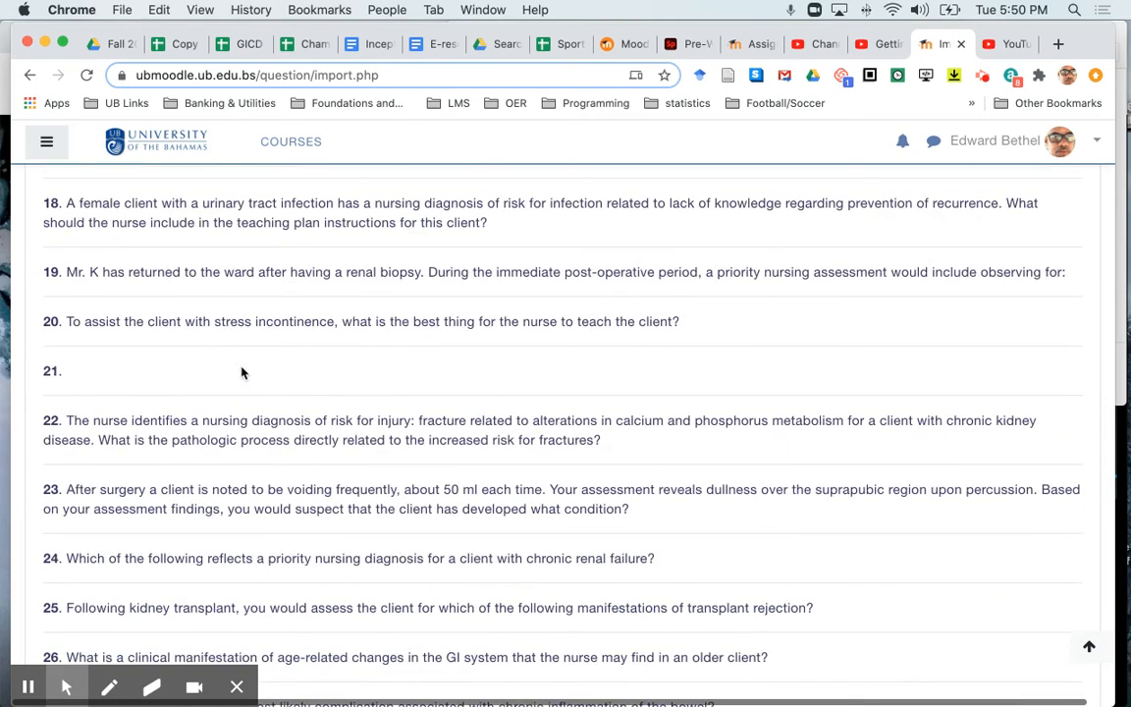
{"action": "scroll", "coordinate": [242, 373], "scroll_direction": "down", "scroll_amount": 9}
{"action": "scroll", "coordinate": [235, 287], "scroll_direction": "down", "scroll_amount": 20}
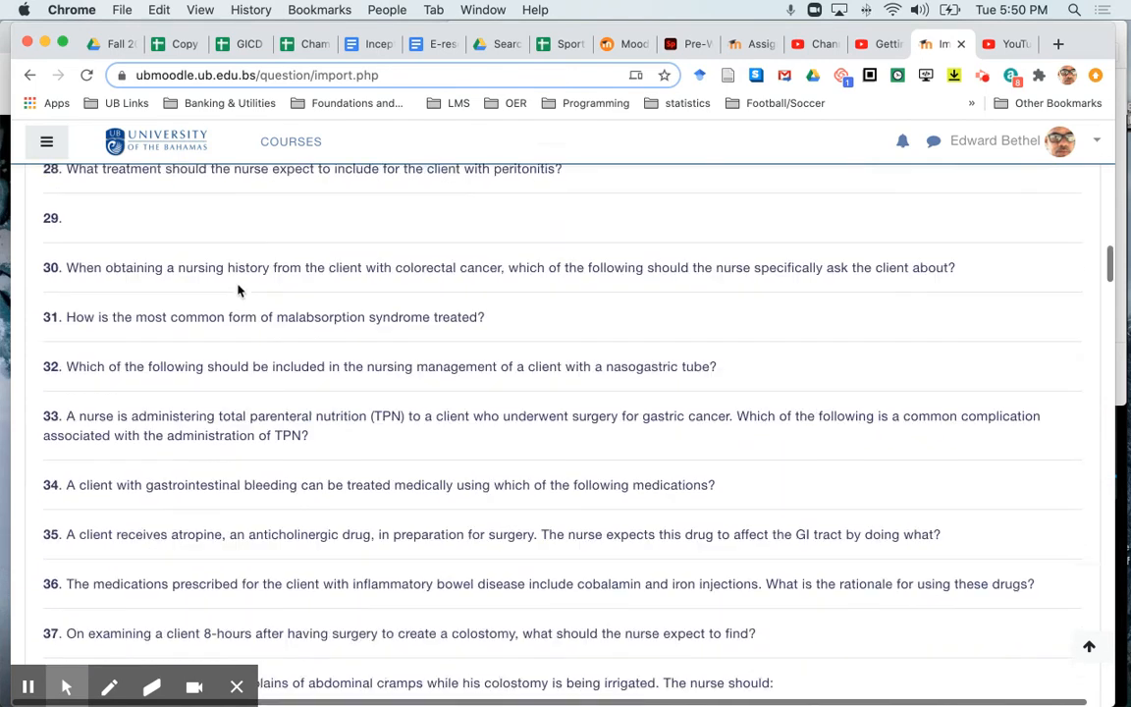
{"action": "scroll", "coordinate": [238, 285], "scroll_direction": "down", "scroll_amount": 20}
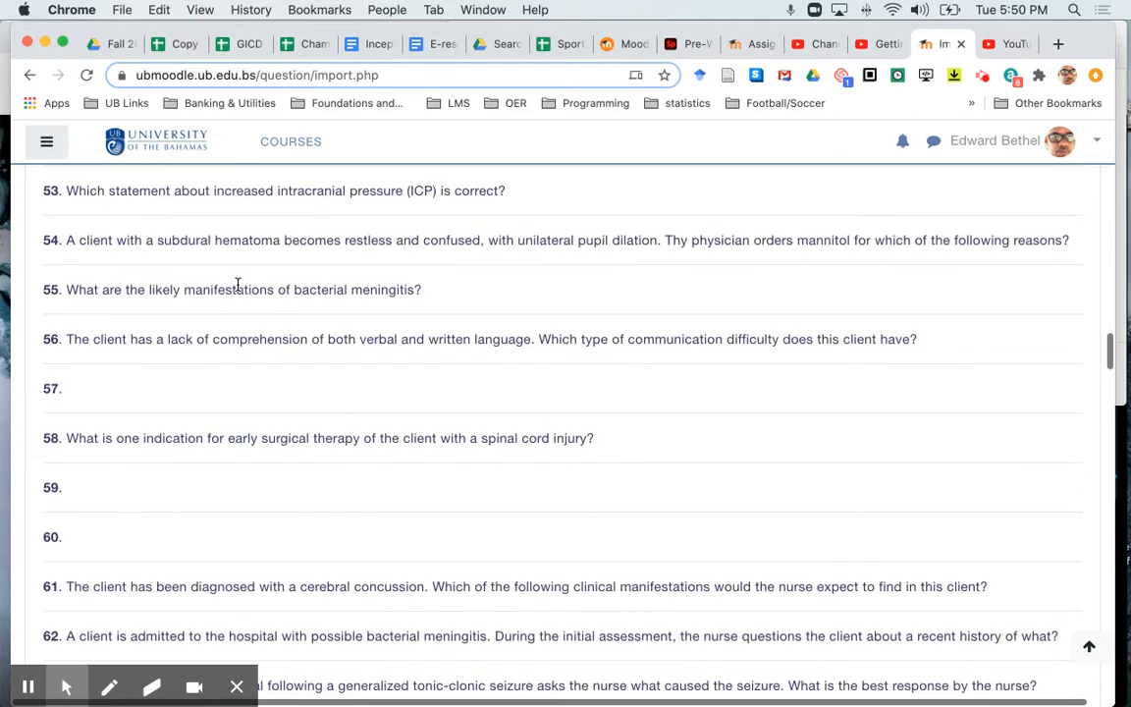
{"action": "scroll", "coordinate": [238, 285], "scroll_direction": "down", "scroll_amount": 20}
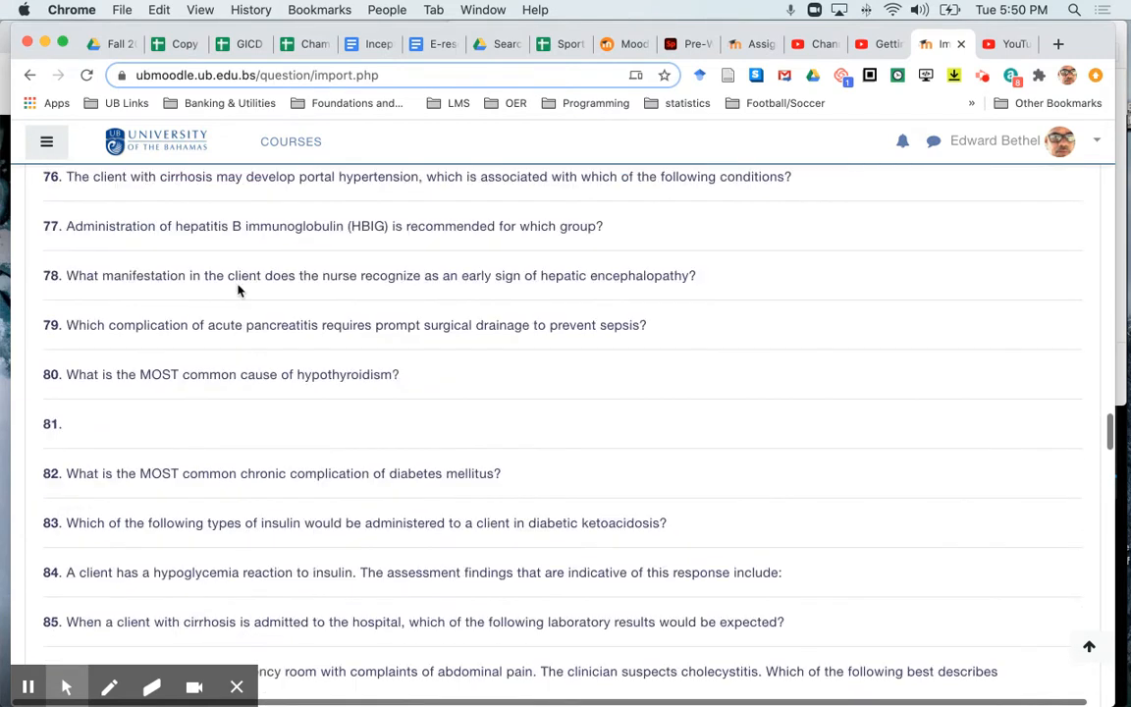
{"action": "scroll", "coordinate": [238, 285], "scroll_direction": "down", "scroll_amount": 20}
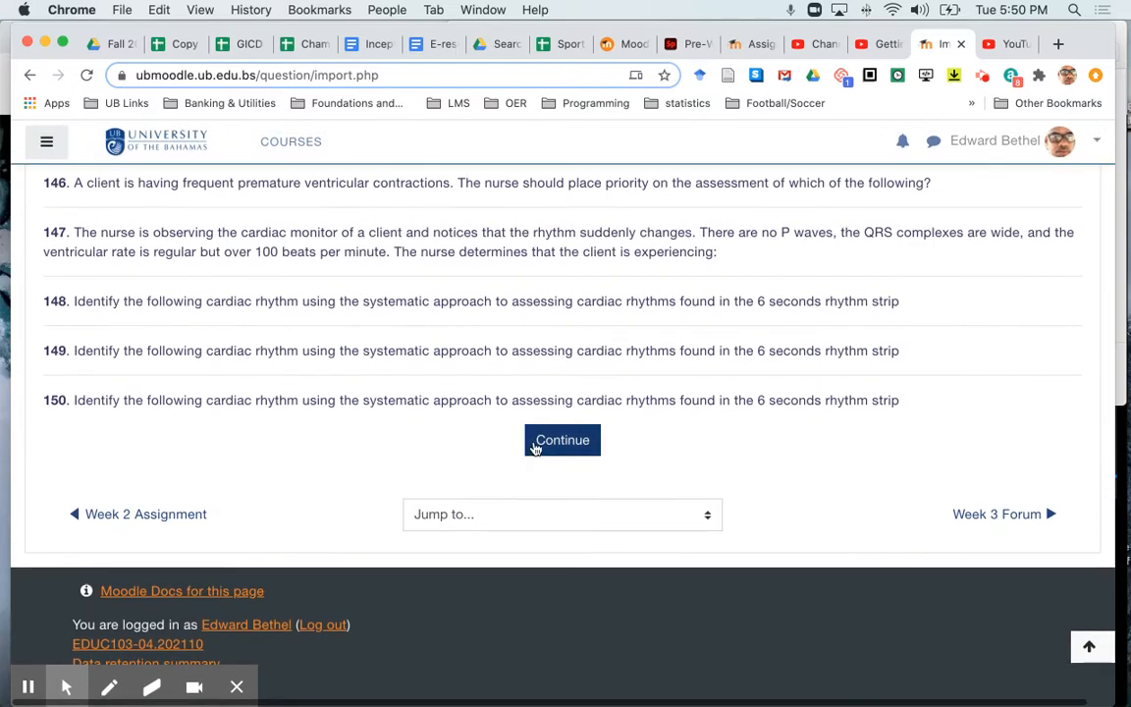
- Continue to the question bank and review the imported questions in the "Default for Week 2 Quiz" category
{"action": "left_click", "coordinate": [545, 440]}
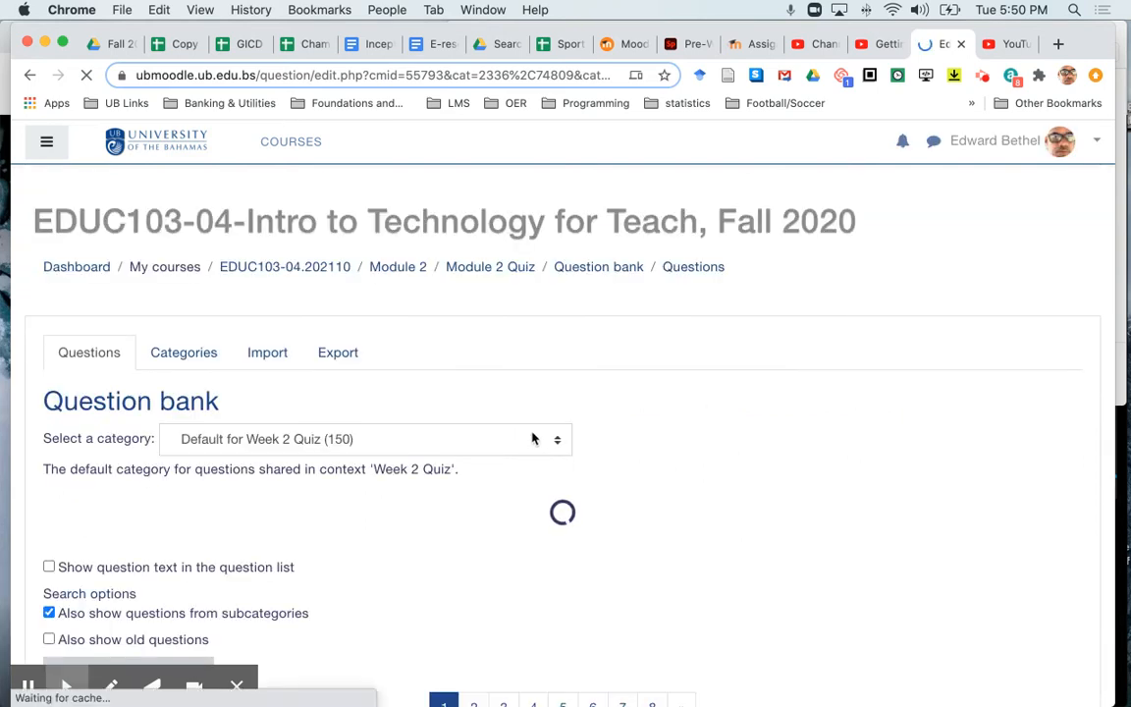
{"action": "scroll", "coordinate": [493, 442], "scroll_direction": "down", "scroll_amount": 10}
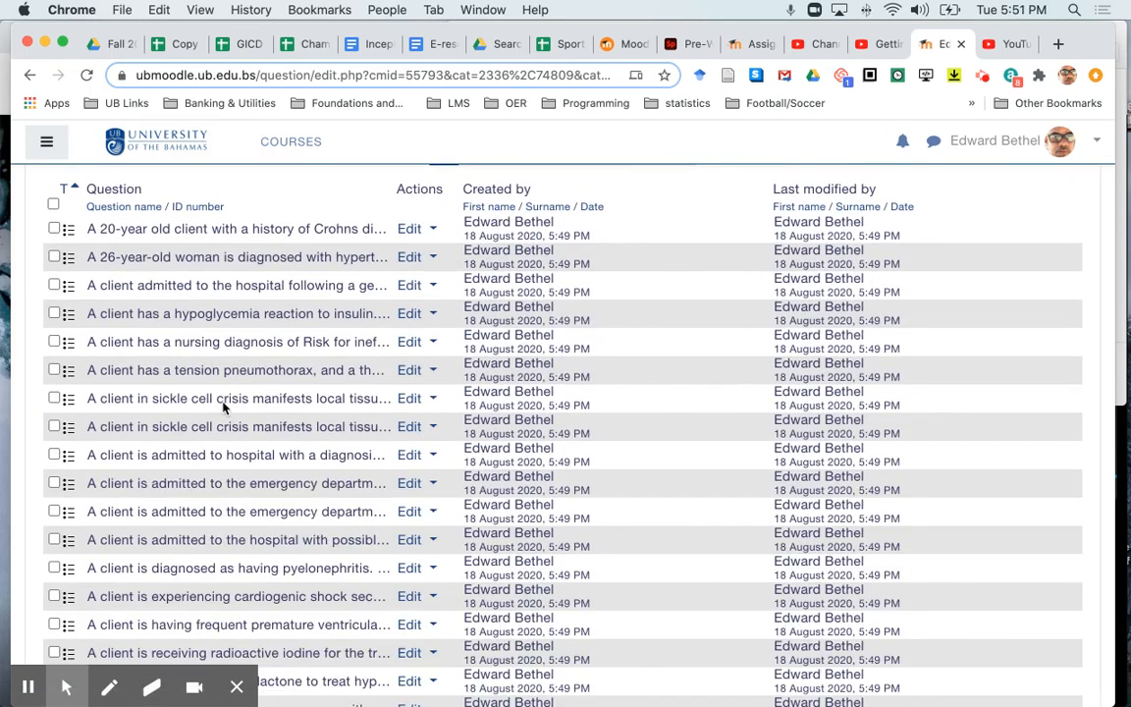
{"action": "scroll", "coordinate": [223, 407], "scroll_direction": "up", "scroll_amount": 3}
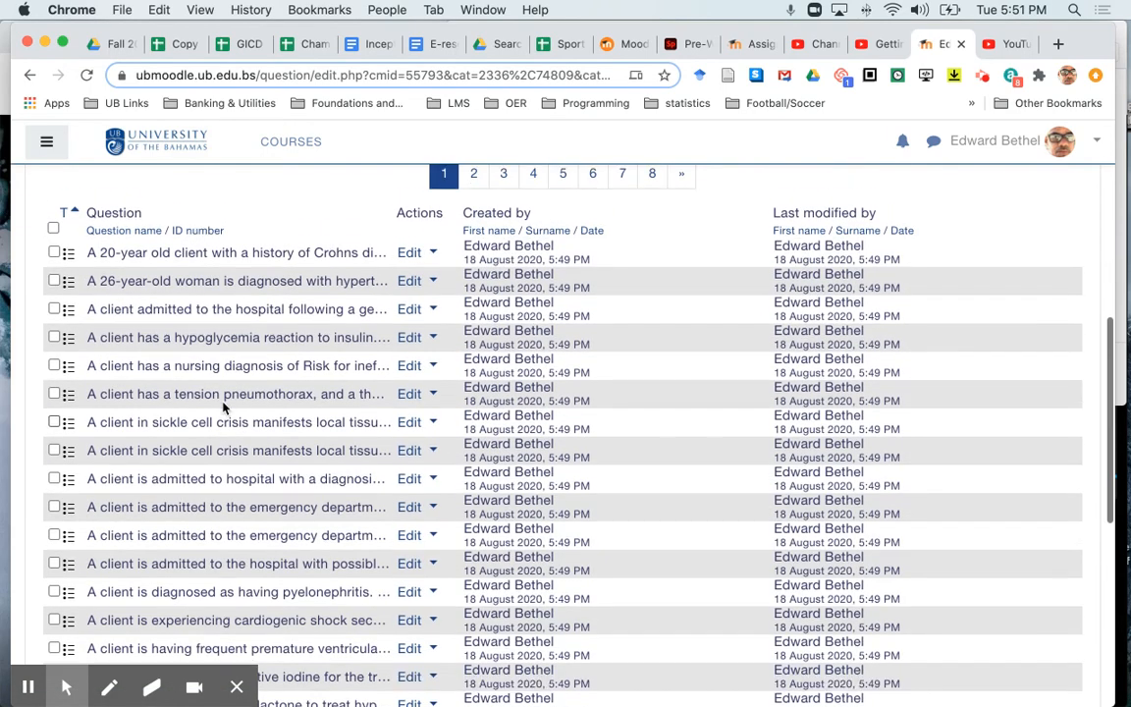
{"action": "scroll", "coordinate": [223, 407], "scroll_direction": "down", "scroll_amount": 5}
{"action": "scroll", "coordinate": [223, 407], "scroll_direction": "down", "scroll_amount": 3}
{"action": "scroll", "coordinate": [223, 407], "scroll_direction": "up", "scroll_amount": 10}
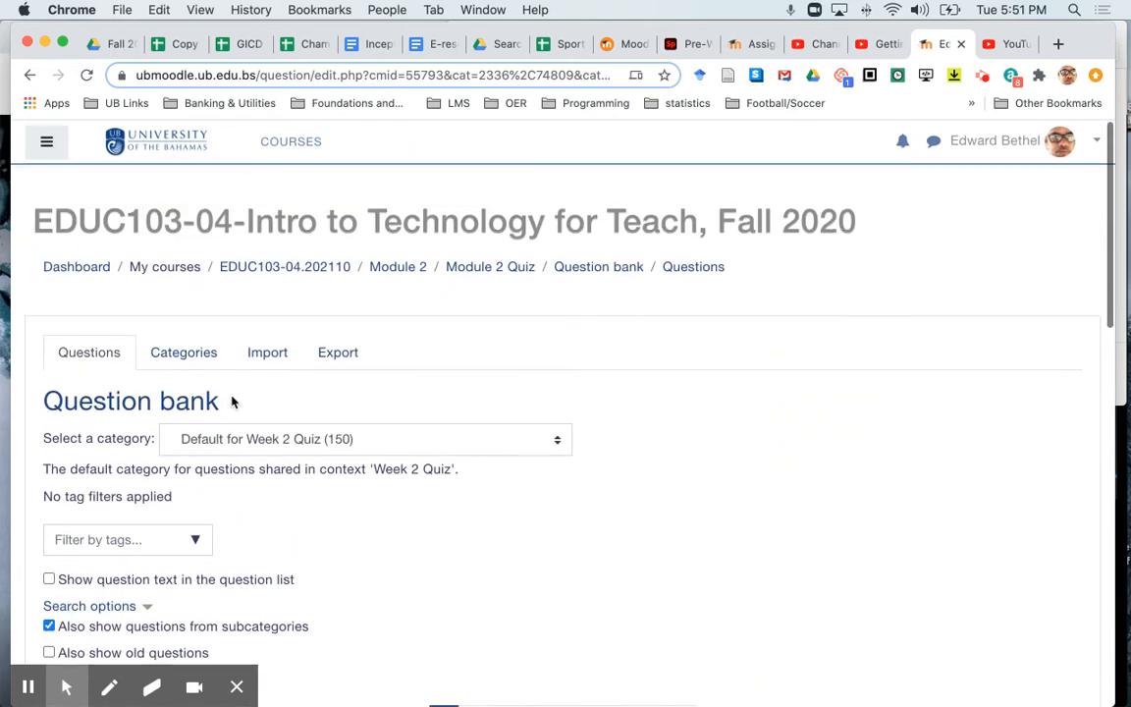
- Open the Module 2 Quiz for editing, with its maximum grade set to 30 and question shuffling turned on
{"action": "left_click", "coordinate": [499, 273]}
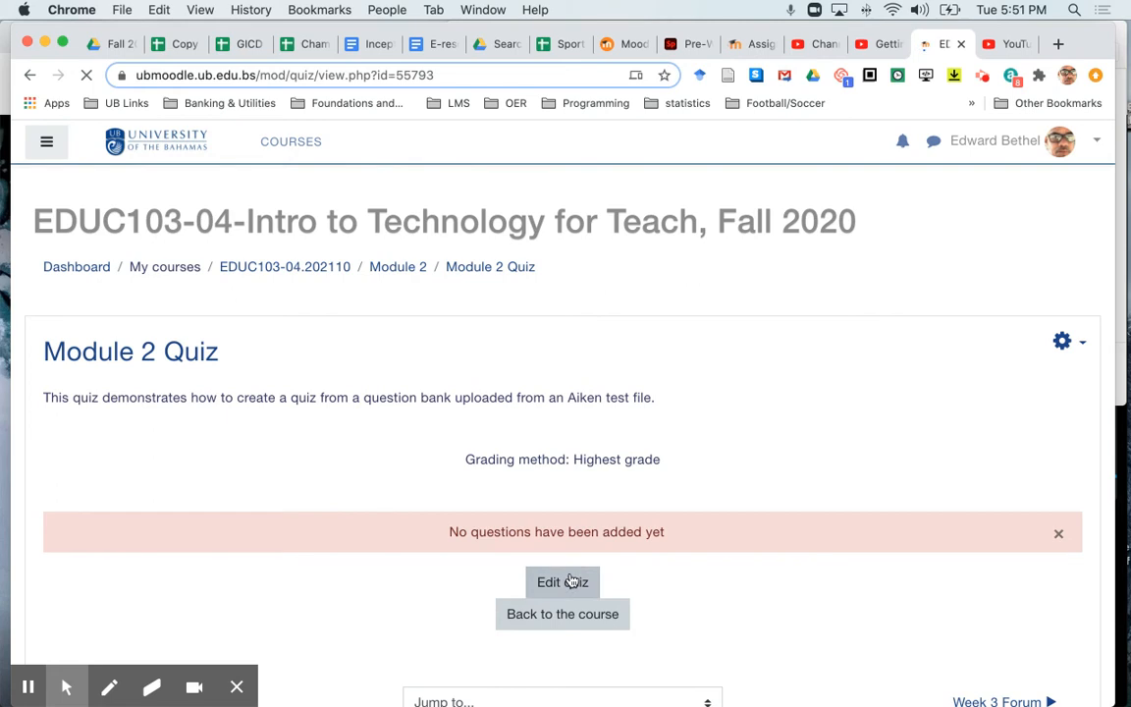
{"action": "left_click", "coordinate": [572, 581]}
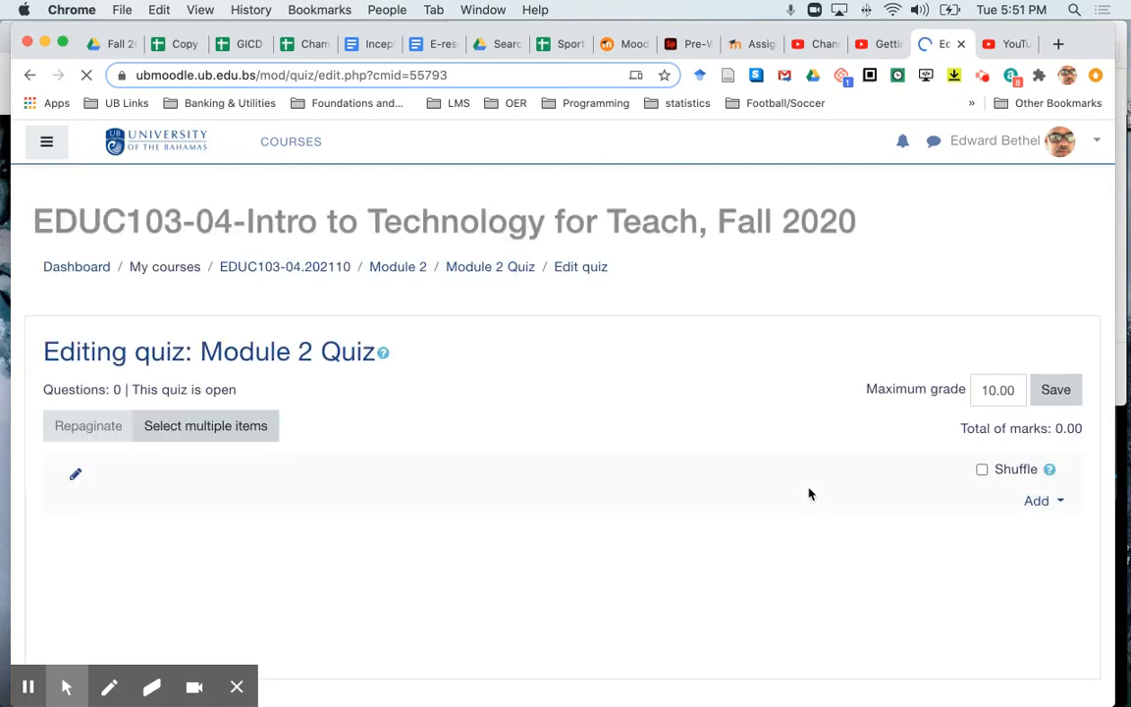
{"action": "left_click", "coordinate": [994, 390]}
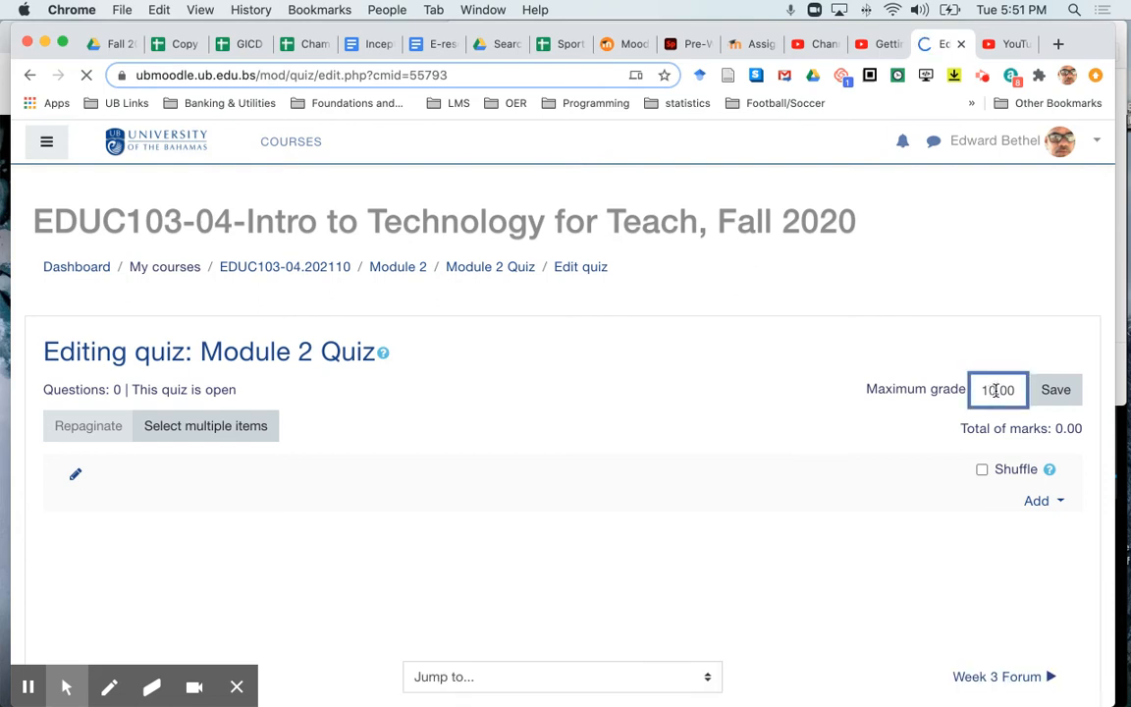
{"action": "left_click", "coordinate": [995, 390]}
{"action": "left_click_drag", "start_coordinate": [994, 390], "coordinate": [972, 413]}
{"action": "type", "text": "30"}
{"action": "left_click", "coordinate": [981, 470]}
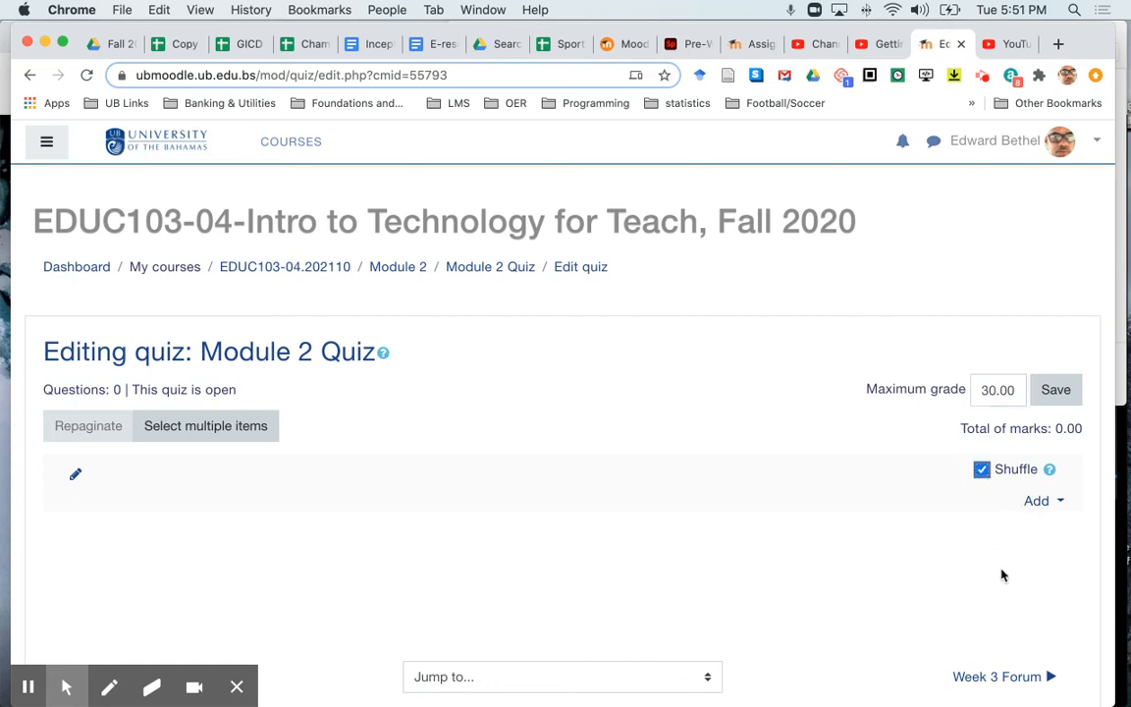
- Start adding questions to the quiz from the question bank, listing those in the category "Default for Week 2 Quiz"
{"action": "left_click", "coordinate": [1037, 503]}
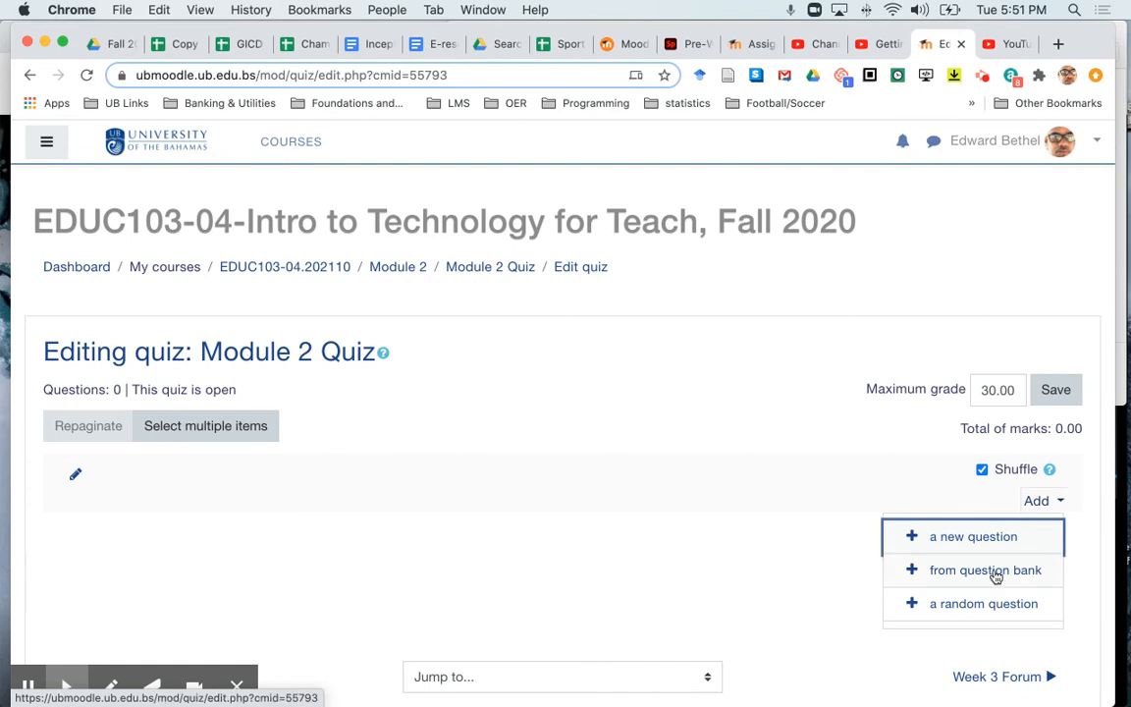
{"action": "left_click", "coordinate": [996, 574]}
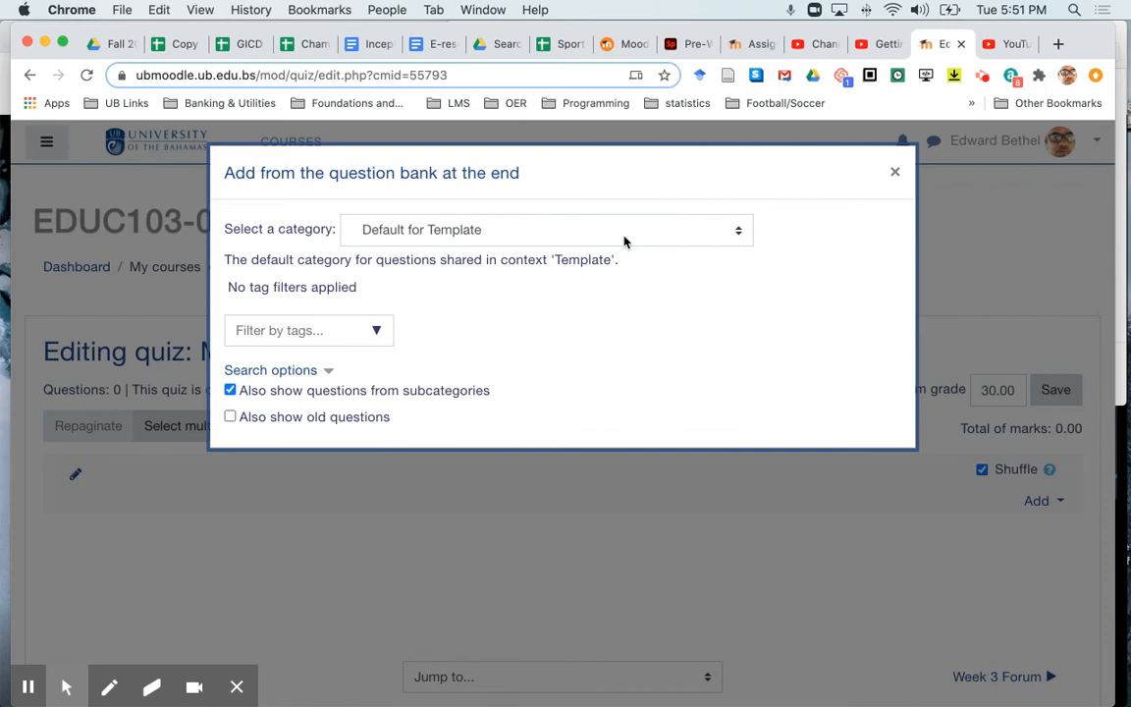
{"action": "left_click", "coordinate": [624, 241]}
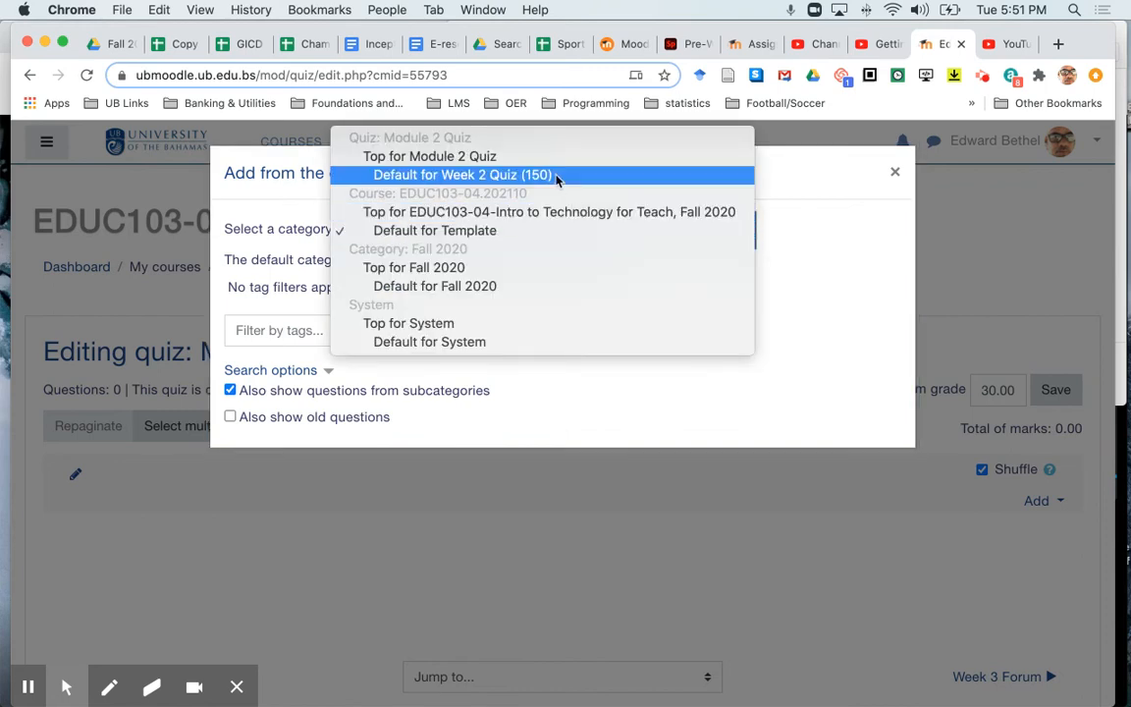
{"action": "left_click", "coordinate": [504, 176]}
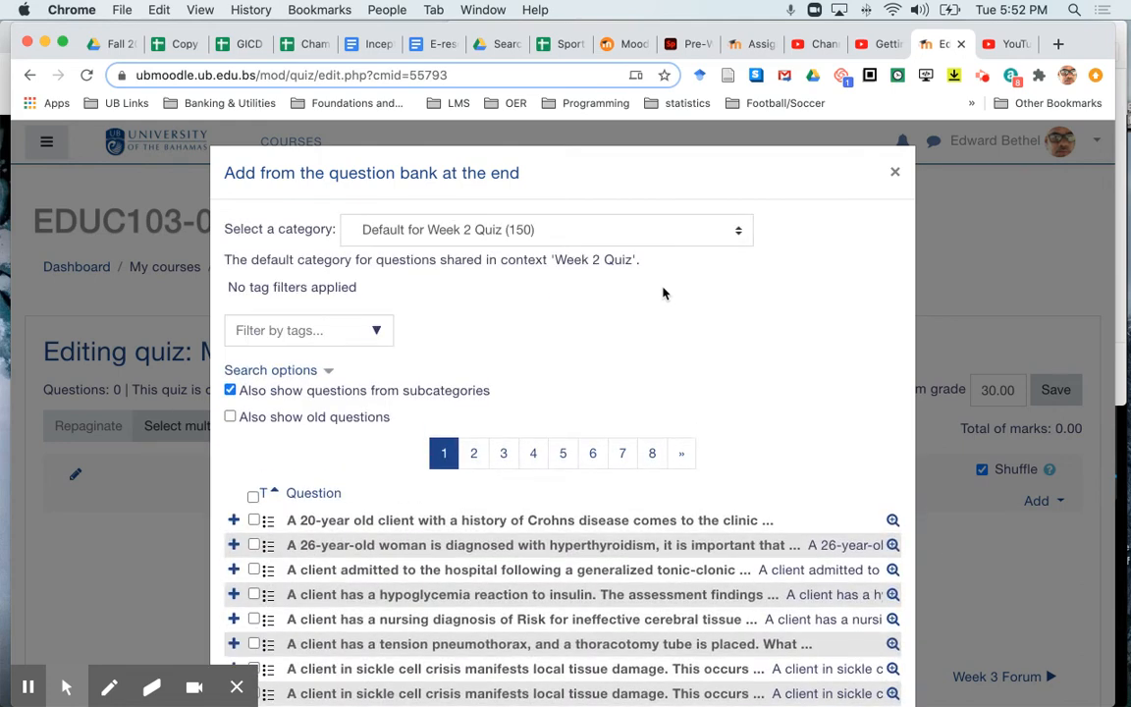
{"action": "scroll", "coordinate": [685, 349], "scroll_direction": "down", "scroll_amount": 10}
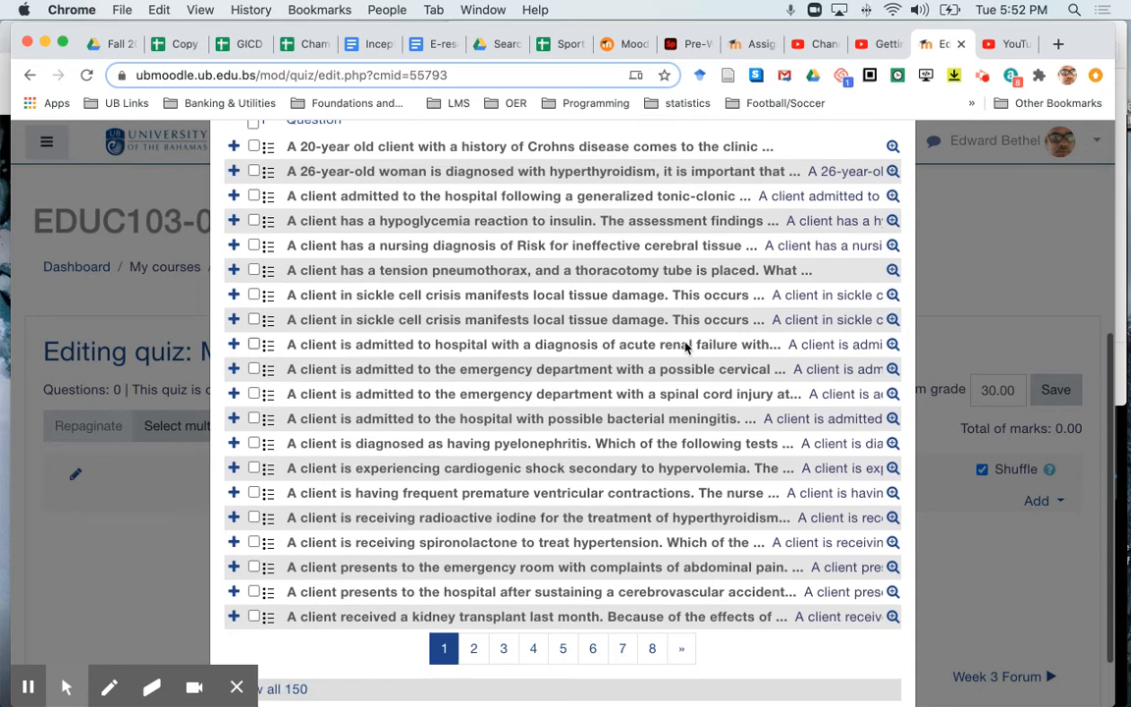
{"action": "scroll", "coordinate": [685, 349], "scroll_direction": "up", "scroll_amount": 3}
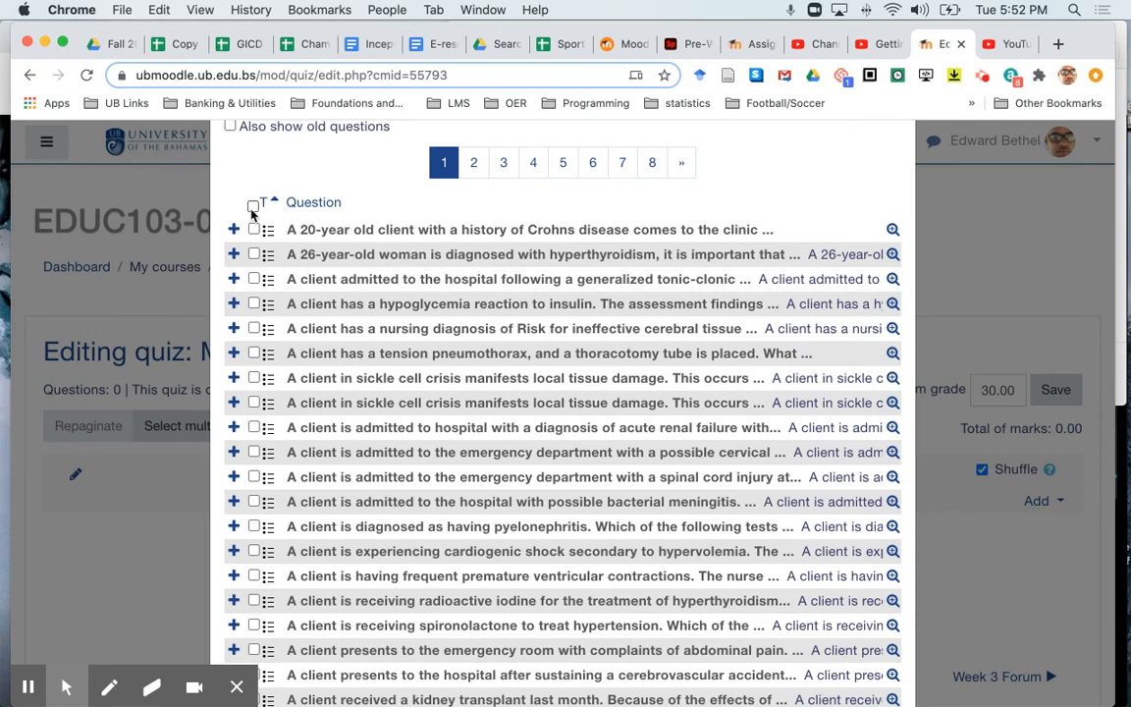
- Select all 20 questions on the first page of the question bank list and add them to the quiz
{"action": "left_click", "coordinate": [252, 206]}
{"action": "scroll", "coordinate": [459, 336], "scroll_direction": "down", "scroll_amount": 4}
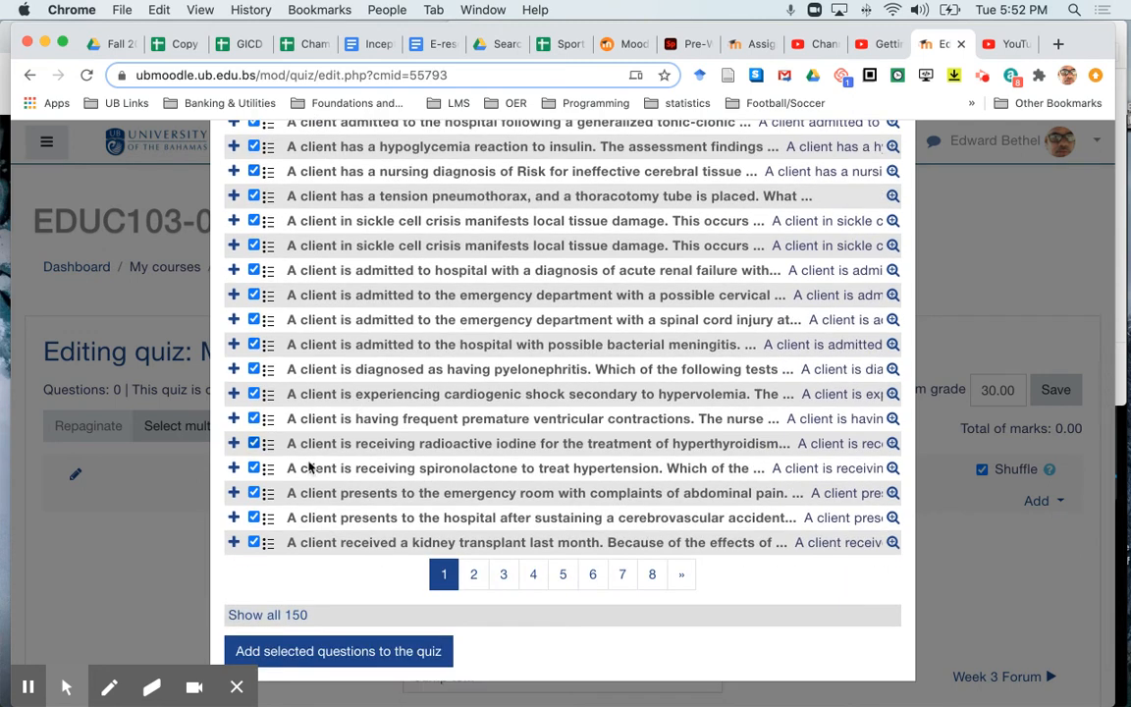
{"action": "scroll", "coordinate": [309, 535], "scroll_direction": "up", "scroll_amount": 3}
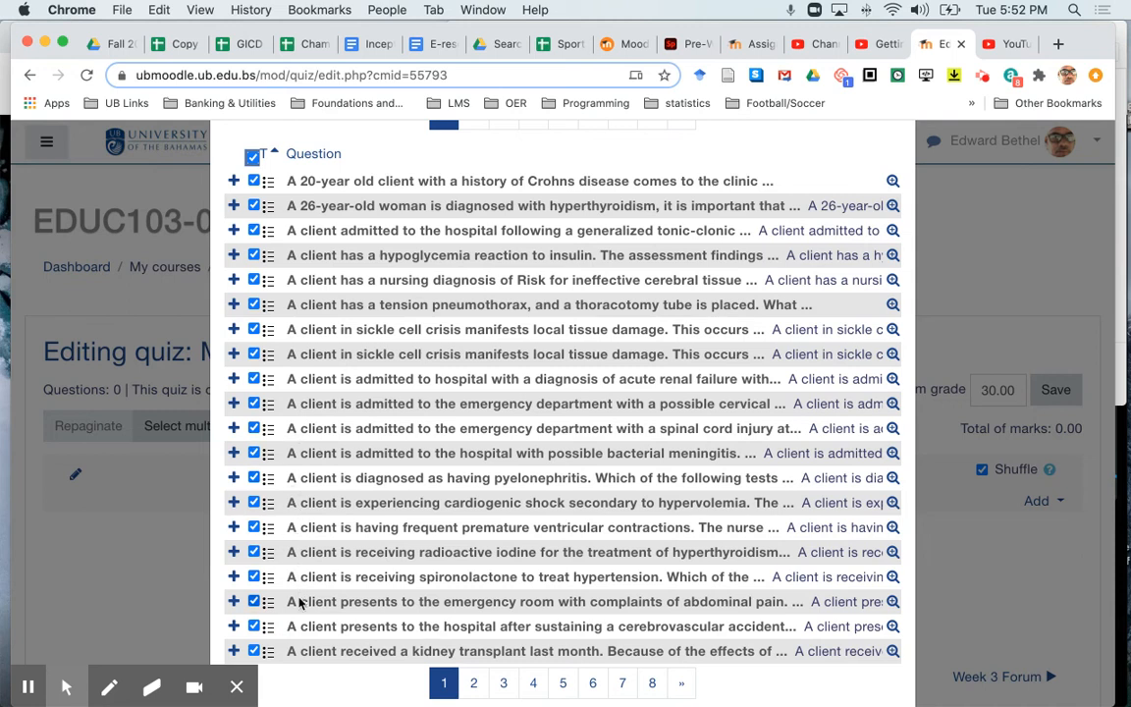
{"action": "scroll", "coordinate": [402, 584], "scroll_direction": "down", "scroll_amount": 3}
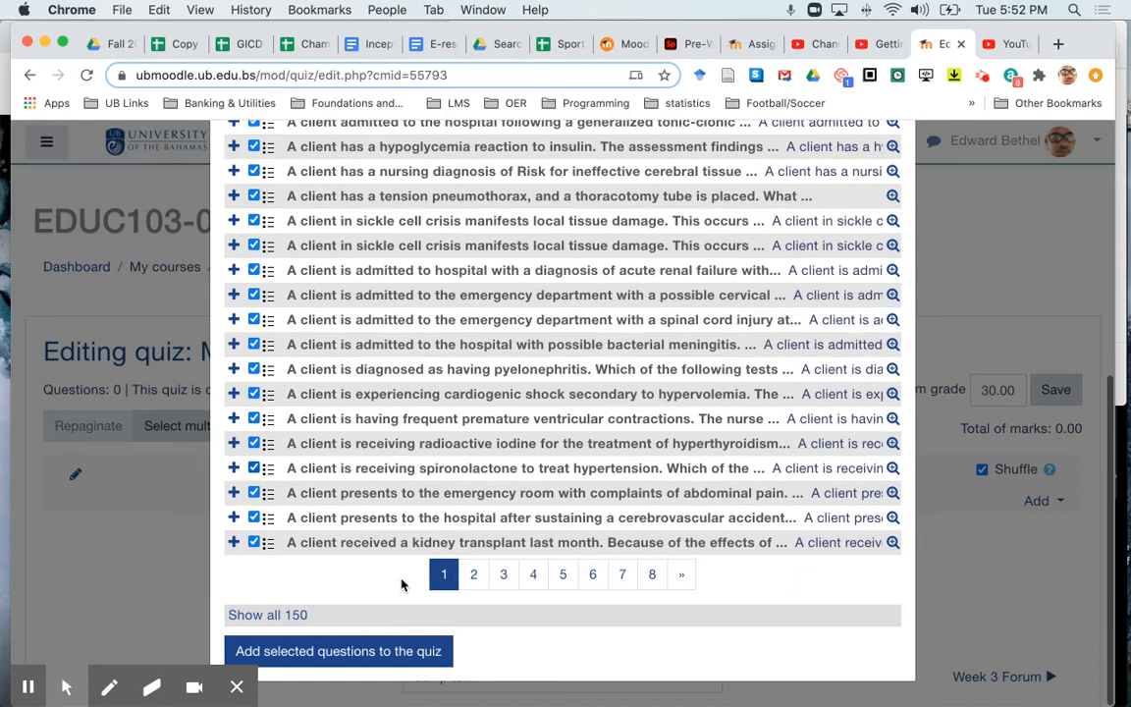
{"action": "left_click", "coordinate": [368, 661]}
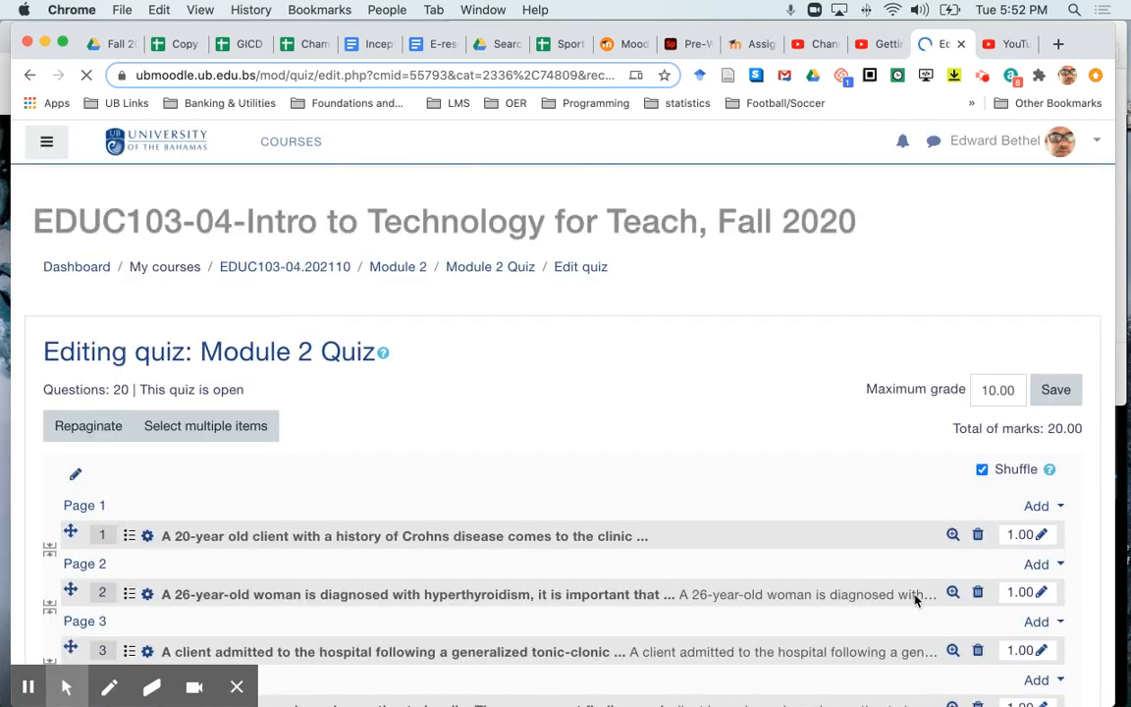
- Start adding more question bank questions at the end of the quiz and display page 5 of the question list
{"action": "scroll", "coordinate": [915, 601], "scroll_direction": "down", "scroll_amount": 8}
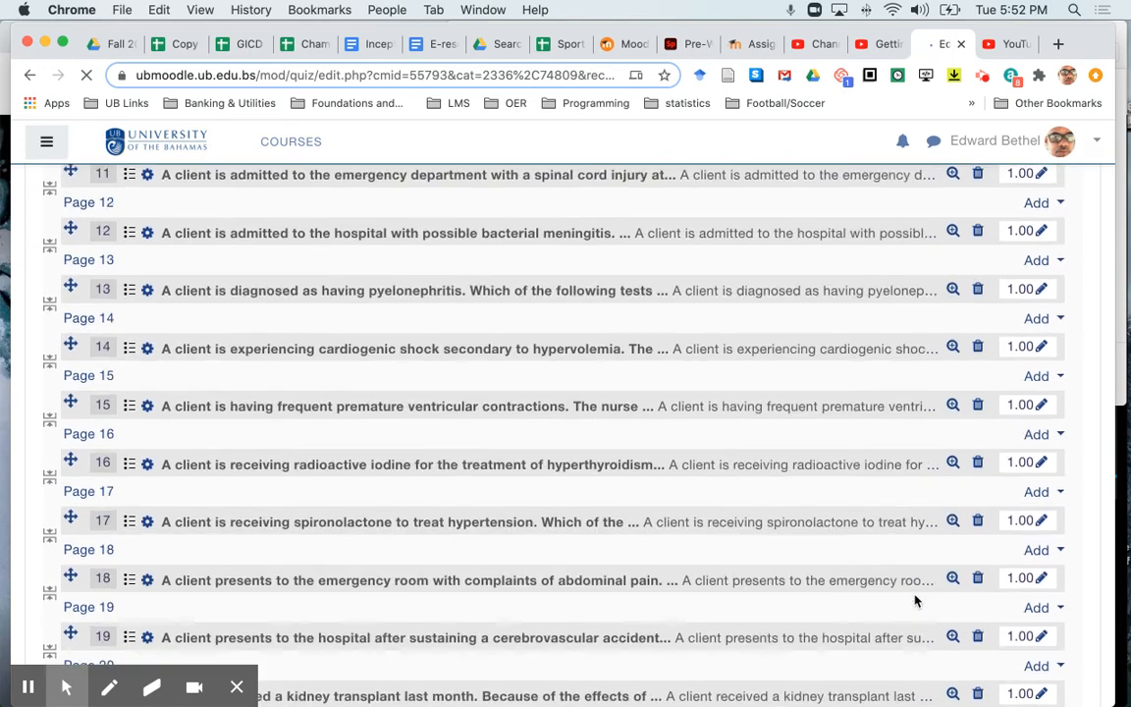
{"action": "scroll", "coordinate": [915, 601], "scroll_direction": "down", "scroll_amount": 10}
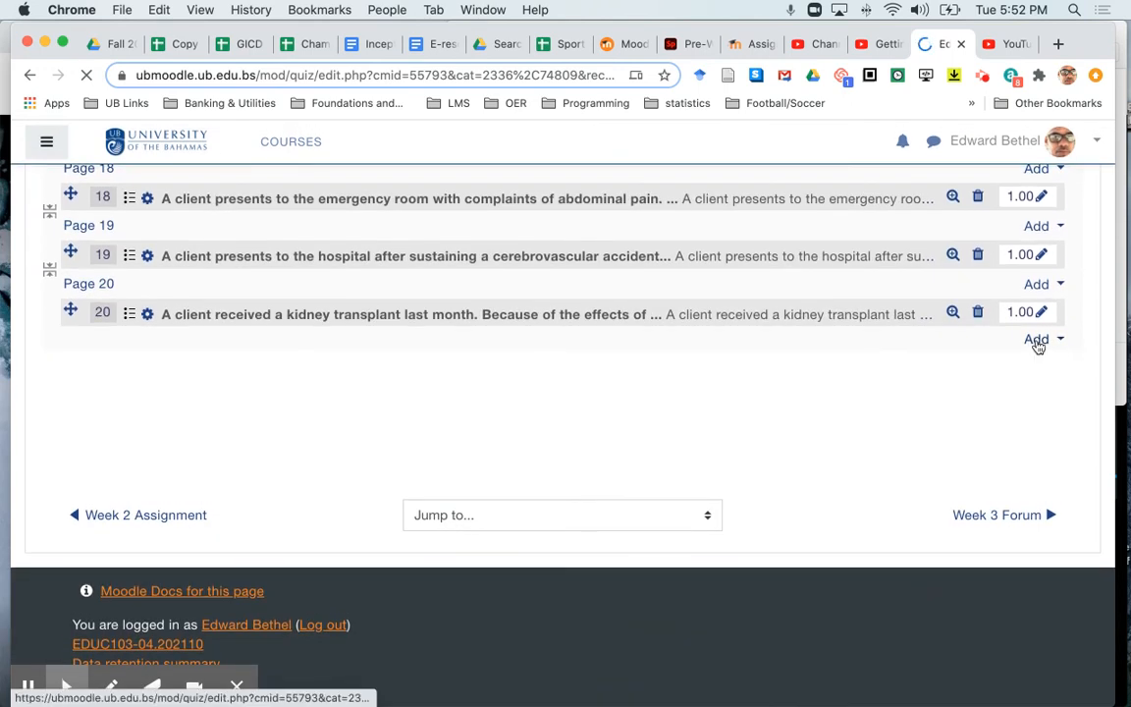
{"action": "left_click", "coordinate": [1038, 340]}
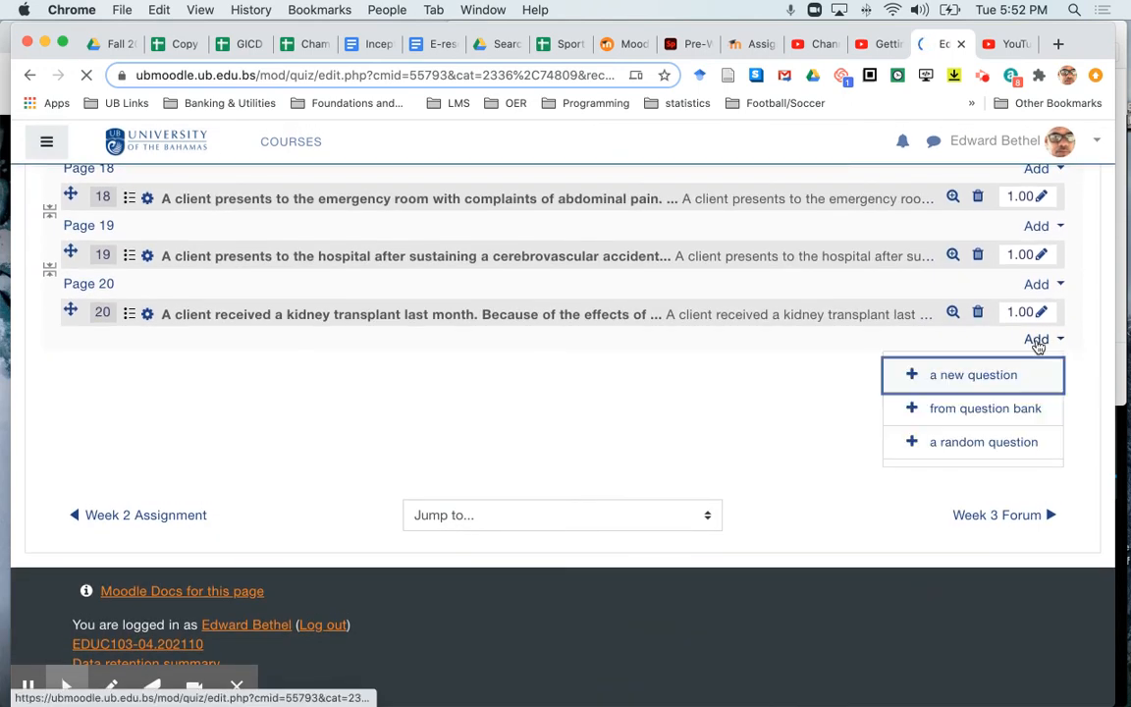
{"action": "left_click", "coordinate": [982, 408]}
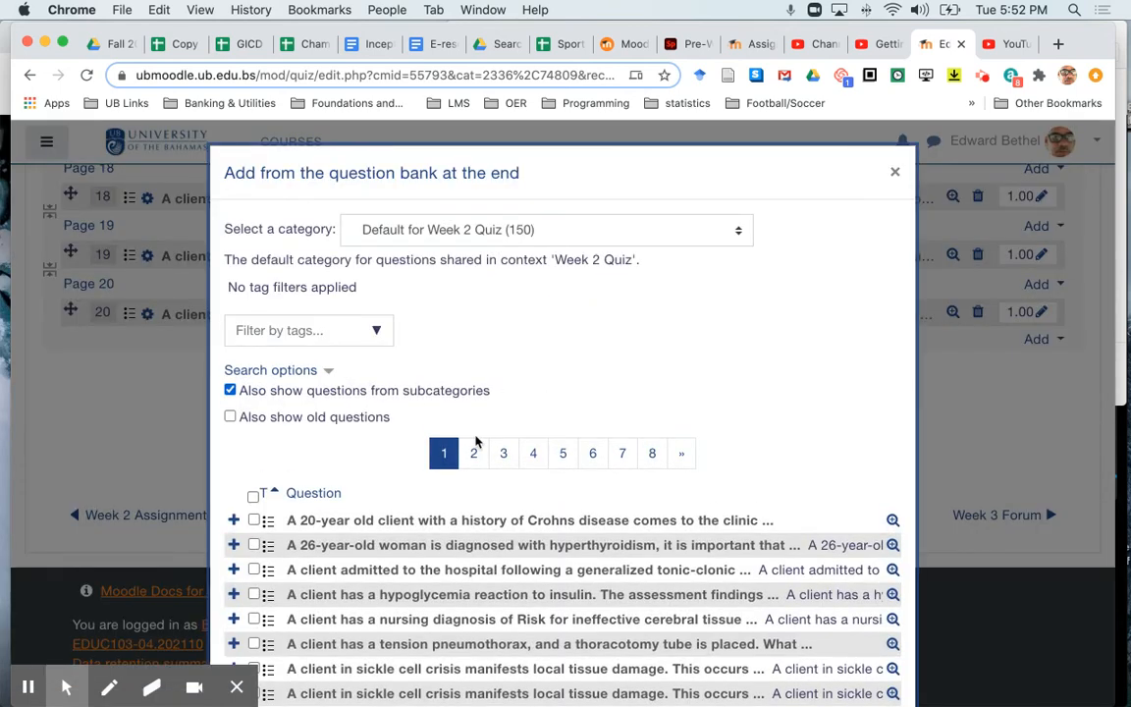
{"action": "left_click", "coordinate": [477, 456]}
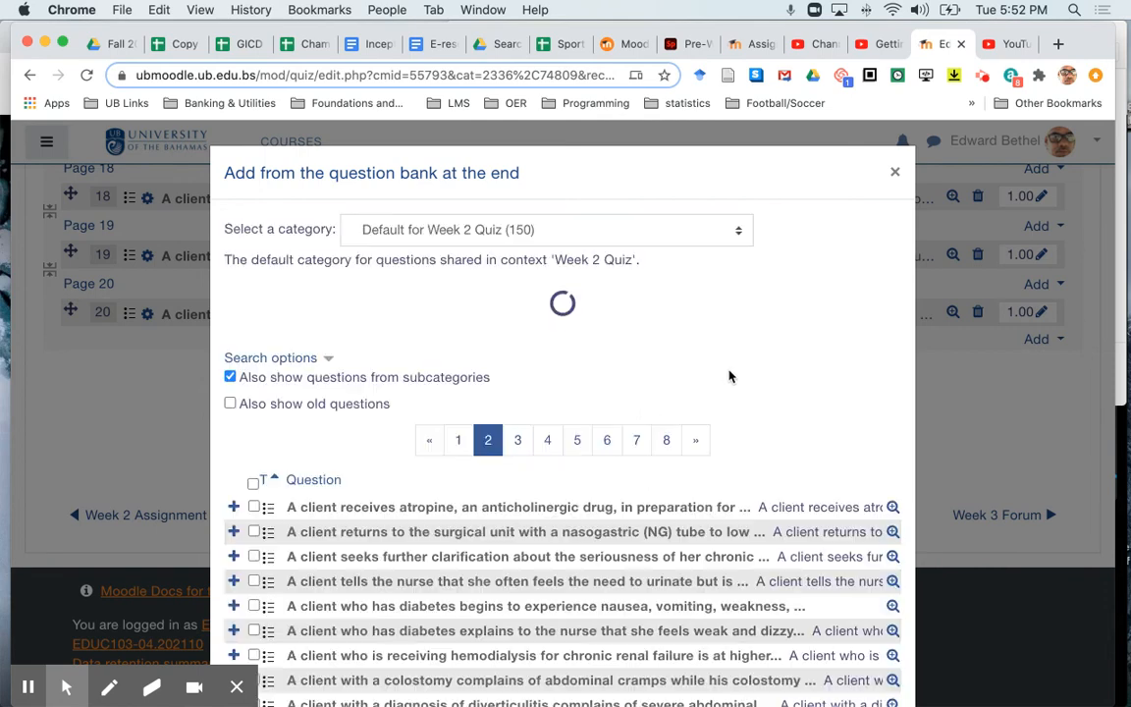
{"action": "scroll", "coordinate": [730, 376], "scroll_direction": "down", "scroll_amount": 3}
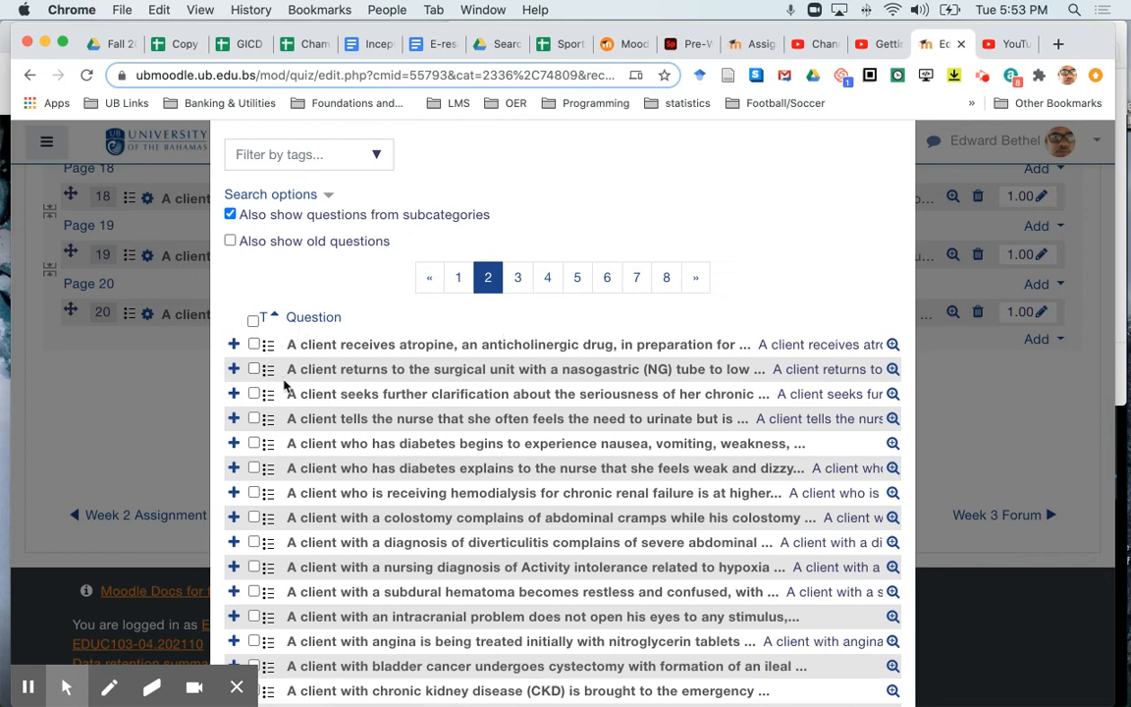
{"action": "left_click", "coordinate": [579, 277]}
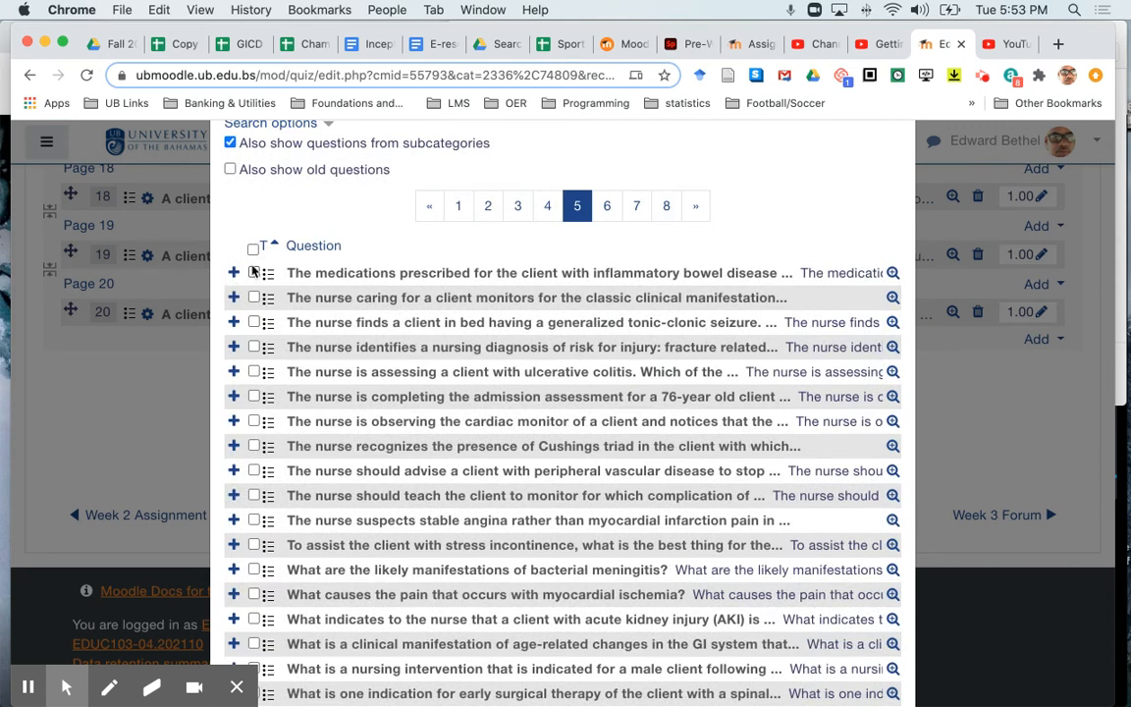
- Select ten individual questions between "The medications prescribed for the client" and "What indicates to the nurse", and add them to the quiz
{"action": "left_click", "coordinate": [254, 273]}
{"action": "left_click", "coordinate": [255, 322]}
{"action": "left_click", "coordinate": [254, 349]}
{"action": "left_click", "coordinate": [254, 372]}
{"action": "left_click", "coordinate": [254, 396]}
{"action": "left_click", "coordinate": [255, 470]}
{"action": "left_click", "coordinate": [254, 495]}
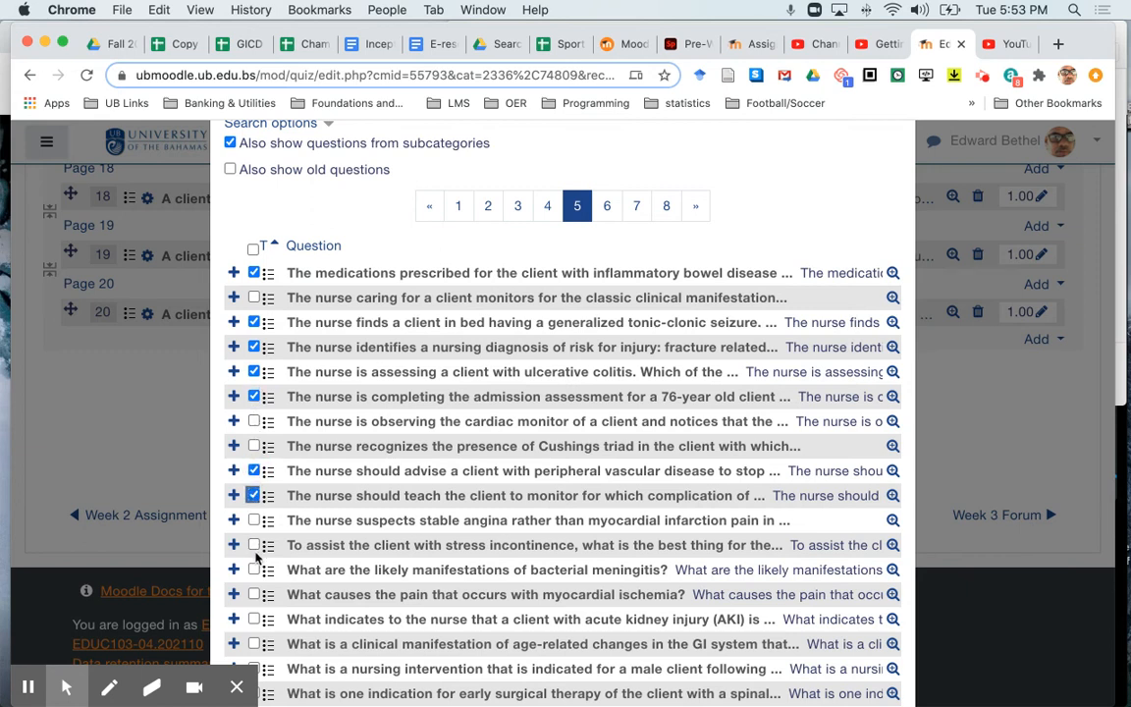
{"action": "left_click", "coordinate": [254, 545]}
{"action": "left_click", "coordinate": [254, 594]}
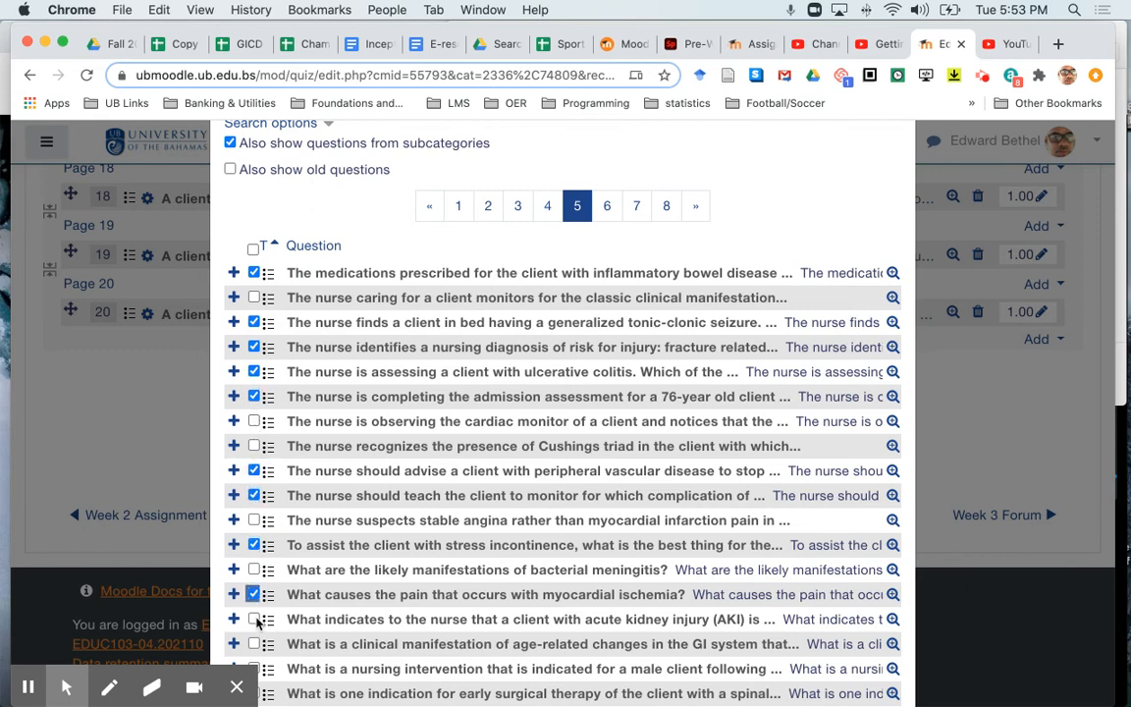
{"action": "left_click", "coordinate": [254, 618]}
{"action": "scroll", "coordinate": [437, 587], "scroll_direction": "down", "scroll_amount": 3}
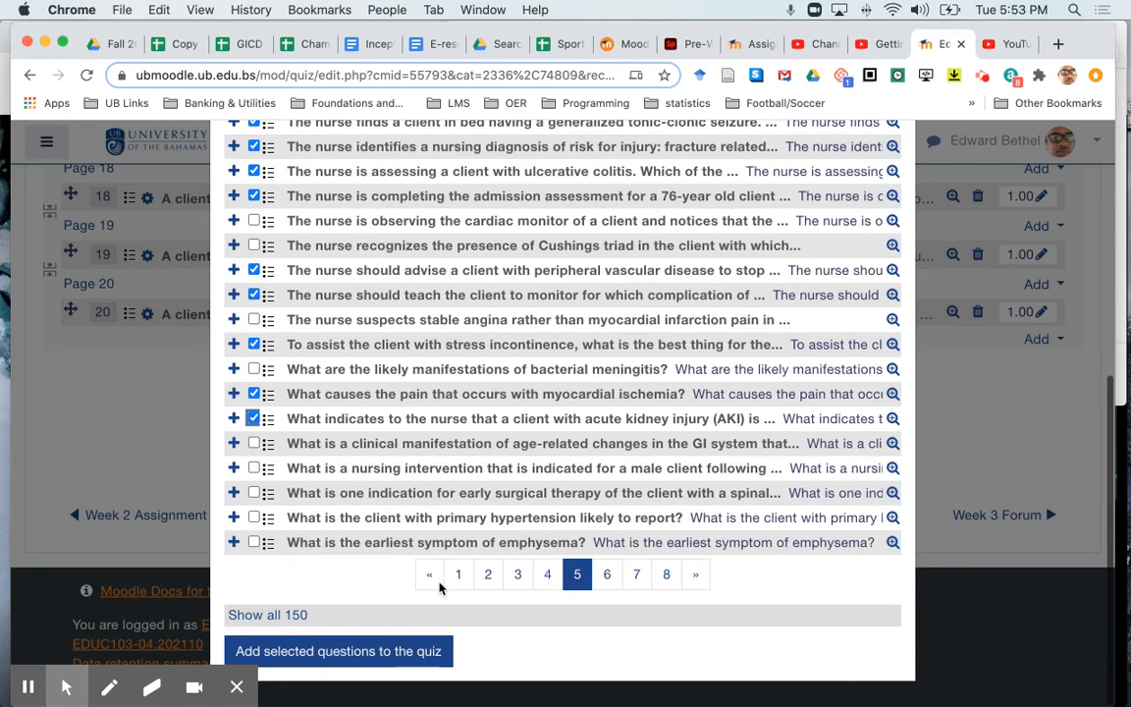
{"action": "left_click", "coordinate": [405, 653]}
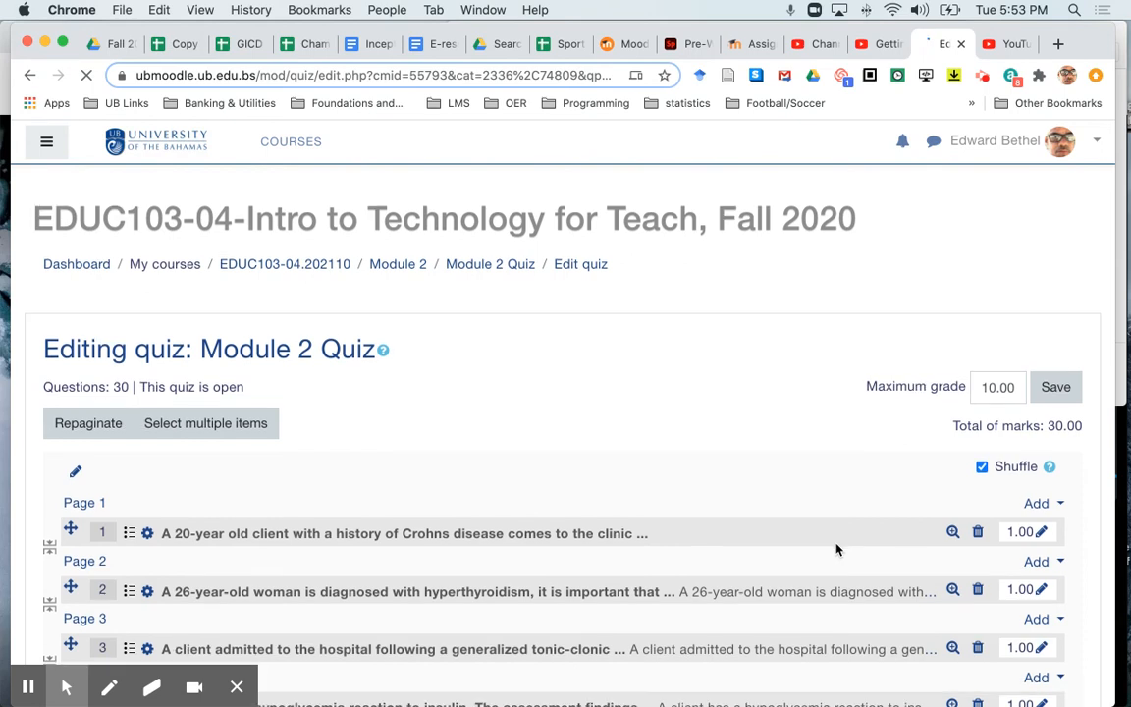
- Remove the page breaks between the first five quiz questions so that they share Page 1
{"action": "scroll", "coordinate": [837, 549], "scroll_direction": "down", "scroll_amount": 5}
{"action": "scroll", "coordinate": [836, 549], "scroll_direction": "down", "scroll_amount": 3}
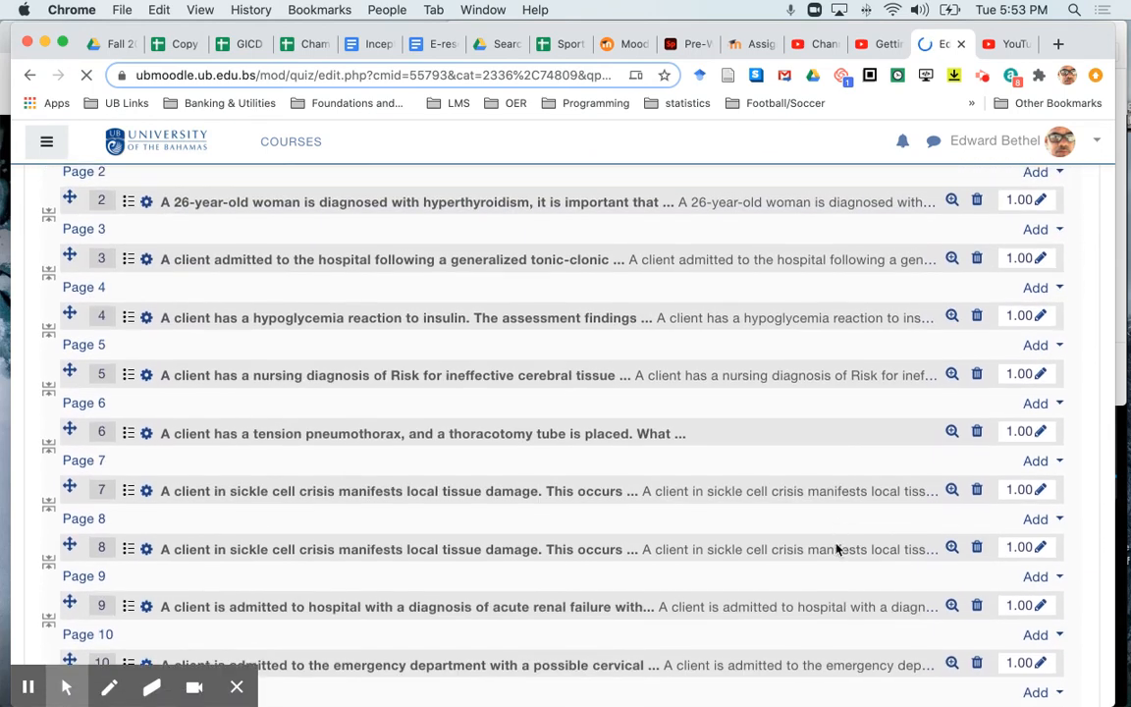
{"action": "scroll", "coordinate": [836, 549], "scroll_direction": "up", "scroll_amount": 3}
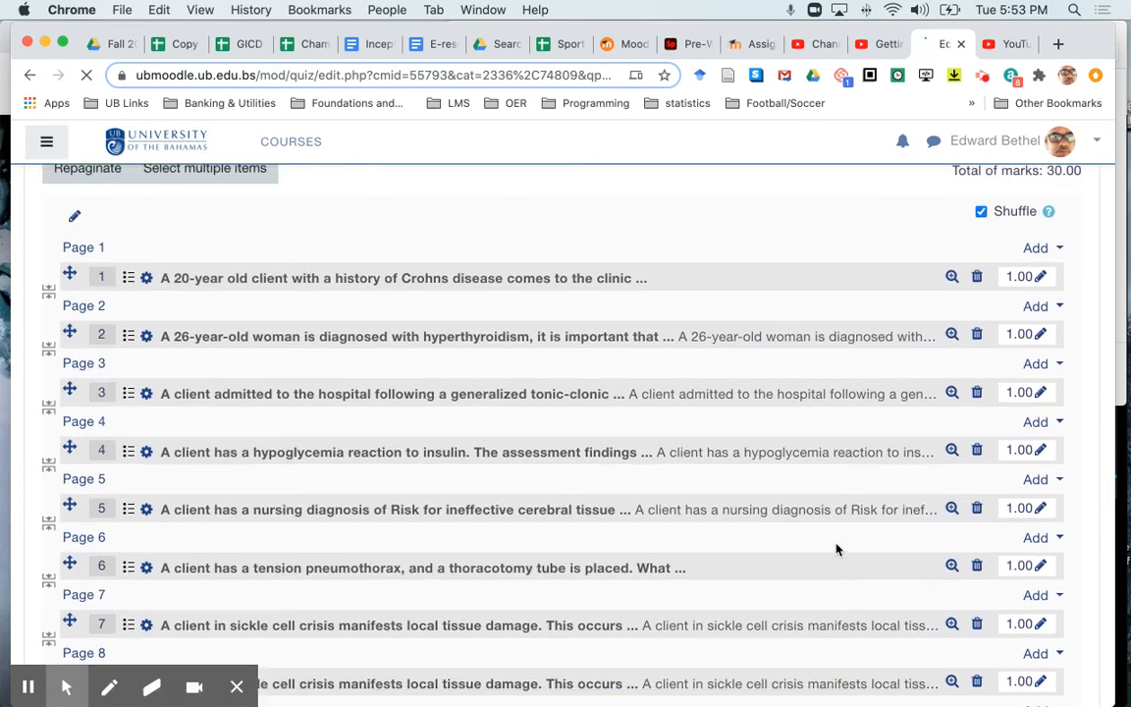
{"action": "scroll", "coordinate": [836, 549], "scroll_direction": "down", "scroll_amount": 2}
{"action": "scroll", "coordinate": [837, 548], "scroll_direction": "up", "scroll_amount": 2}
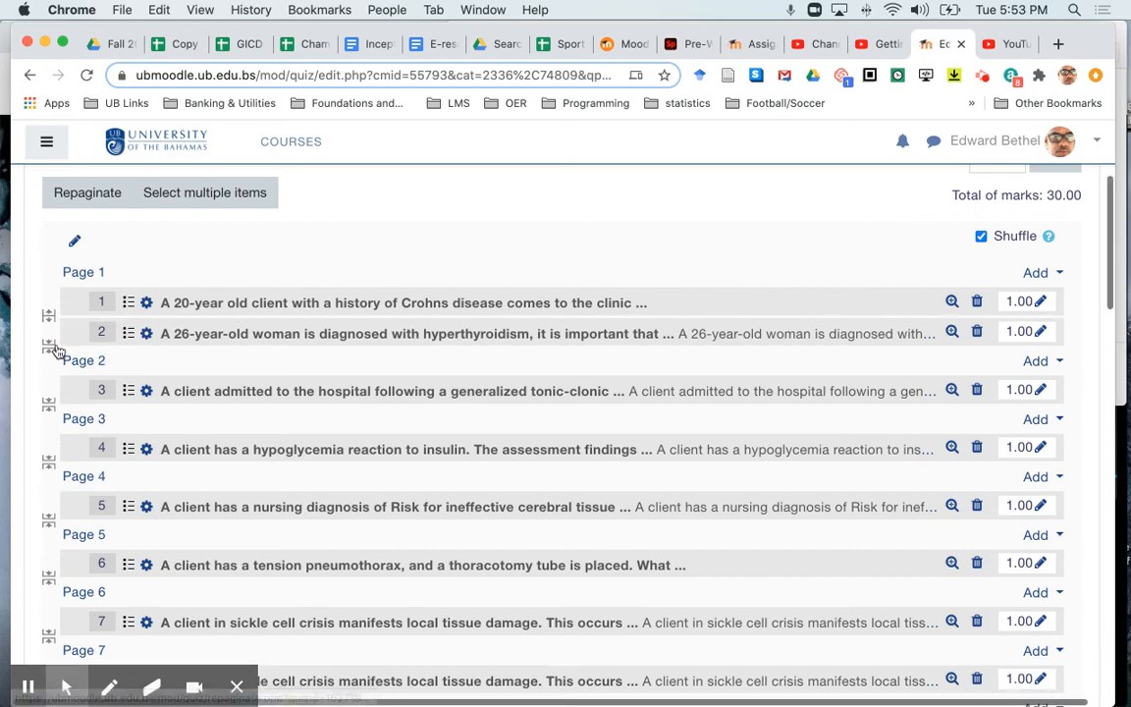
{"action": "left_click", "coordinate": [48, 346]}
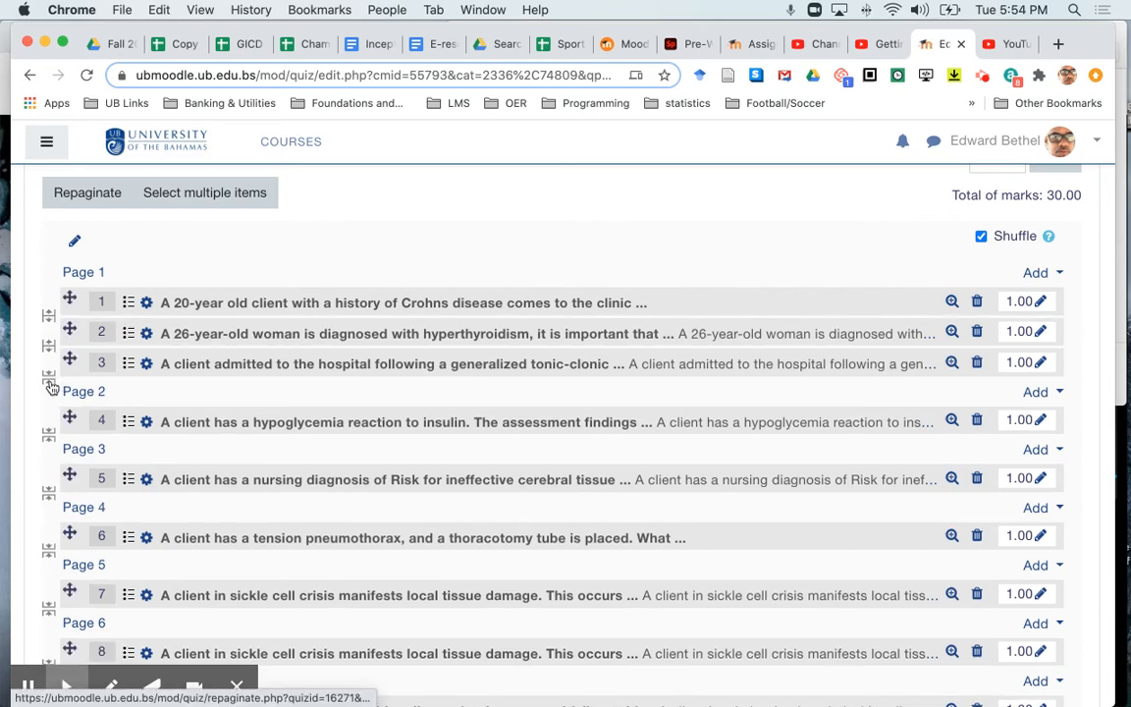
{"action": "left_click", "coordinate": [47, 378]}
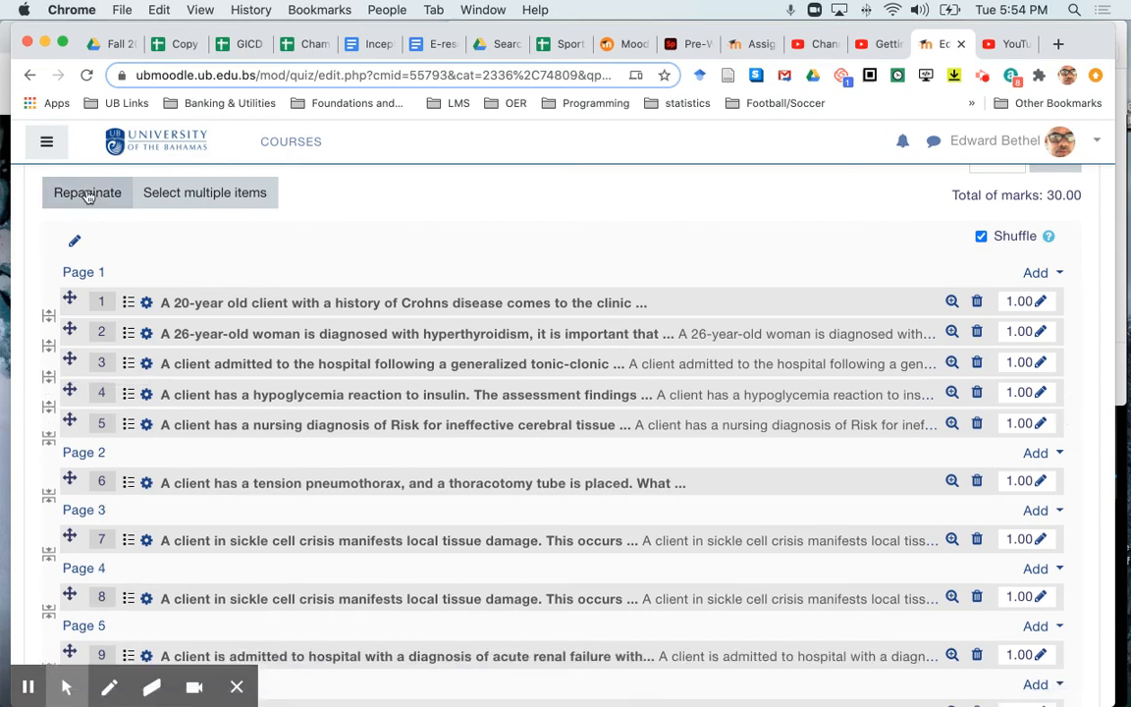
- Repaginate the whole quiz with 5 questions per page
{"action": "left_click", "coordinate": [87, 193]}
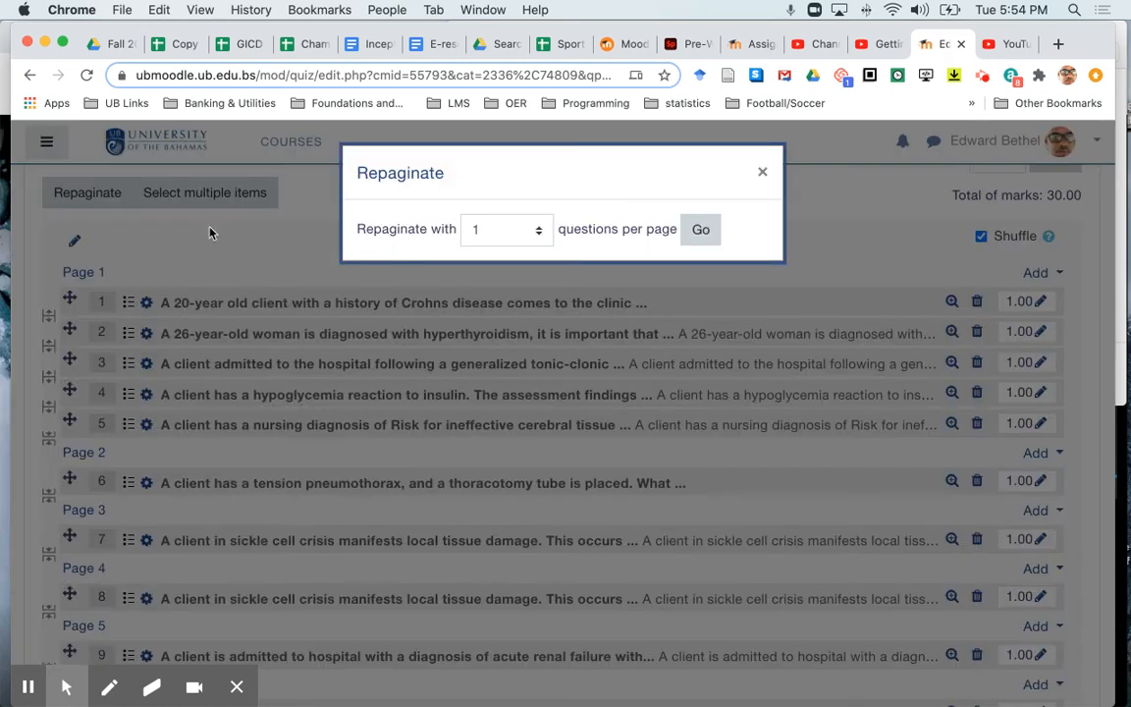
{"action": "left_click", "coordinate": [537, 234]}
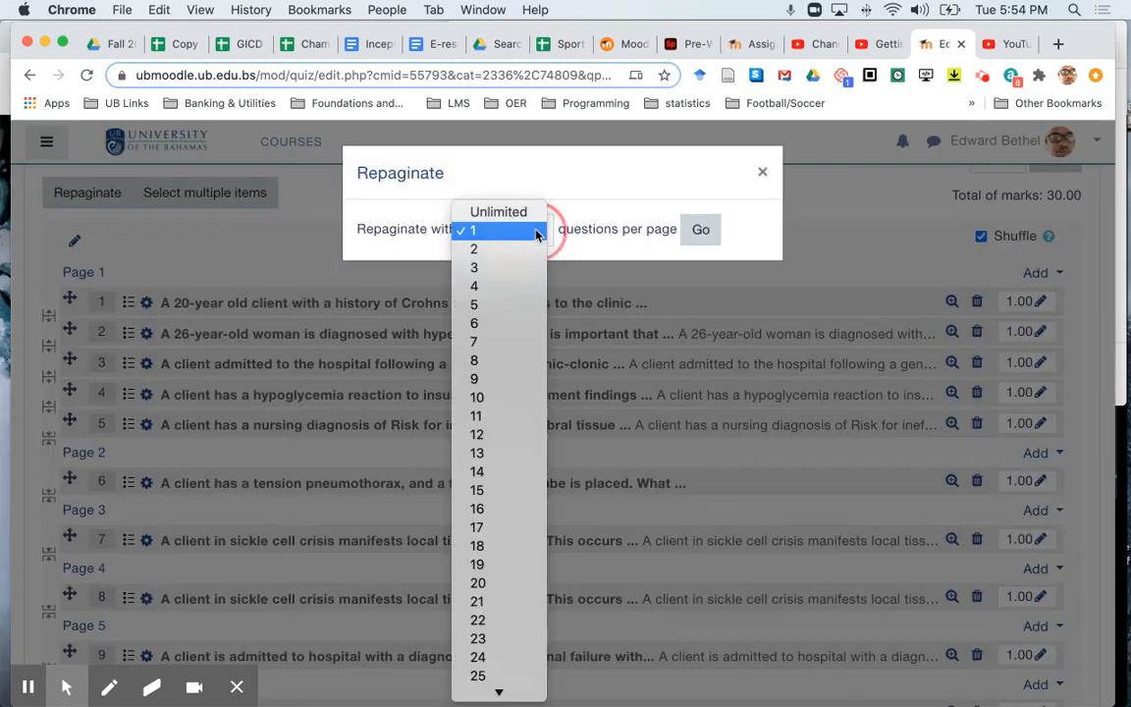
{"action": "left_click", "coordinate": [489, 308]}
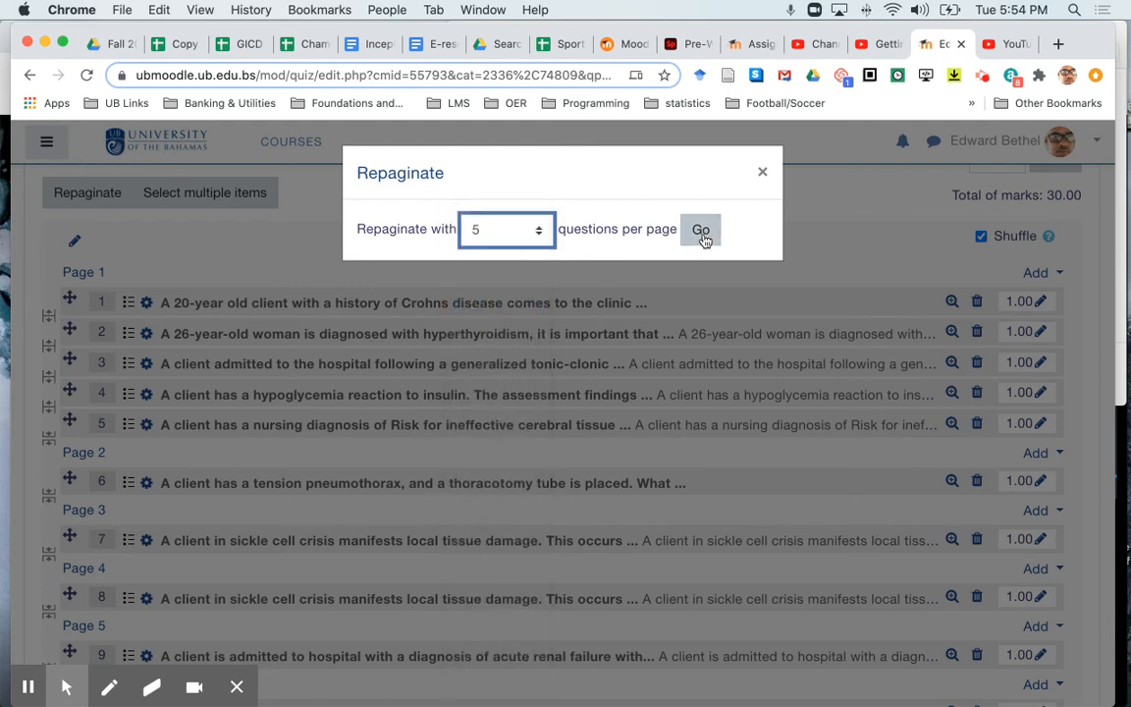
{"action": "left_click", "coordinate": [702, 233]}
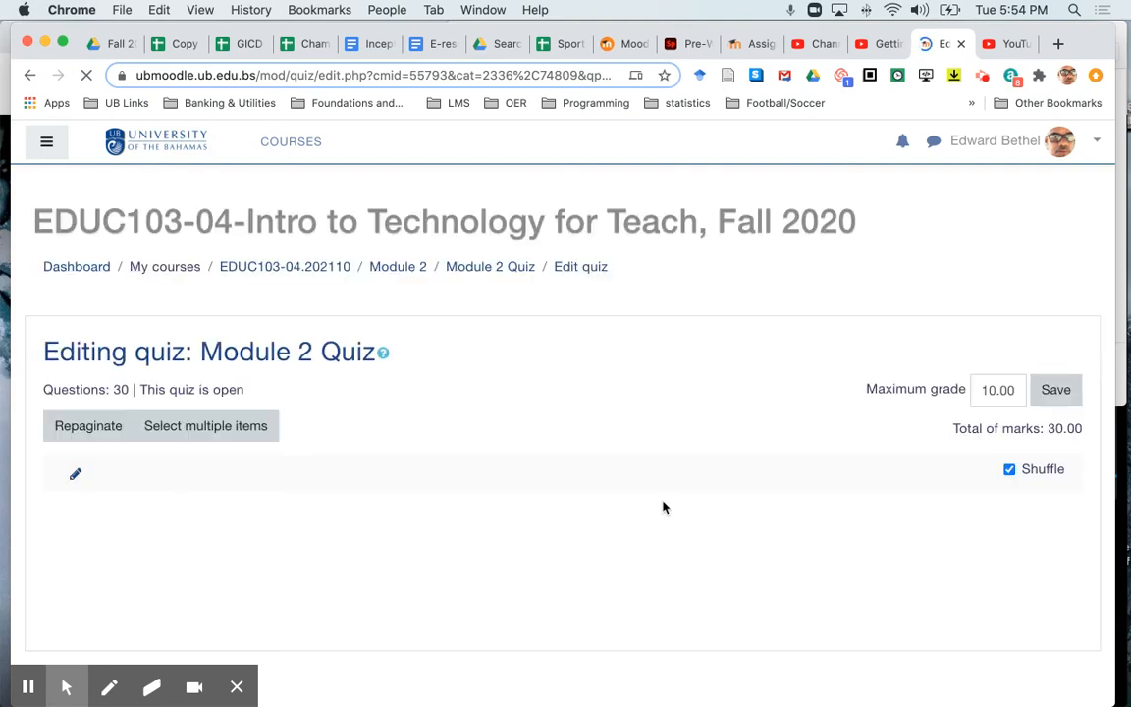
- Set the quiz's maximum grade to 30.00 and save it
{"action": "scroll", "coordinate": [665, 503], "scroll_direction": "down", "scroll_amount": 3}
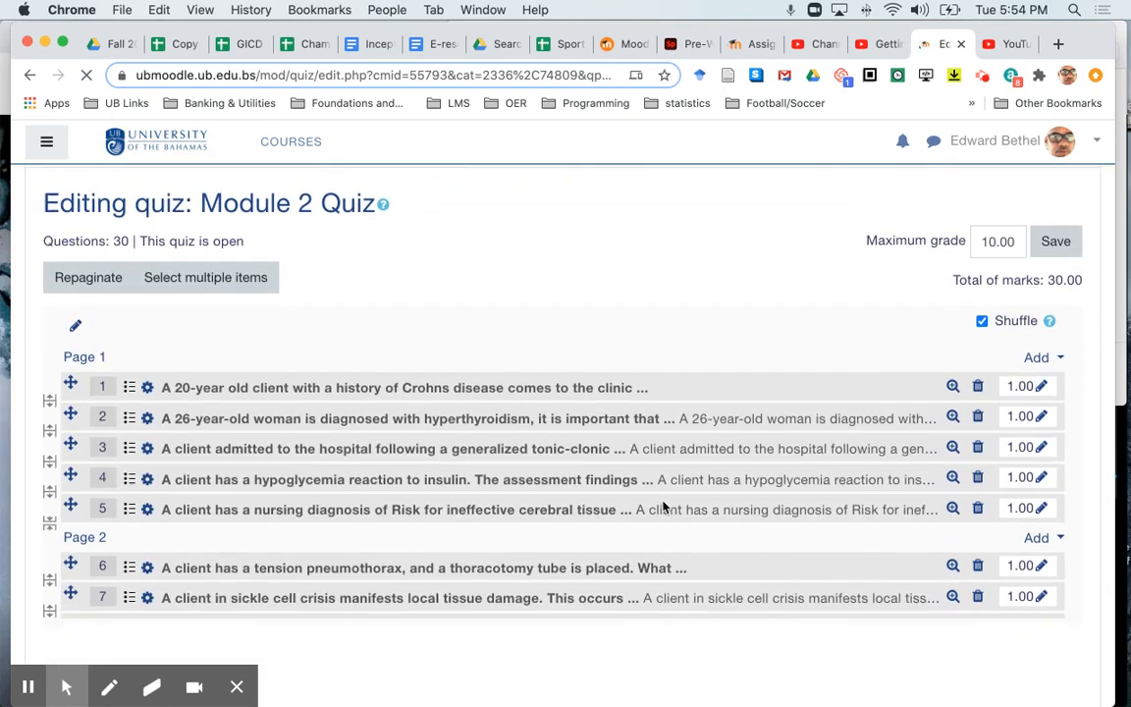
{"action": "left_click", "coordinate": [987, 223]}
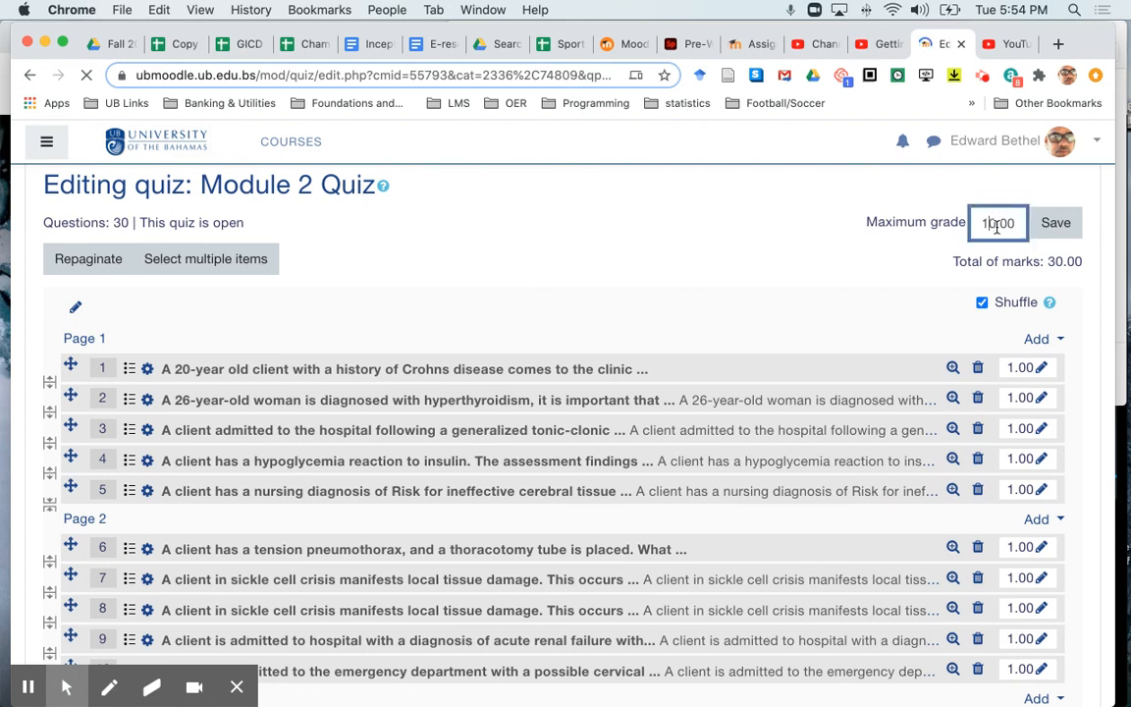
{"action": "key", "text": "BackSpace"}
{"action": "type", "text": "3"}
{"action": "left_click", "coordinate": [1068, 234]}
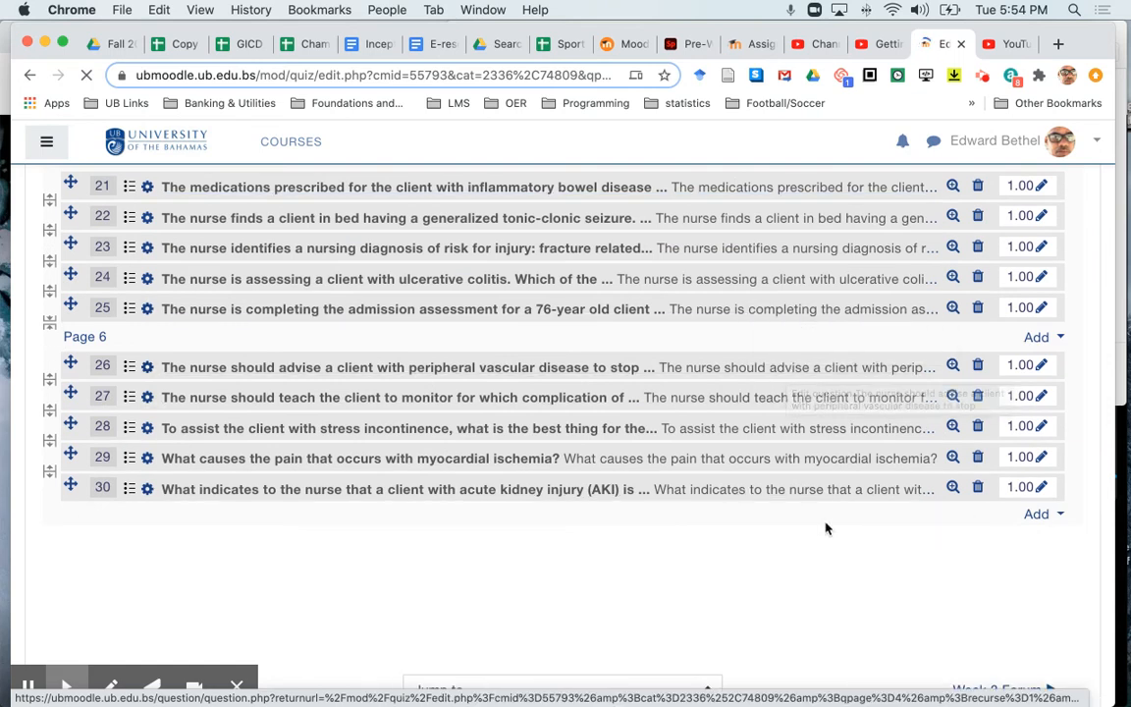
- Add 10 random questions from the category "Default for Week 2 Quiz" at the end of the quiz
{"action": "left_click", "coordinate": [1039, 517]}
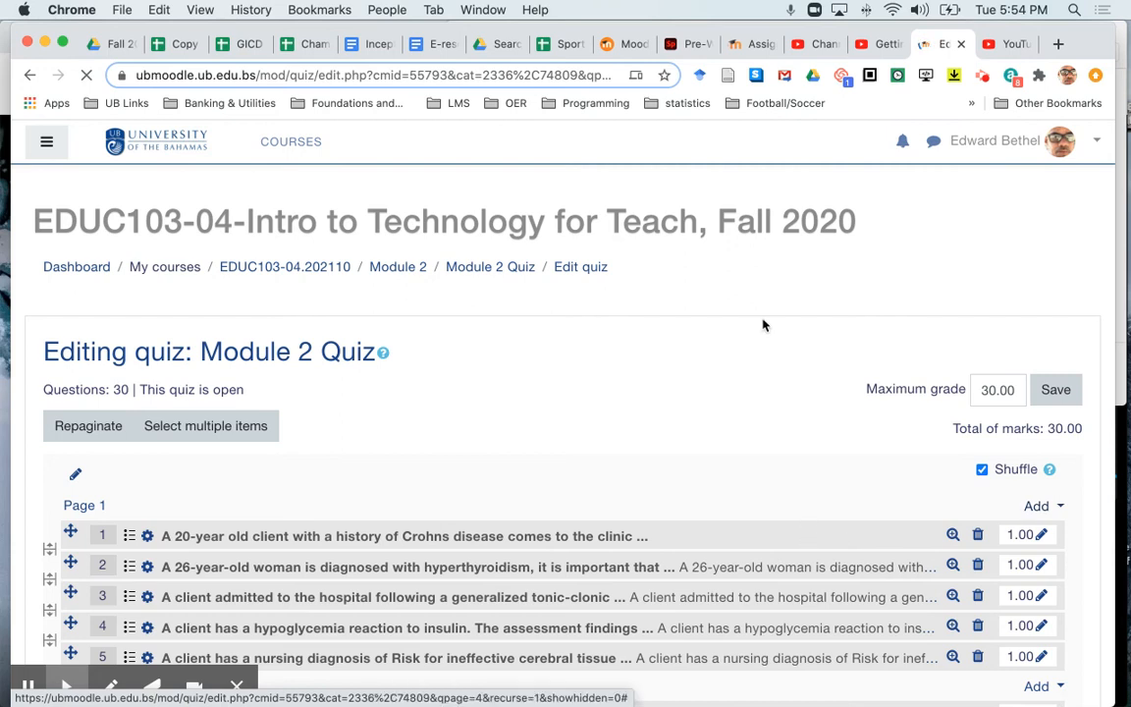
{"action": "scroll", "coordinate": [764, 325], "scroll_direction": "down", "scroll_amount": 15}
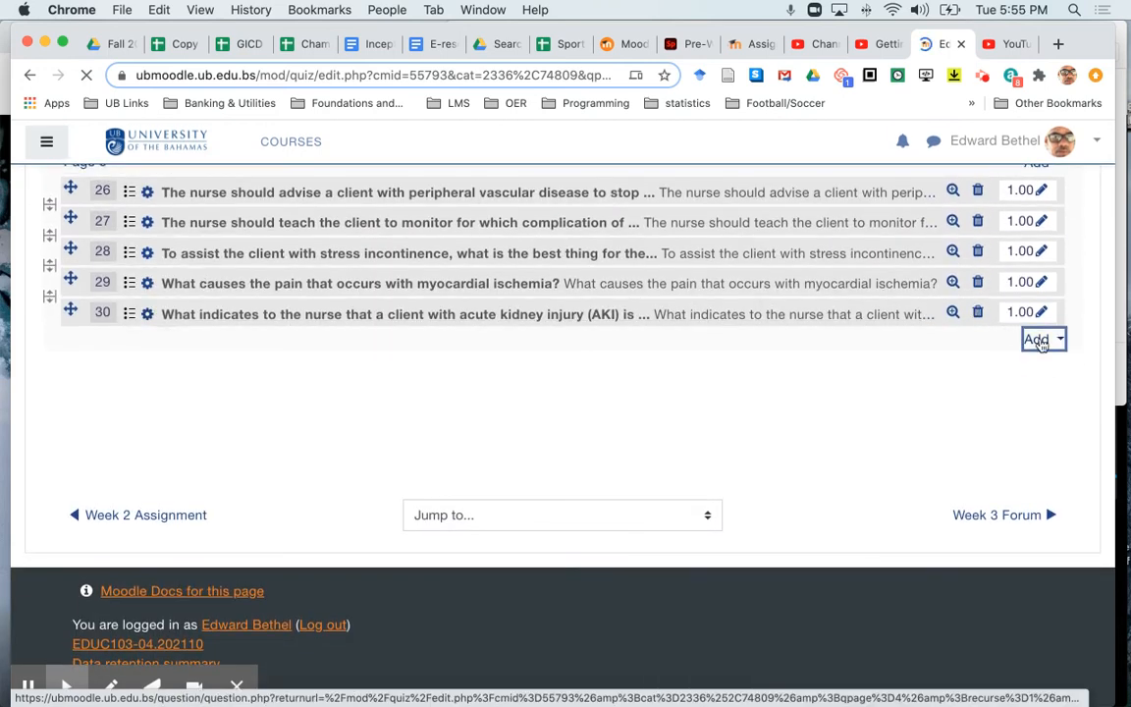
{"action": "left_click", "coordinate": [1039, 340]}
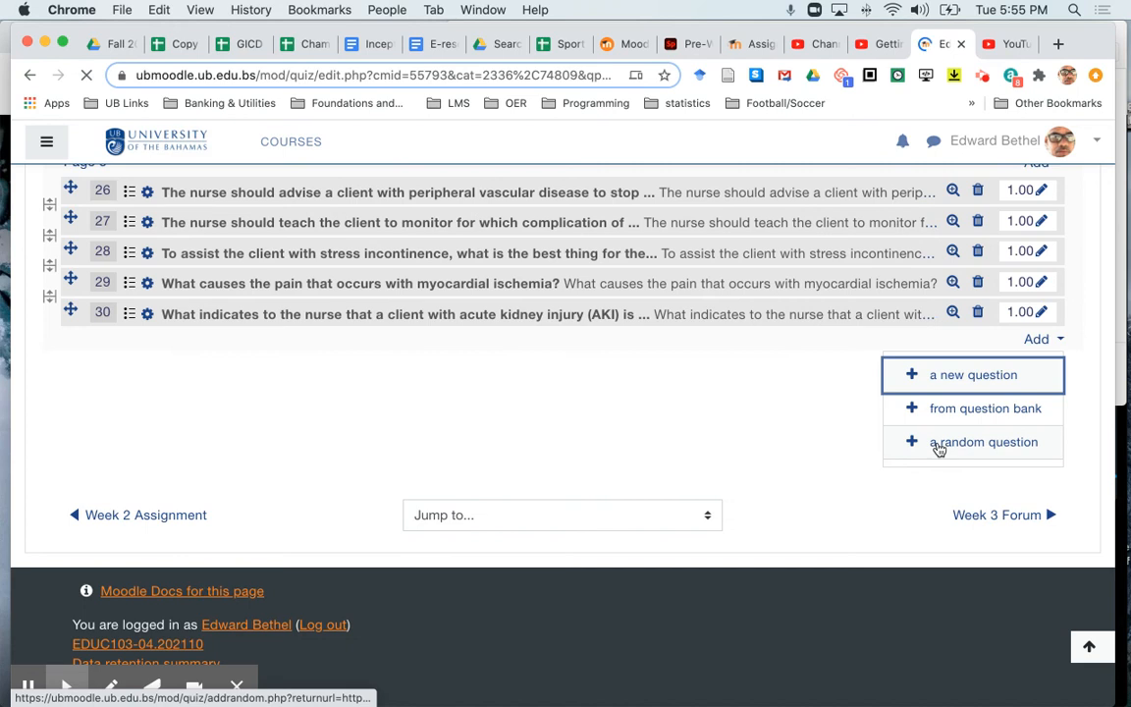
{"action": "left_click", "coordinate": [938, 444]}
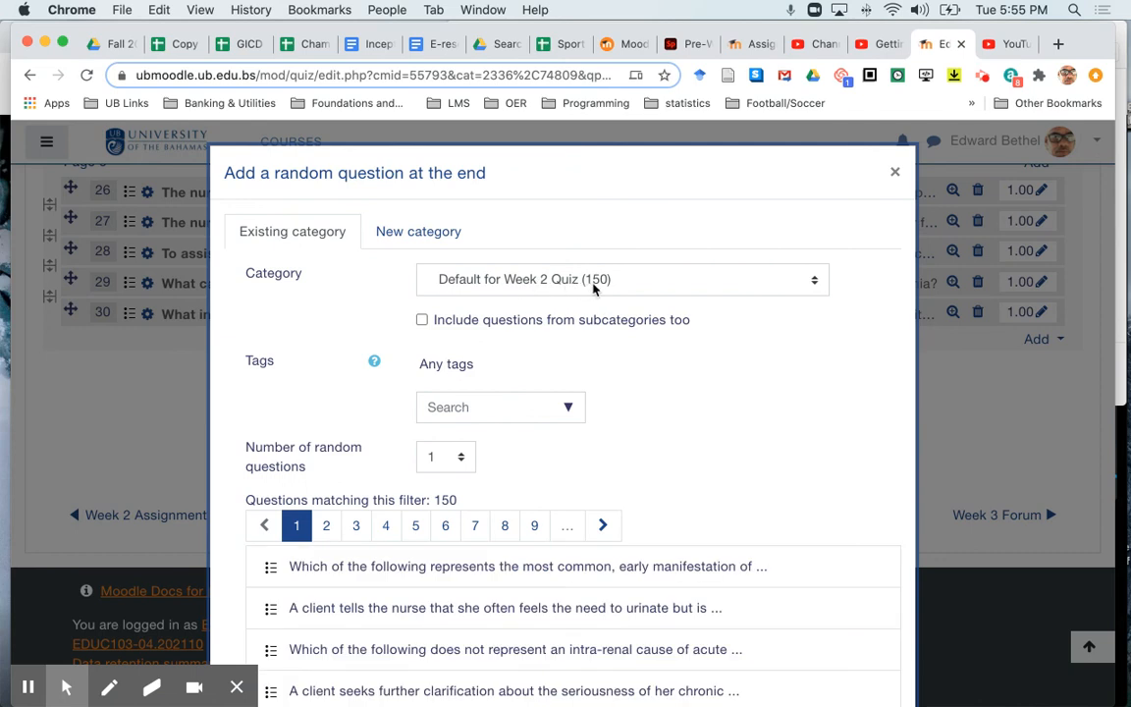
{"action": "left_click", "coordinate": [463, 456]}
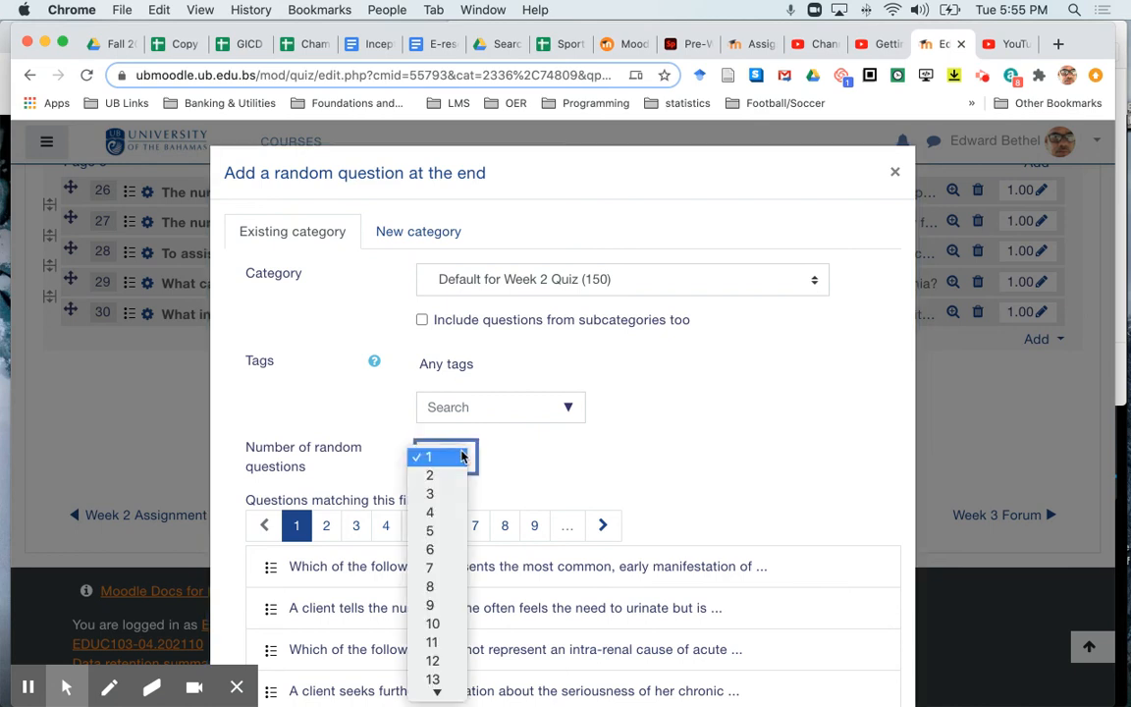
{"action": "left_click", "coordinate": [435, 625]}
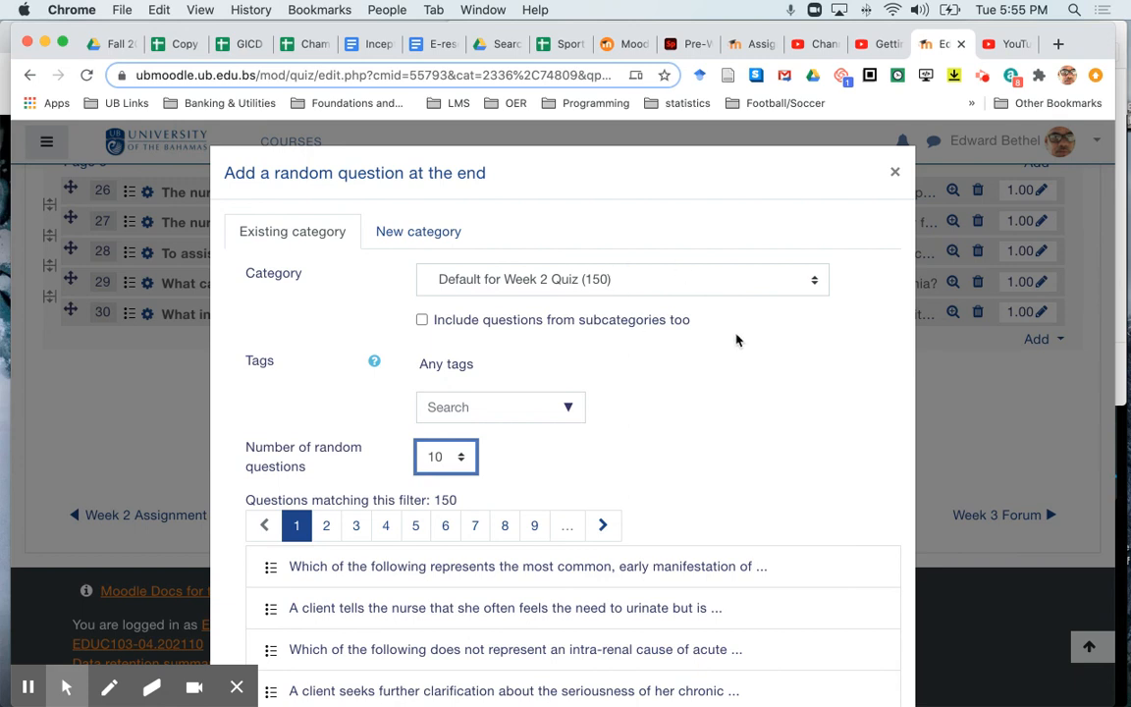
{"action": "scroll", "coordinate": [737, 340], "scroll_direction": "down", "scroll_amount": 4}
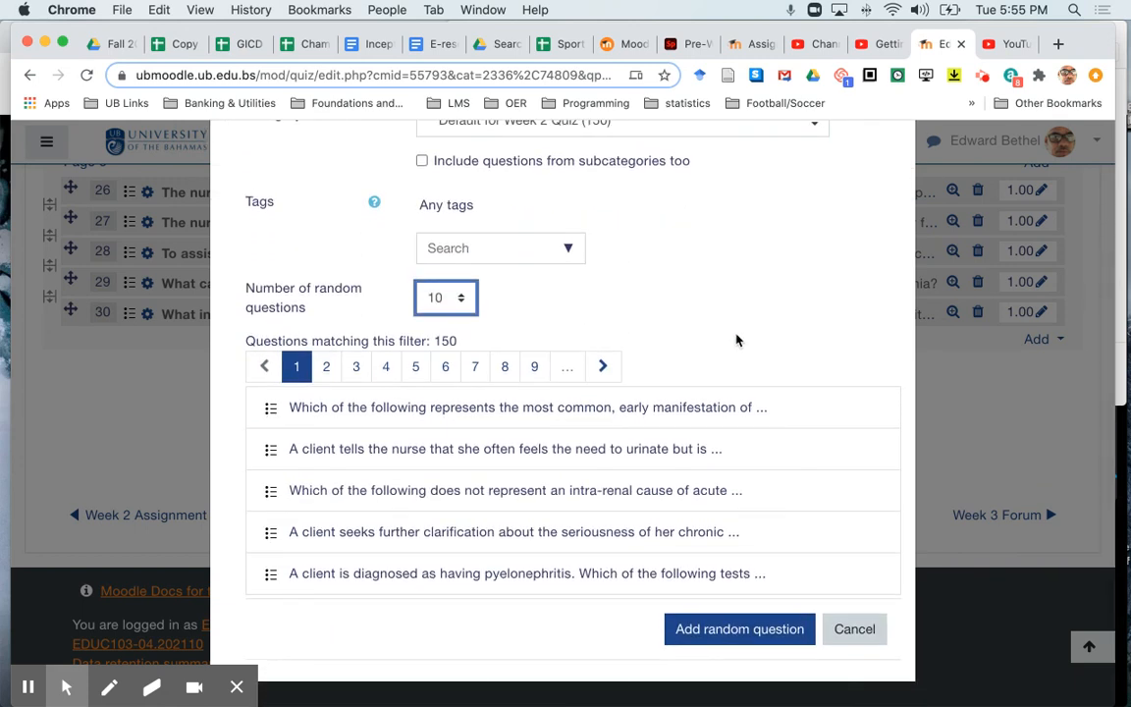
{"action": "left_click", "coordinate": [738, 631]}
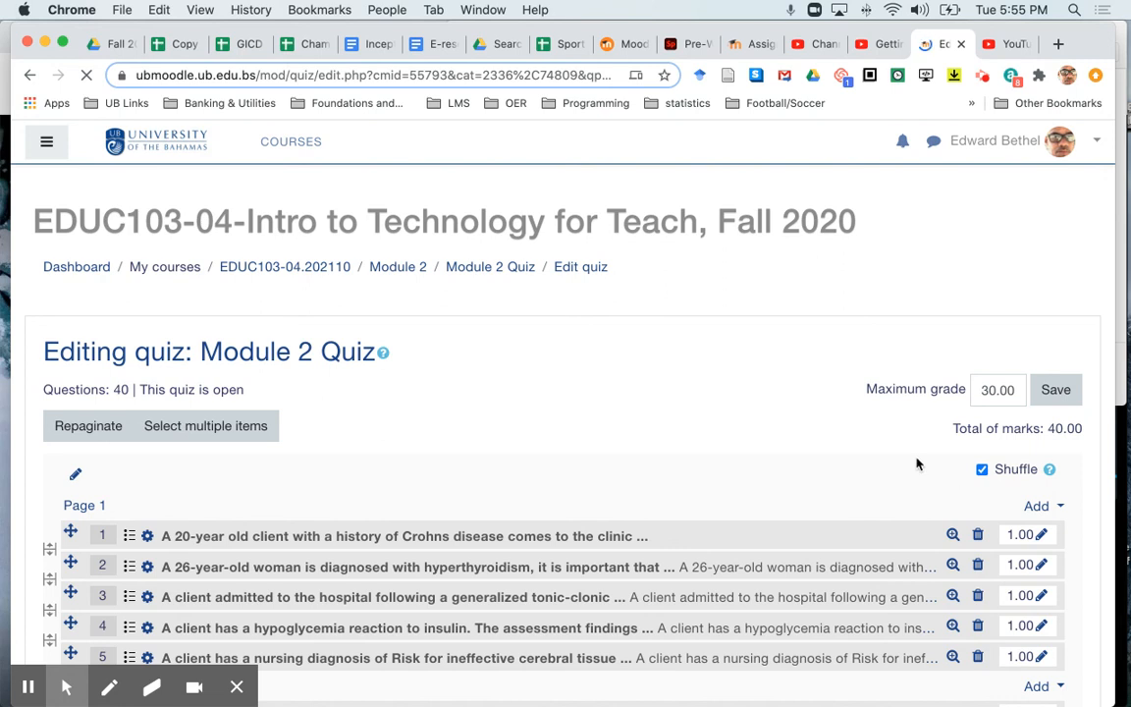
- Set the quiz's maximum grade to 40.00 and save it
{"action": "left_click", "coordinate": [988, 392]}
{"action": "key", "text": "BackSpace"}
{"action": "type", "text": "4"}
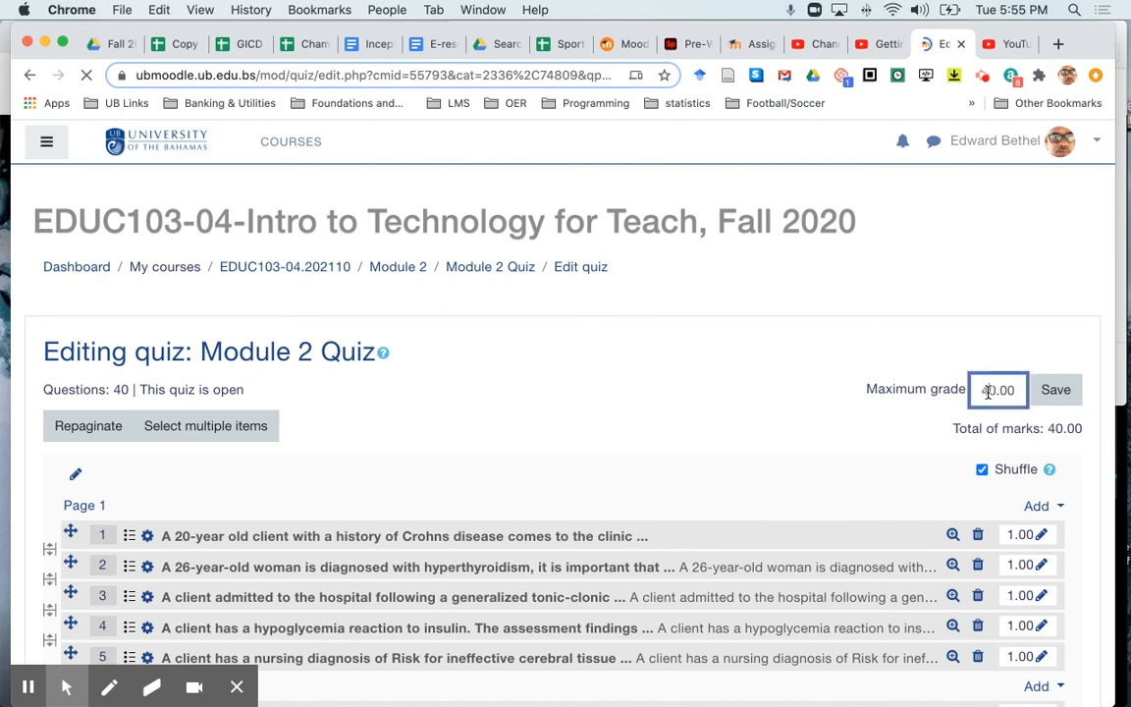
{"action": "left_click", "coordinate": [1057, 393]}
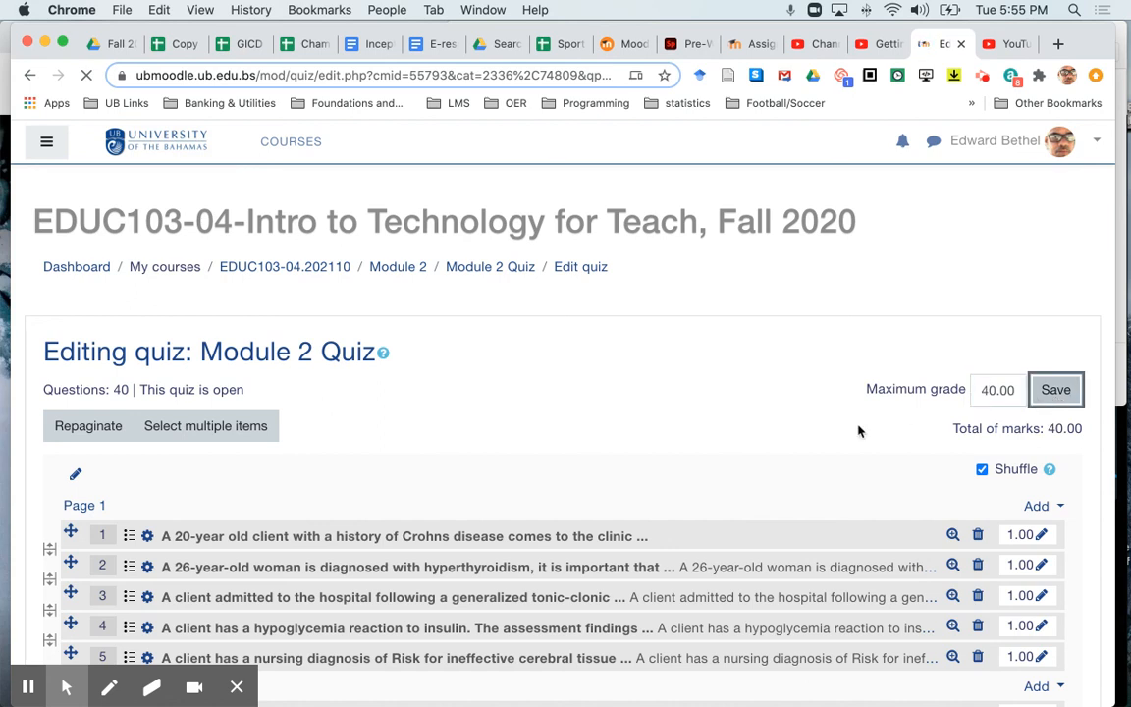
- Review the quiz's question list, checking how the random questions at the end are distributed across pages
{"action": "scroll", "coordinate": [857, 430], "scroll_direction": "down", "scroll_amount": 15}
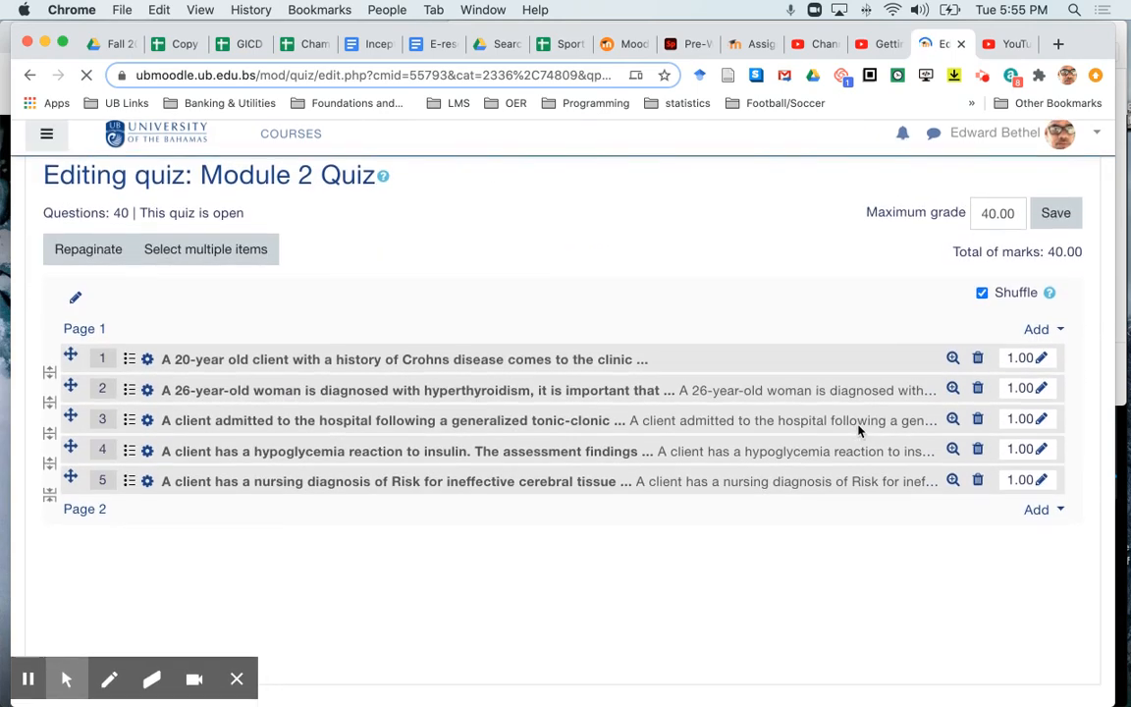
{"action": "scroll", "coordinate": [858, 430], "scroll_direction": "down", "scroll_amount": 5}
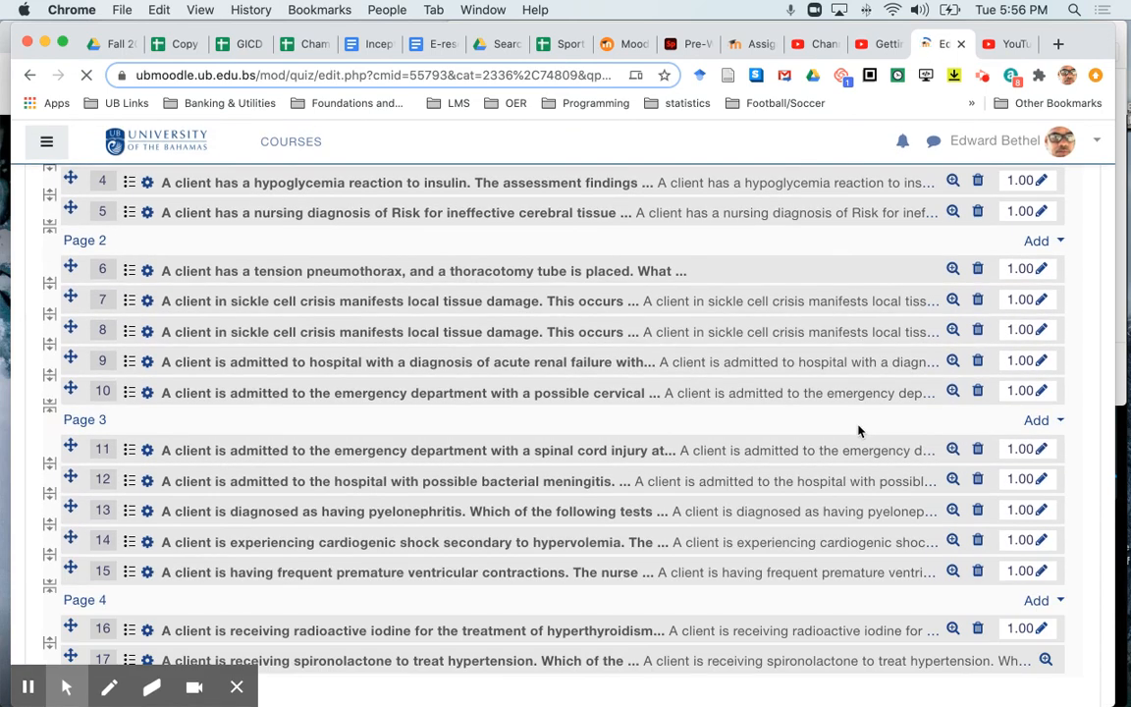
{"action": "scroll", "coordinate": [858, 430], "scroll_direction": "down", "scroll_amount": 10}
{"action": "scroll", "coordinate": [858, 430], "scroll_direction": "down", "scroll_amount": 2}
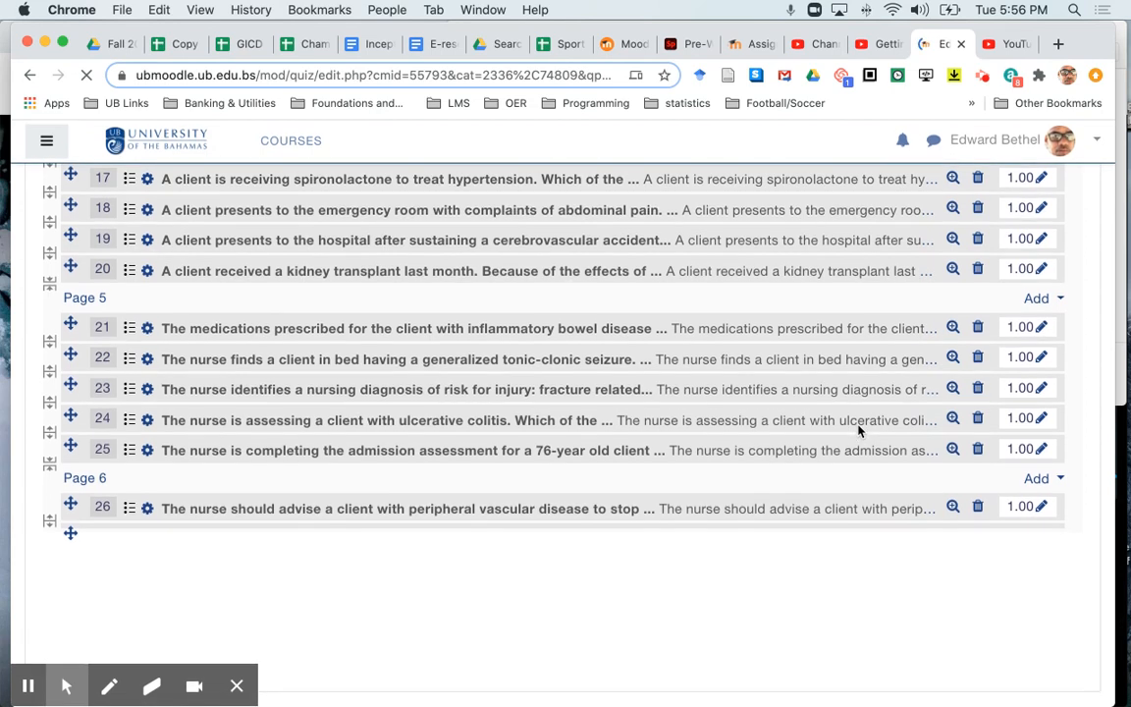
{"action": "scroll", "coordinate": [858, 430], "scroll_direction": "down", "scroll_amount": 4}
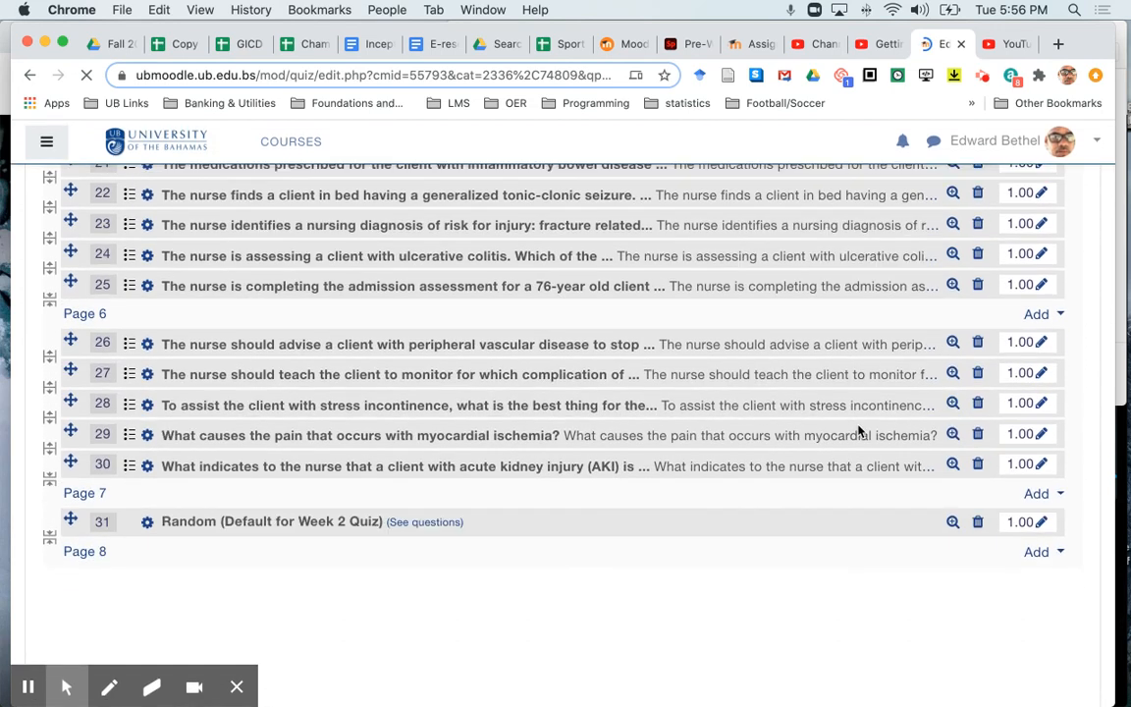
{"action": "scroll", "coordinate": [858, 430], "scroll_direction": "down", "scroll_amount": 7}
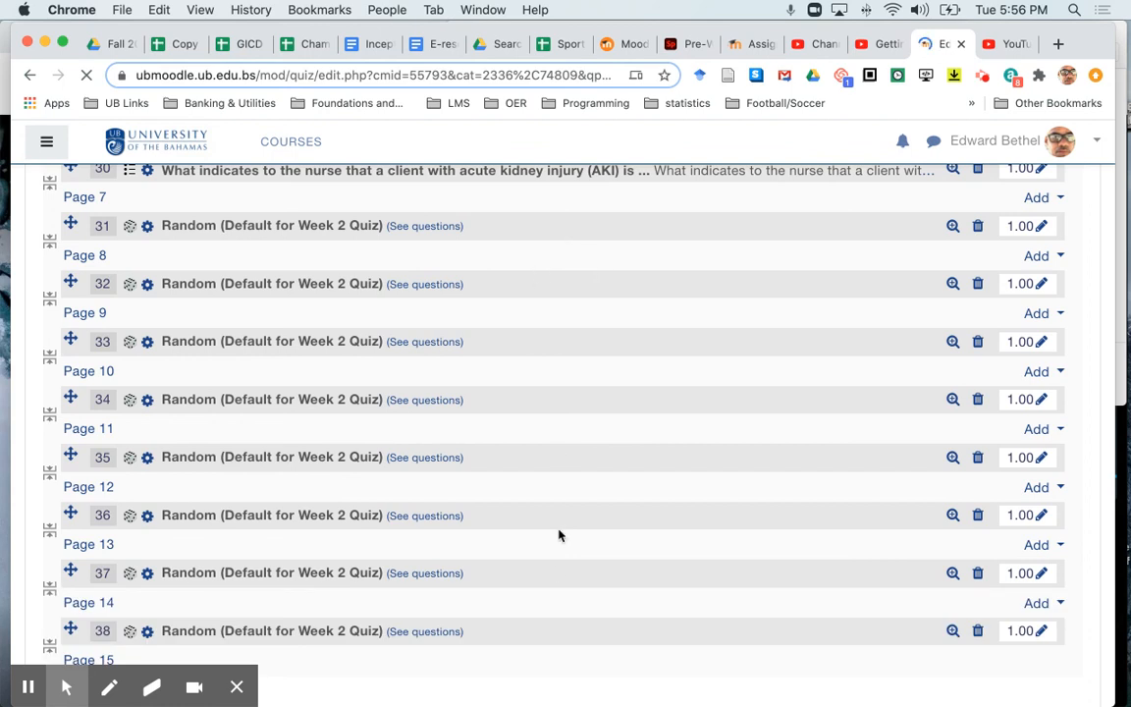
{"action": "scroll", "coordinate": [491, 422], "scroll_direction": "up", "scroll_amount": 5}
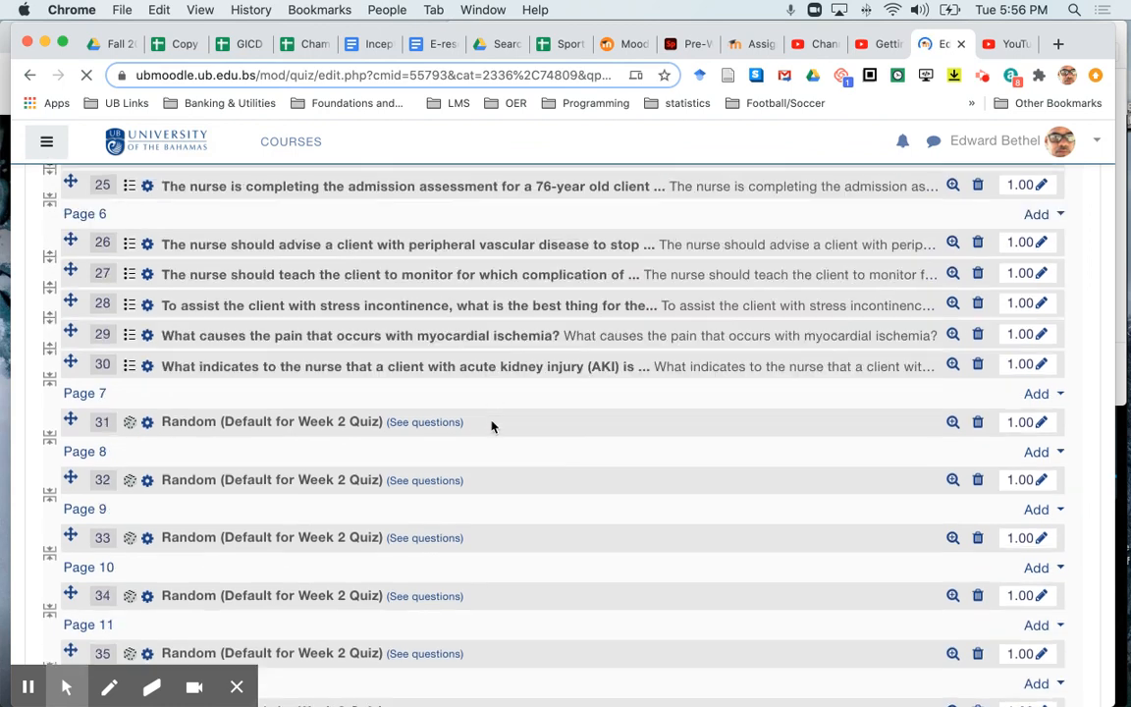
{"action": "scroll", "coordinate": [492, 423], "scroll_direction": "down", "scroll_amount": 7}
{"action": "scroll", "coordinate": [492, 422], "scroll_direction": "up", "scroll_amount": 9}
{"action": "scroll", "coordinate": [491, 424], "scroll_direction": "up", "scroll_amount": 15}
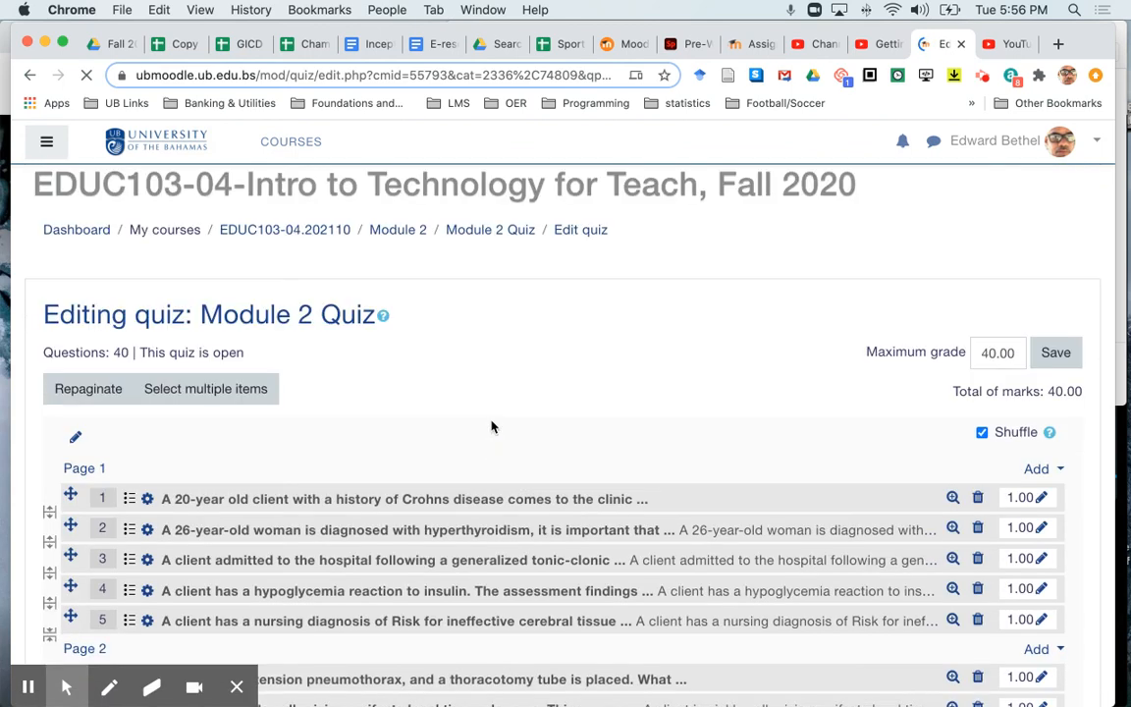
- Repaginate the quiz, including the added random questions, with 5 questions per page and check the resulting page layout
{"action": "left_click", "coordinate": [80, 428]}
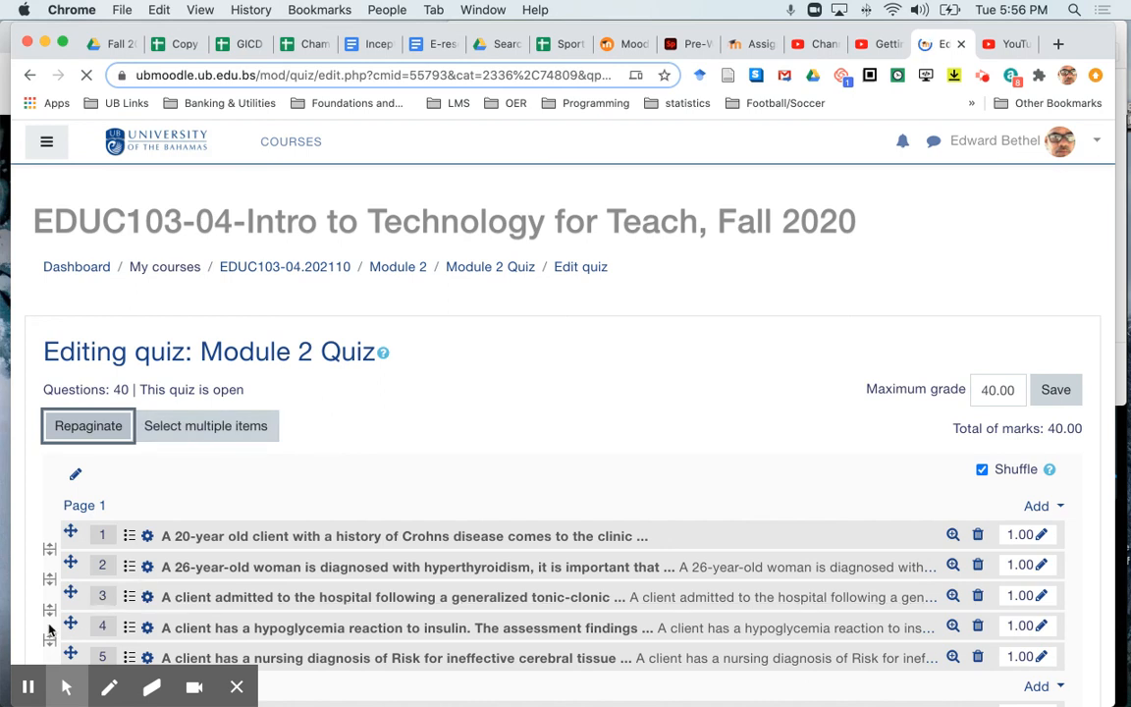
{"action": "mouse_move", "coordinate": [27, 690]}
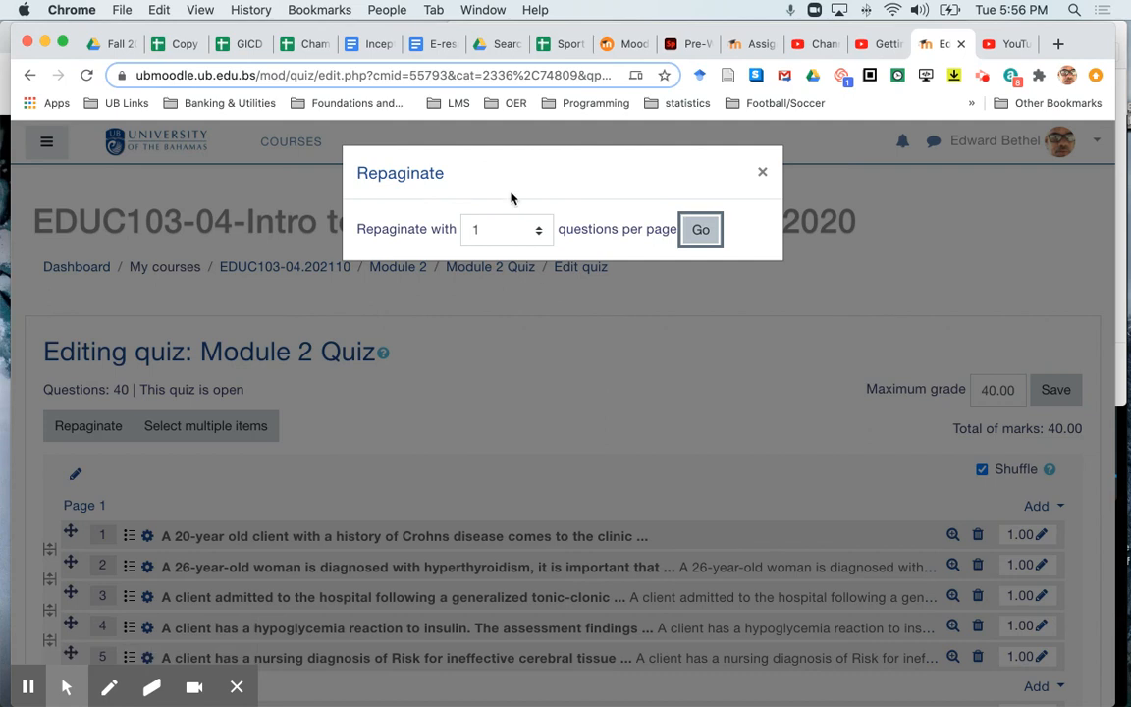
{"action": "left_click", "coordinate": [533, 231]}
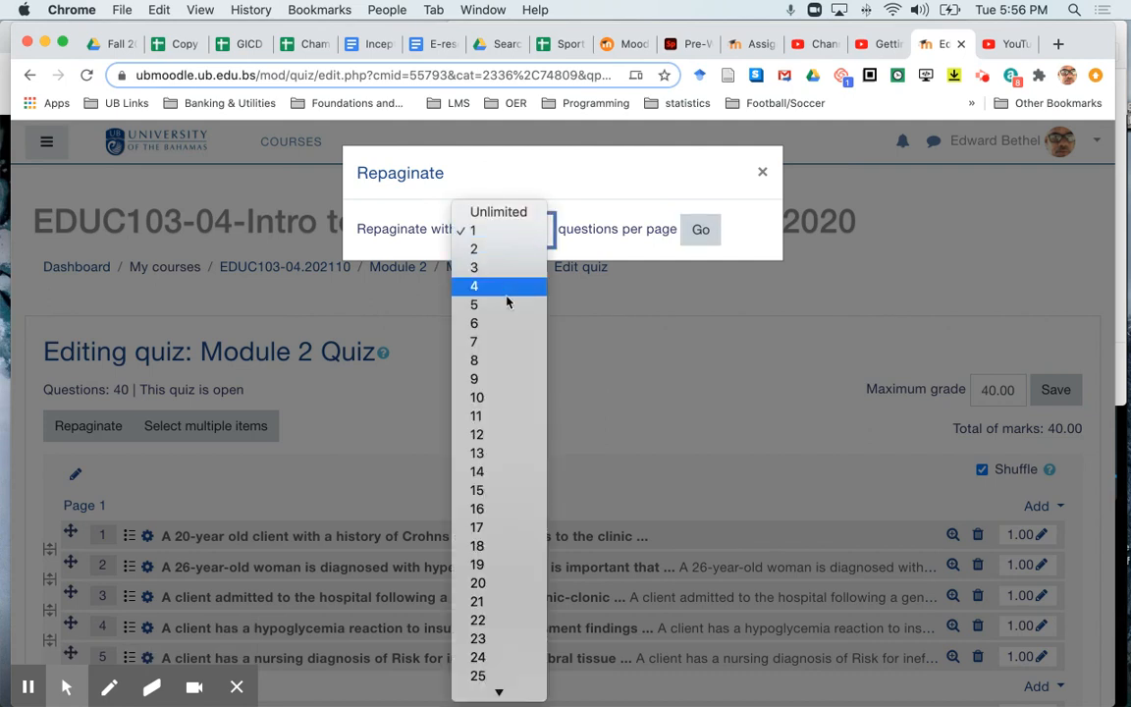
{"action": "key", "text": "Escape"}
{"action": "left_click", "coordinate": [702, 241]}
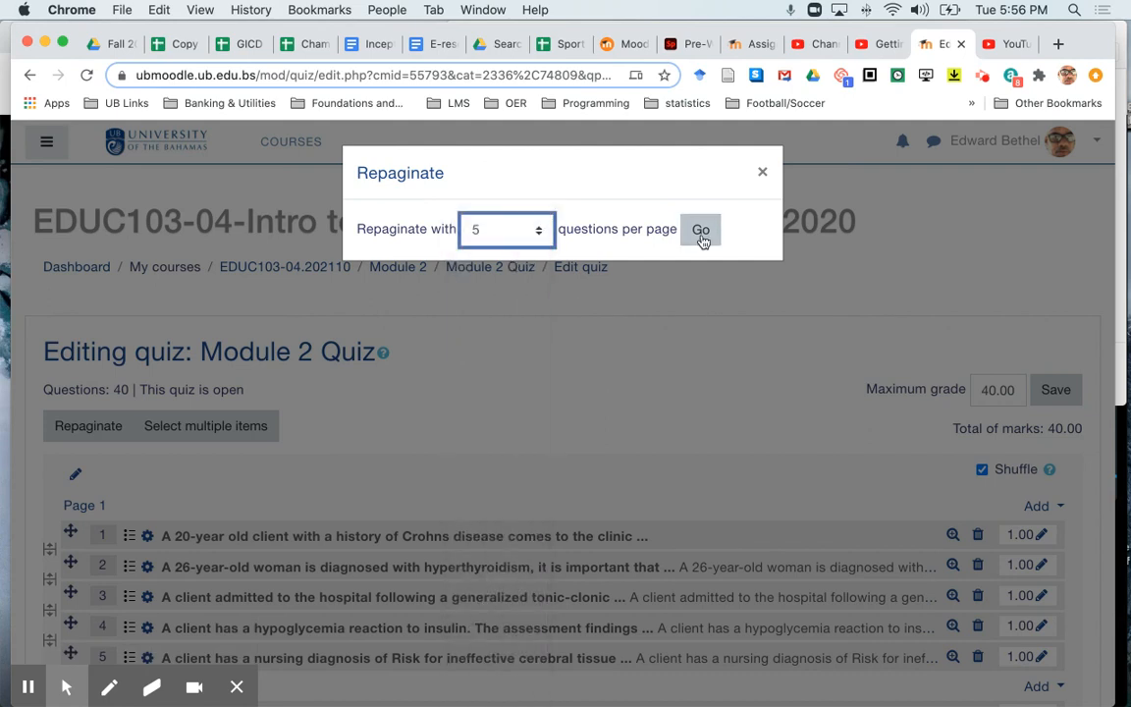
{"action": "left_click", "coordinate": [701, 234]}
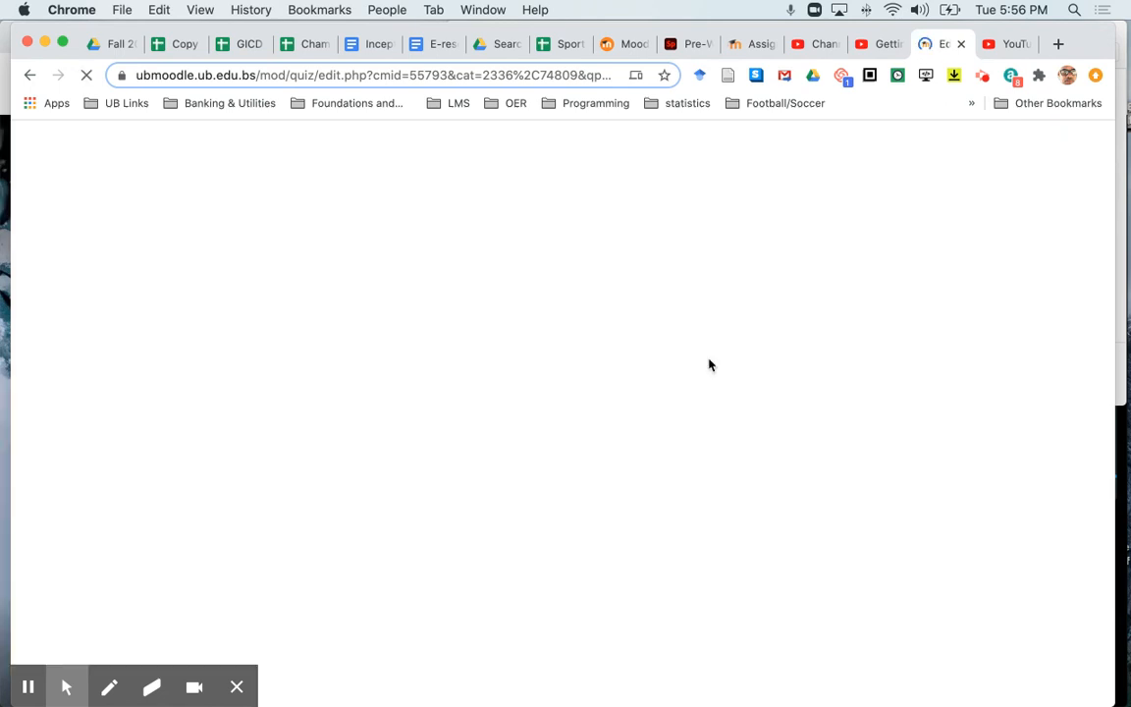
{"action": "scroll", "coordinate": [708, 365], "scroll_direction": "down", "scroll_amount": 5}
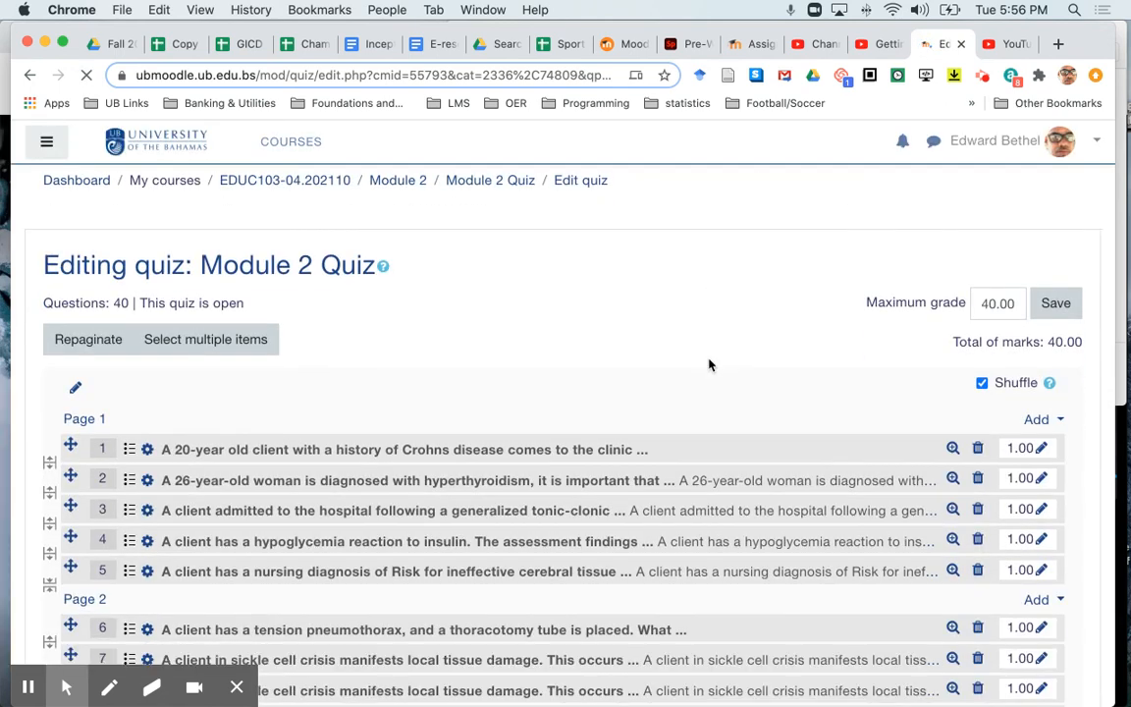
{"action": "scroll", "coordinate": [709, 365], "scroll_direction": "down", "scroll_amount": 12}
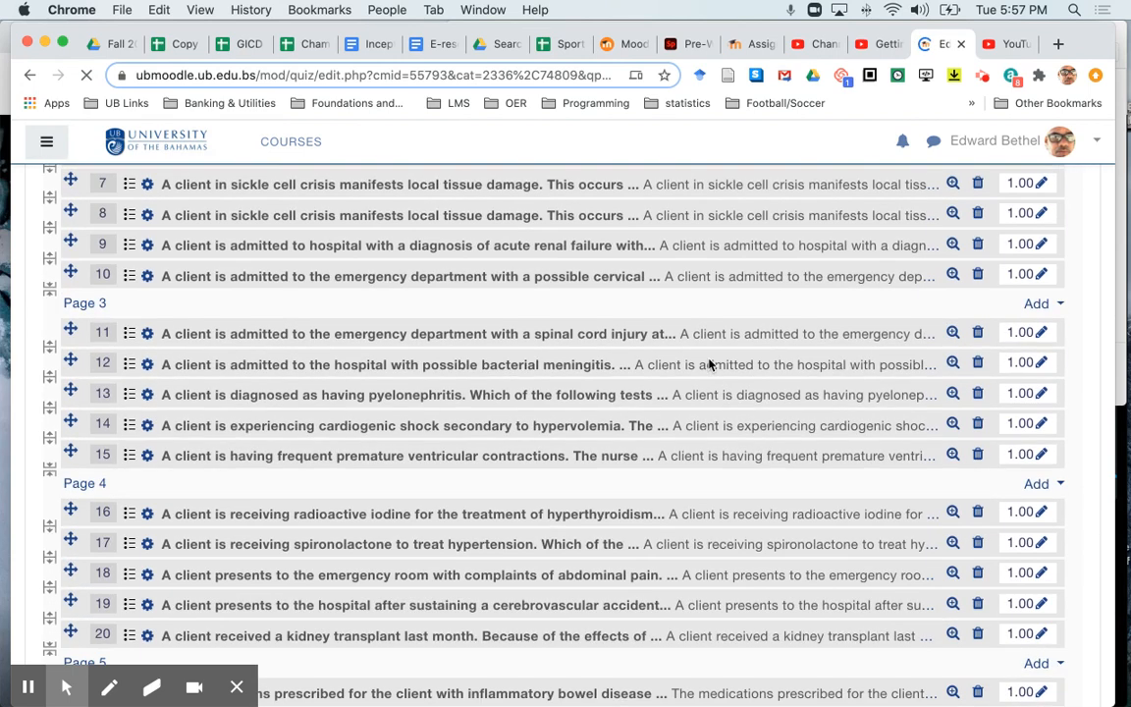
{"action": "scroll", "coordinate": [709, 364], "scroll_direction": "down", "scroll_amount": 7}
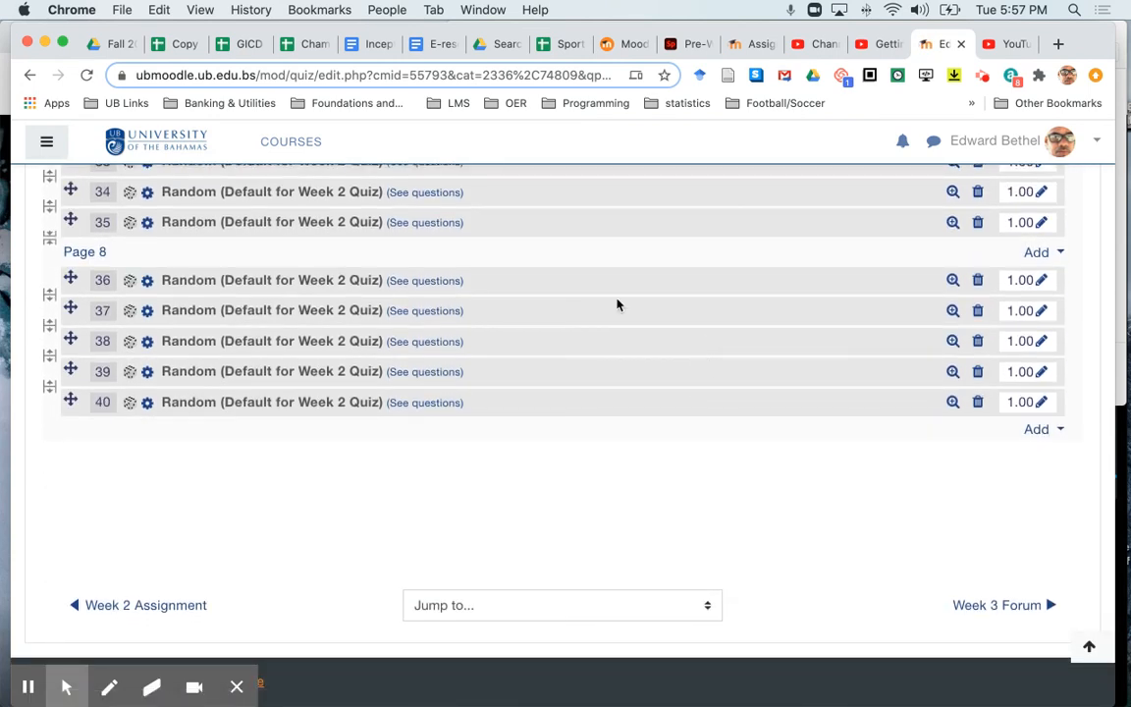
{"action": "scroll", "coordinate": [619, 304], "scroll_direction": "up", "scroll_amount": 4}
{"action": "scroll", "coordinate": [616, 305], "scroll_direction": "up", "scroll_amount": 20}
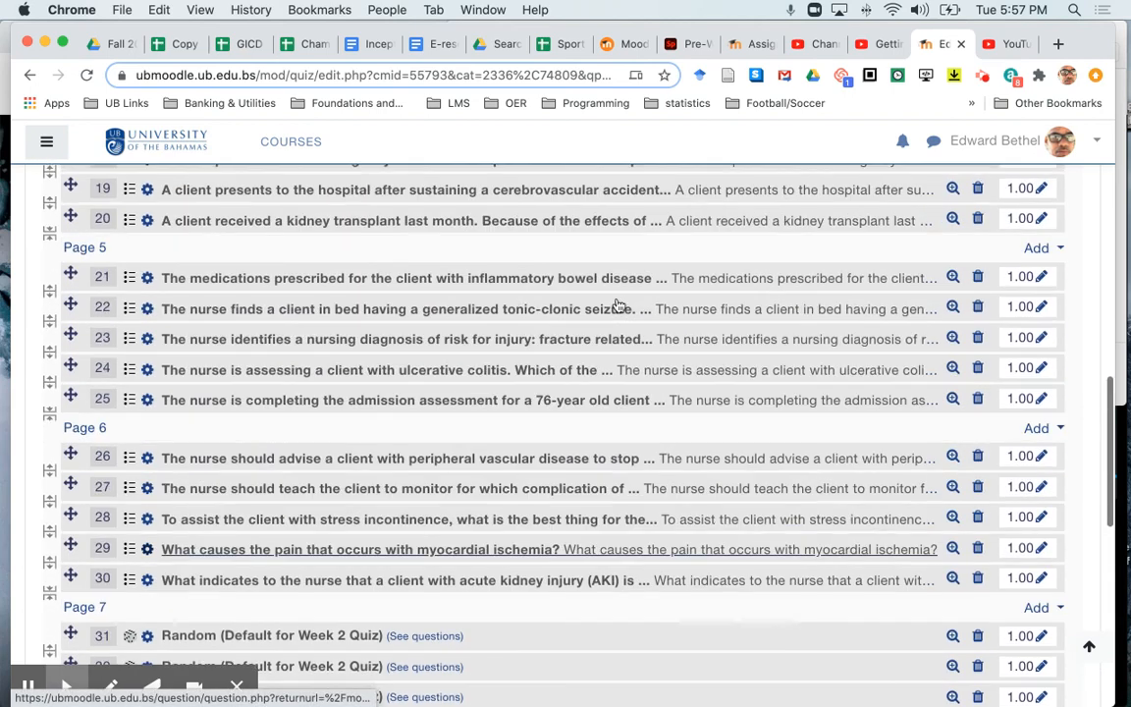